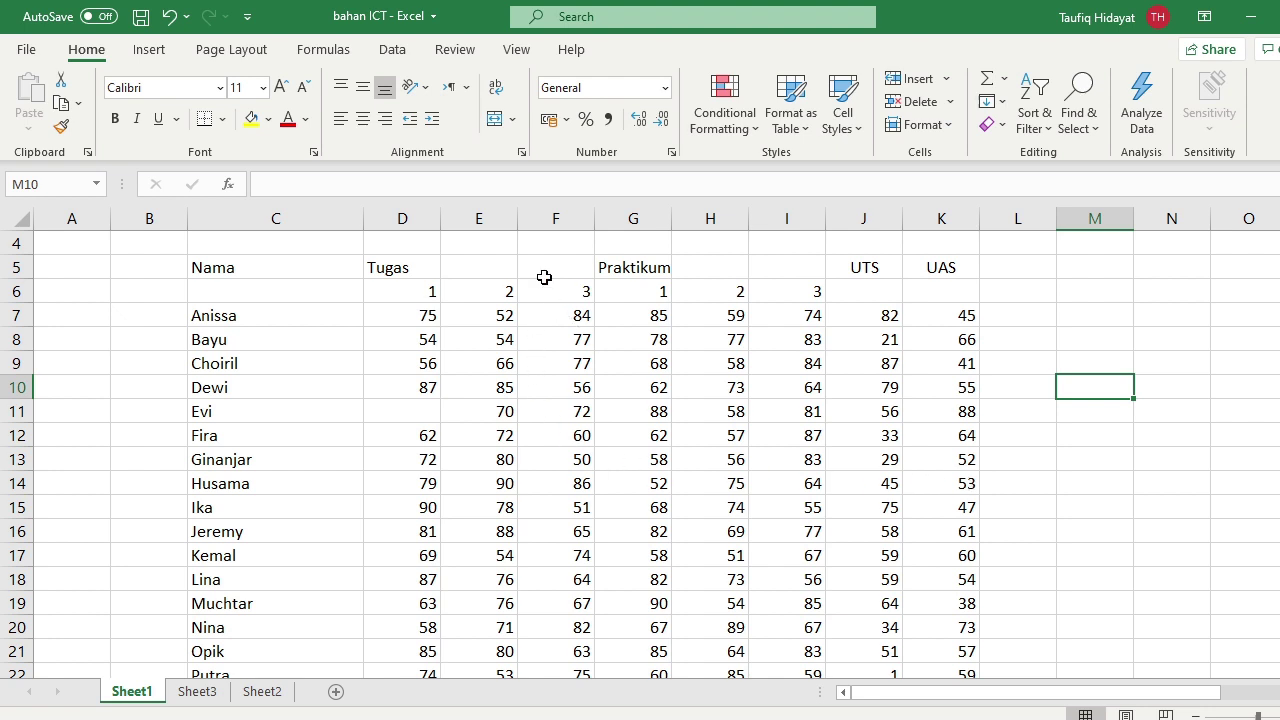
Insert empty columns at G and K, after the Tugas and Praktikum scores.
left_click(627, 217)
right_click(627, 217)
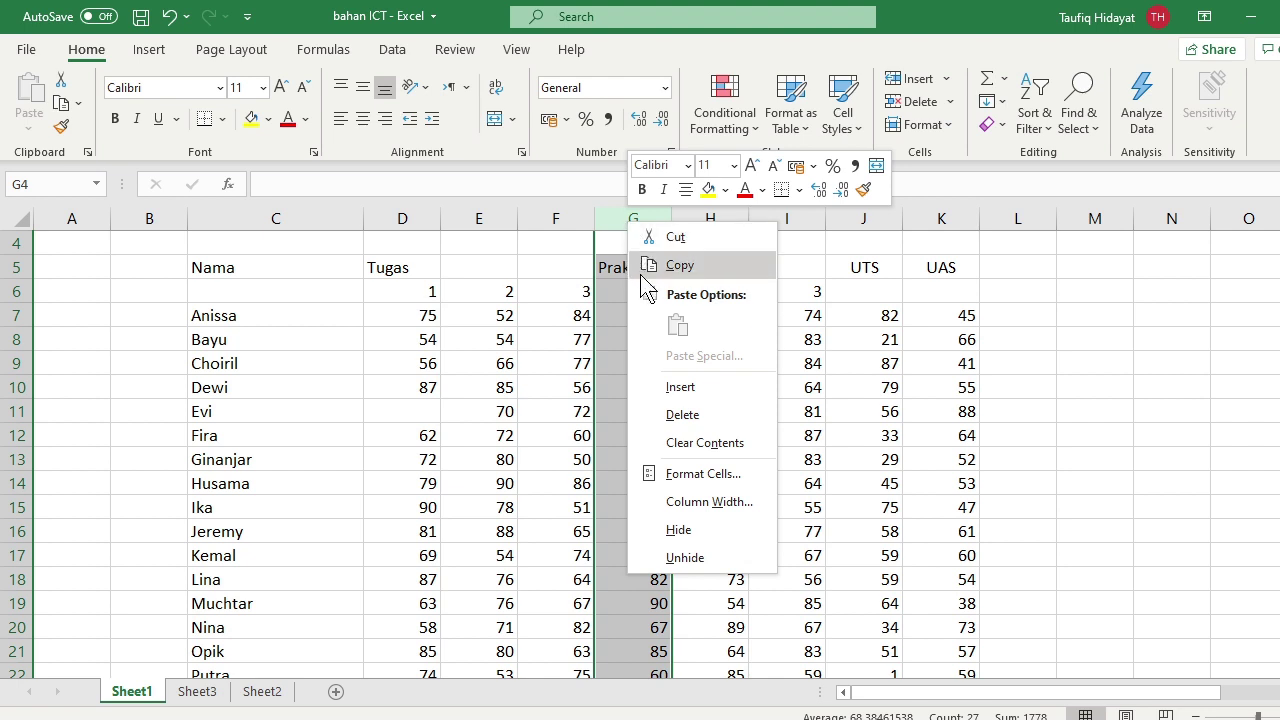
left_click(668, 386)
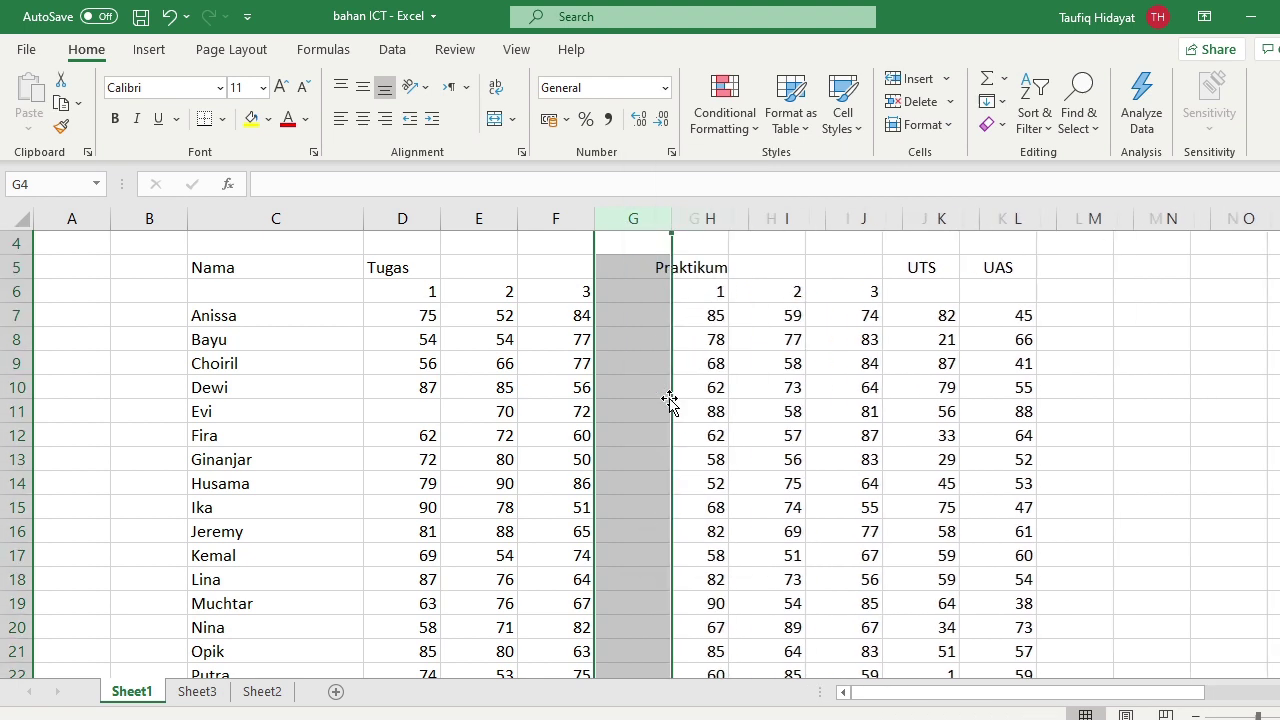
left_click(914, 222)
right_click(914, 222)
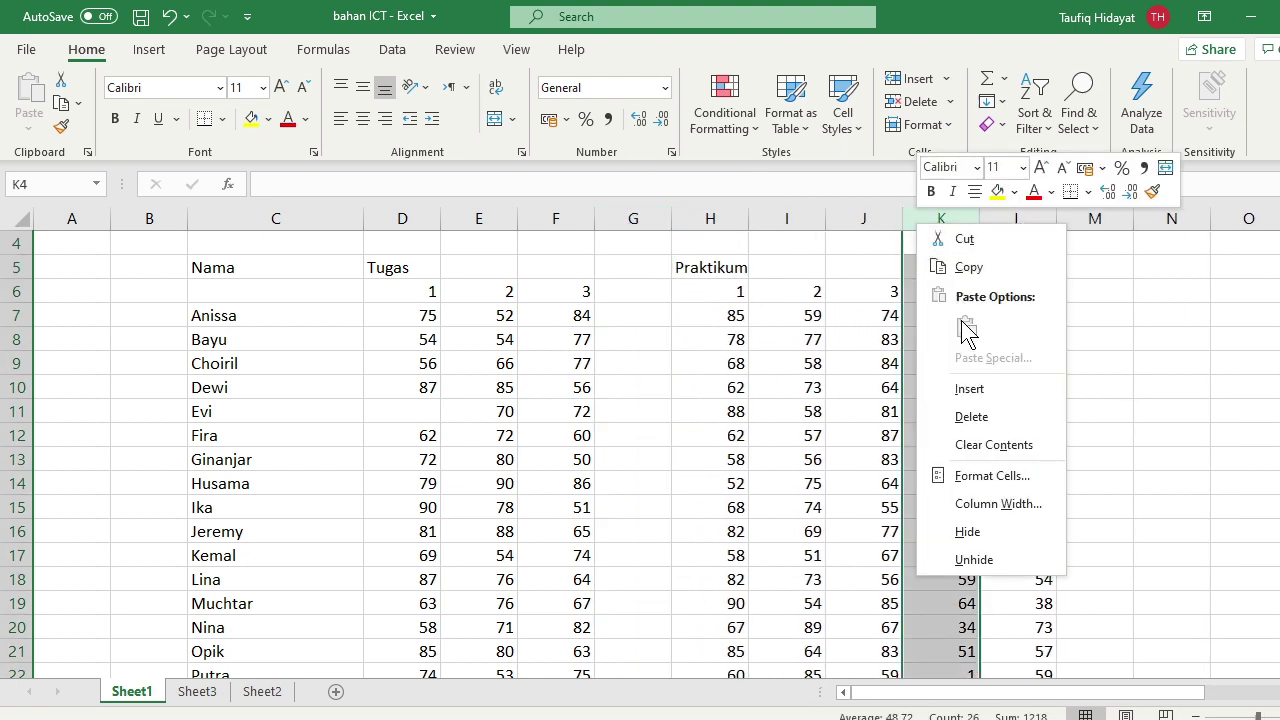
left_click(960, 386)
Head both new columns 'rerata' in cells G6 and K6.
left_click(660, 300)
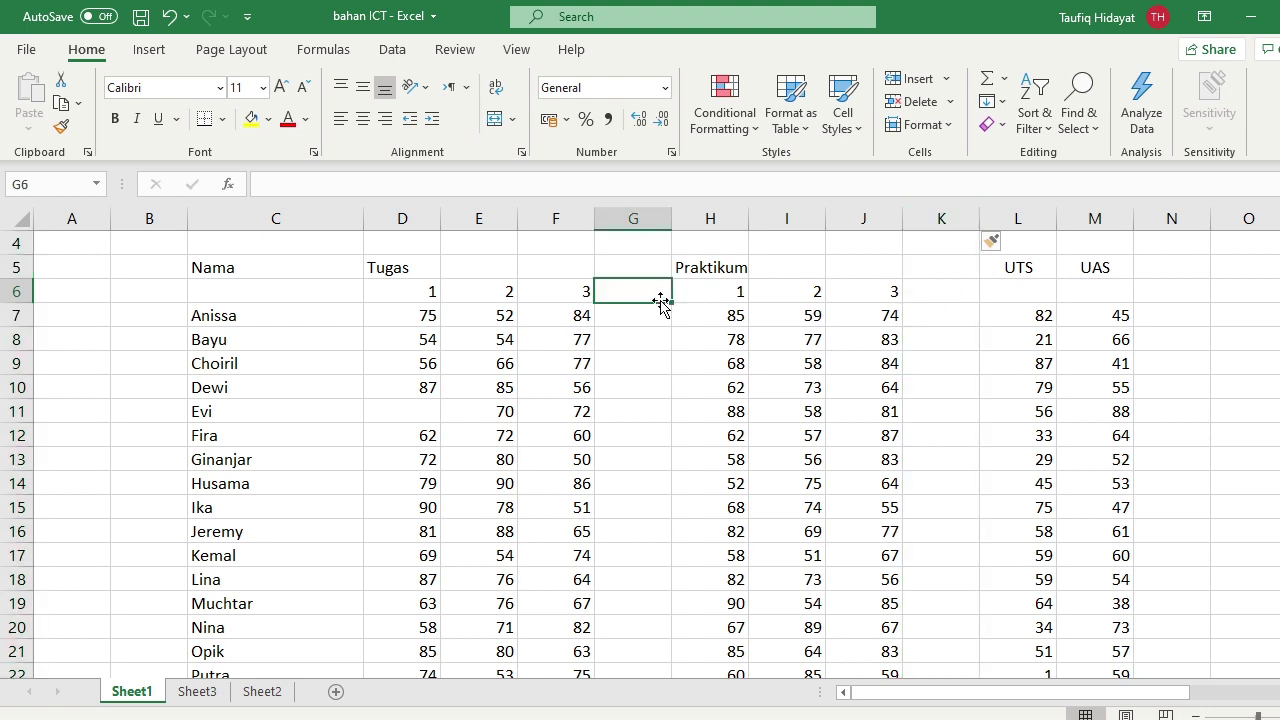
type("rerata")
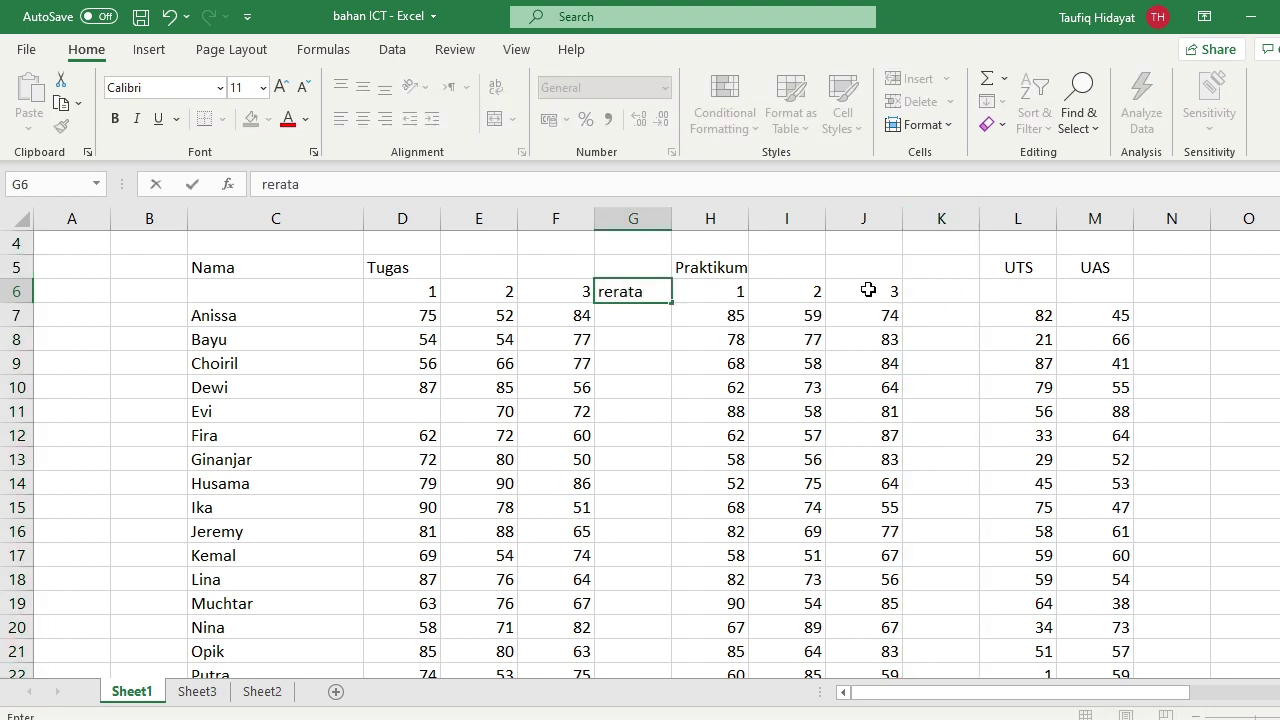
left_click(941, 292)
type("rerat")
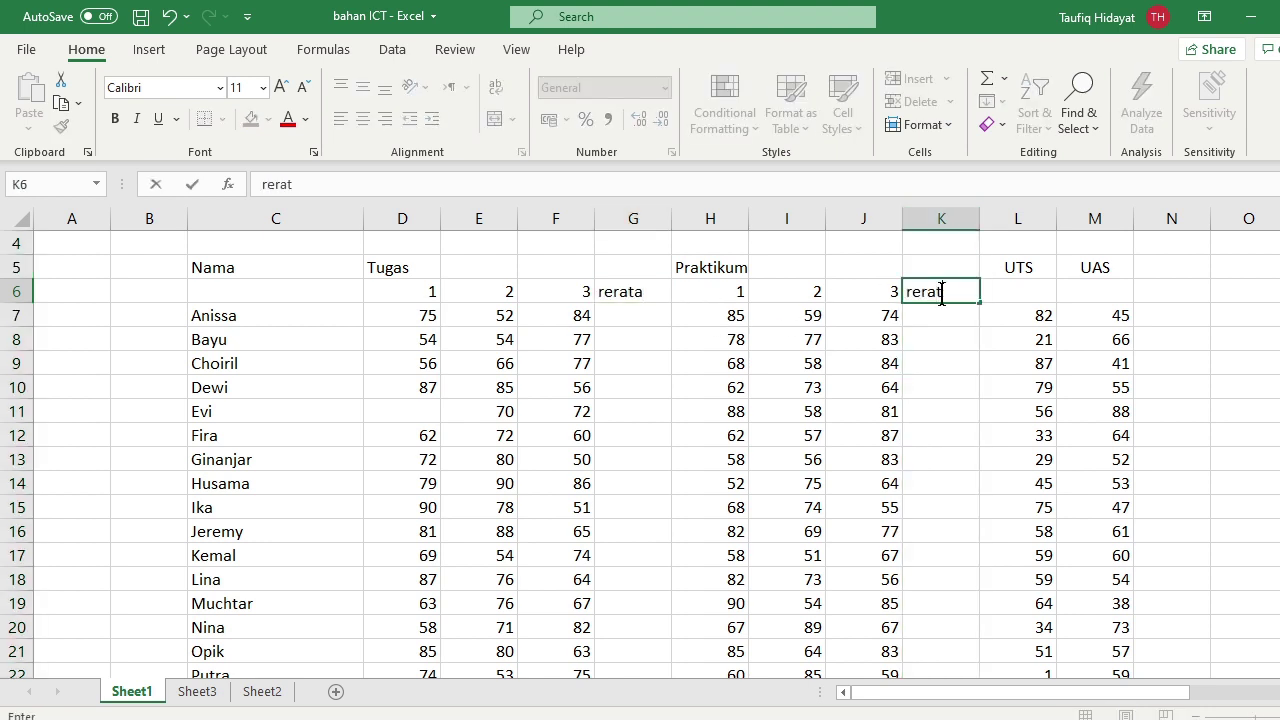
type("a")
left_click(990, 396)
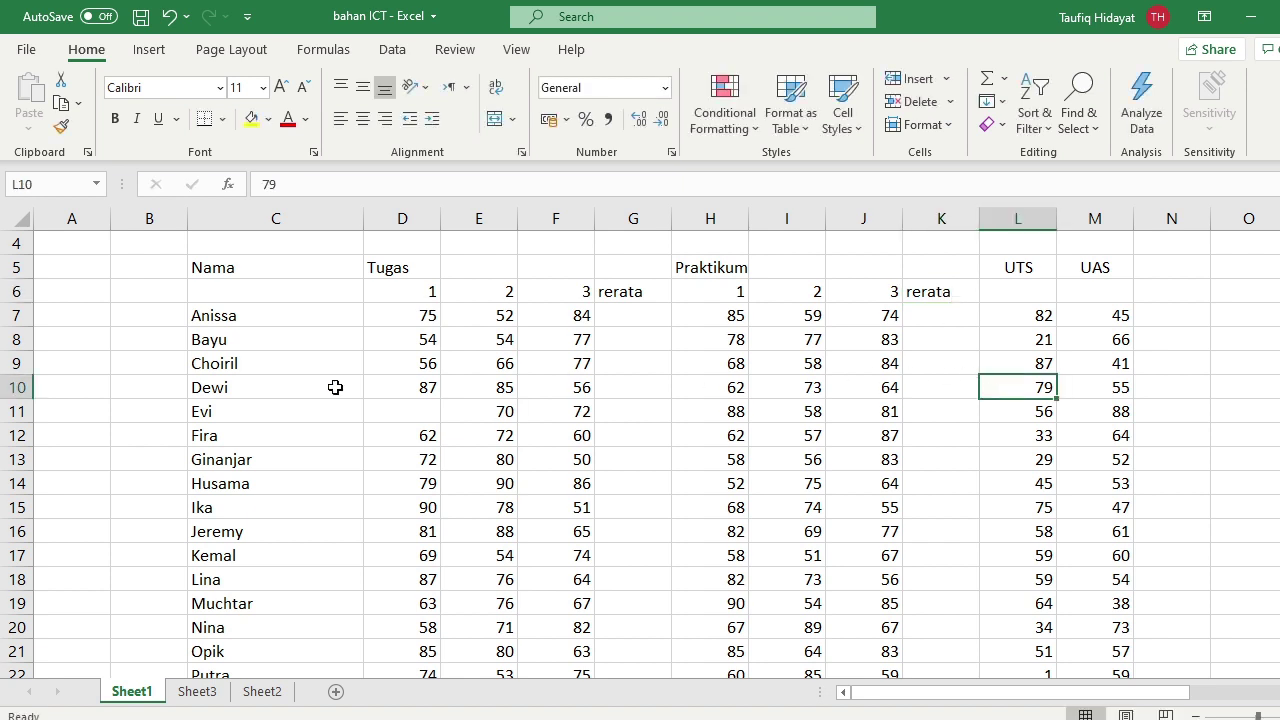
left_click_drag(234, 277, 234, 291)
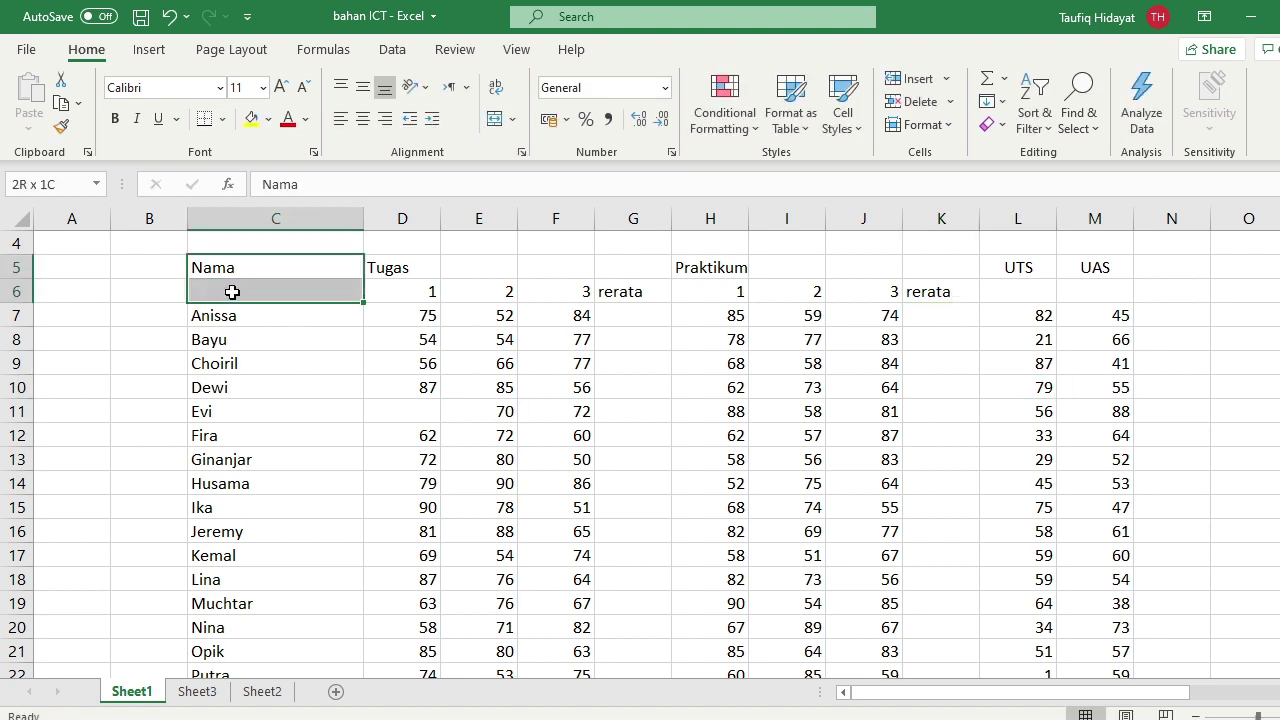
Merge and centre Nama over C5:C6, Tugas over D5:G5 and Praktikum over H5:K5.
left_click(494, 119)
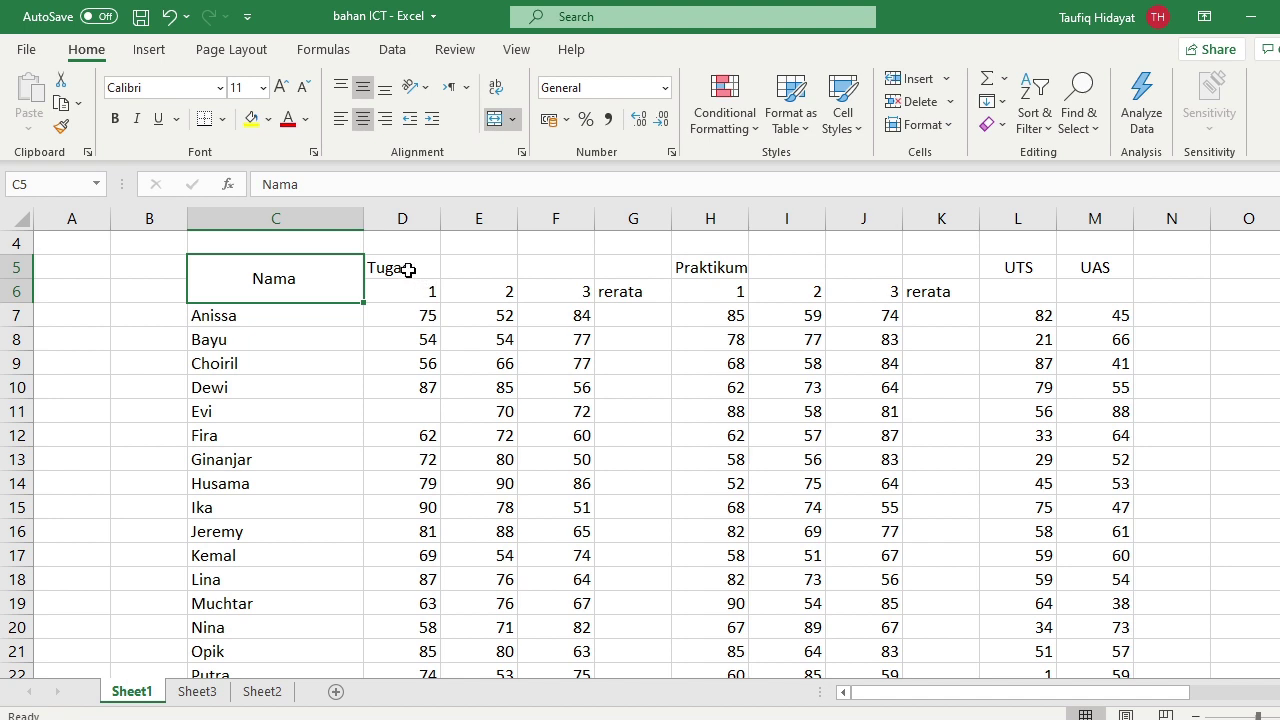
left_click_drag(409, 268, 630, 256)
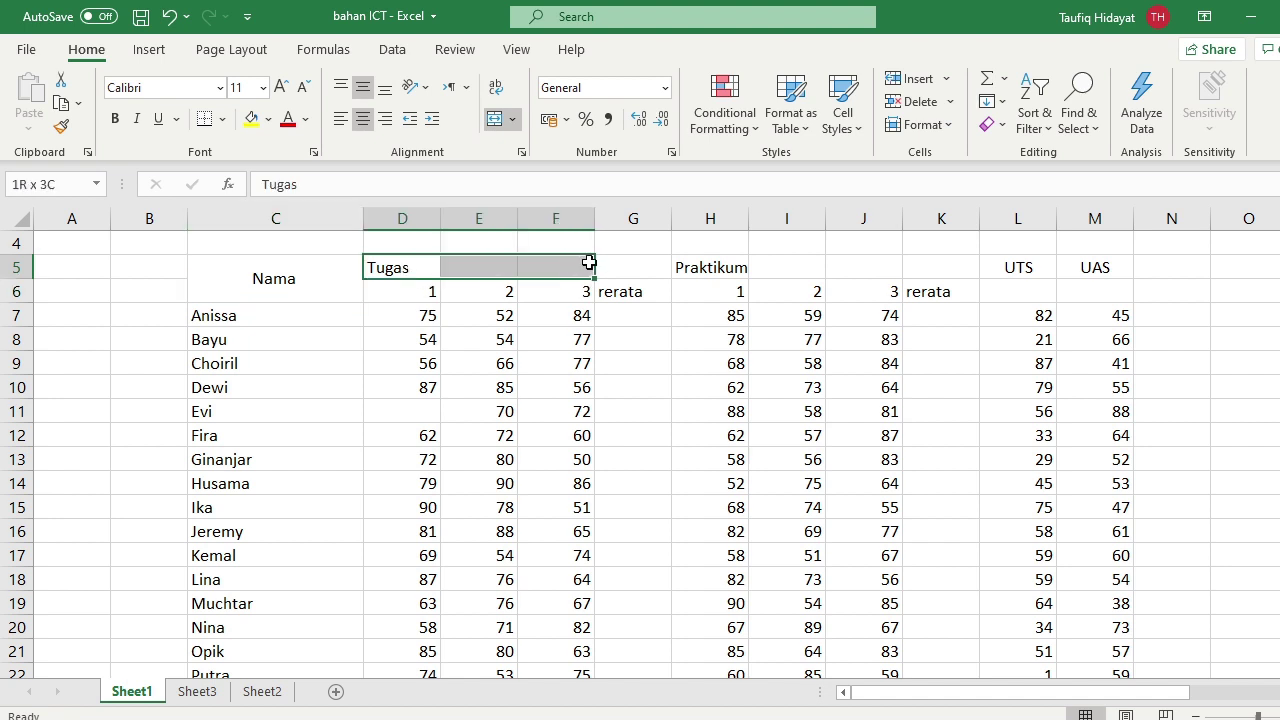
left_click(503, 121)
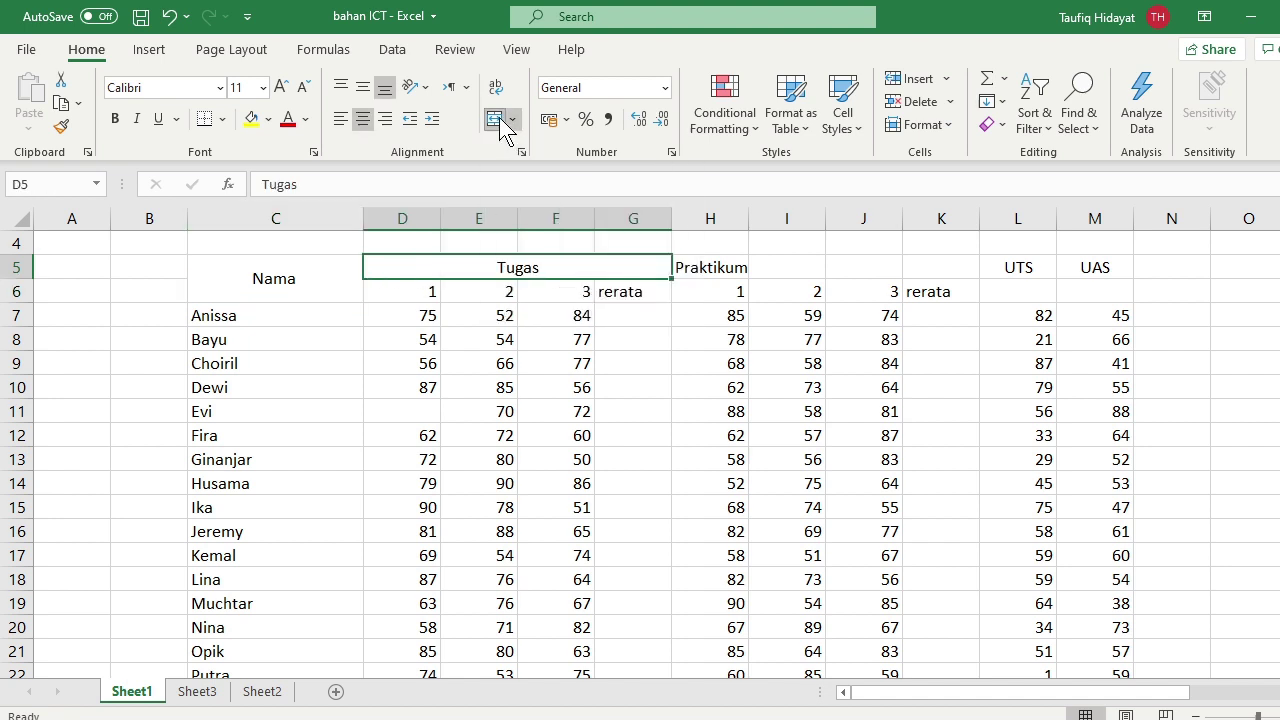
left_click_drag(700, 264, 916, 270)
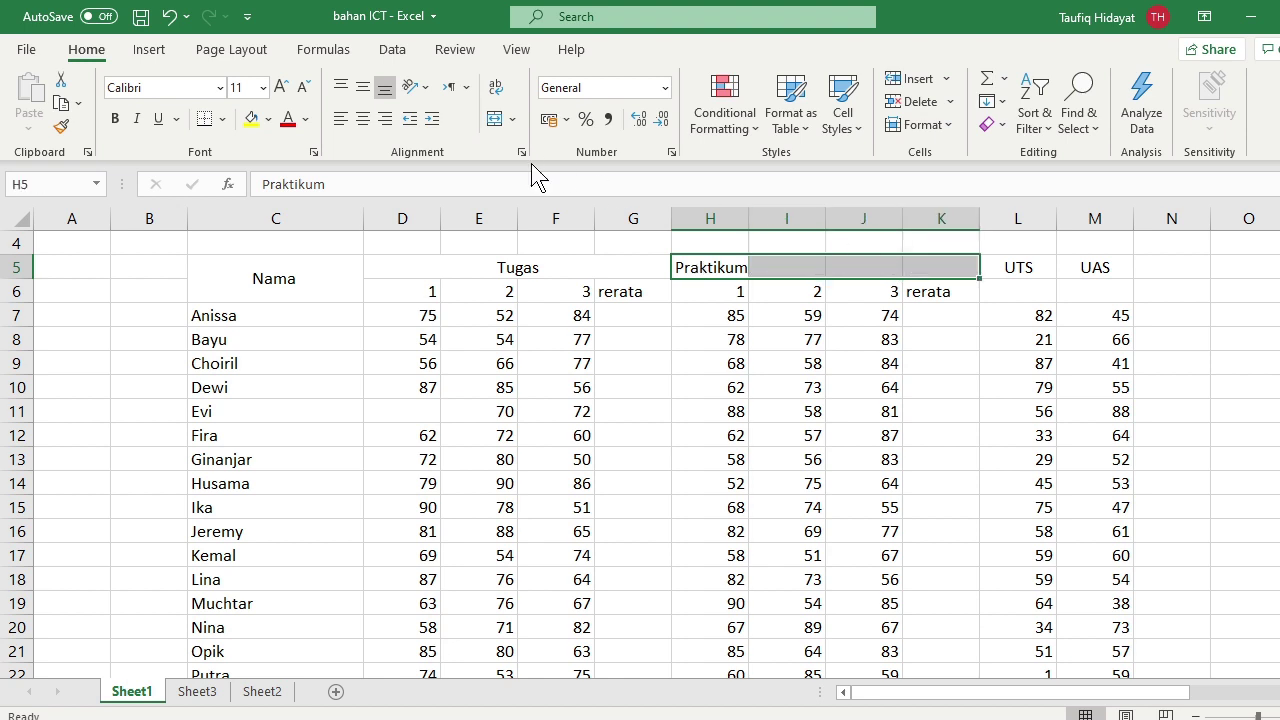
left_click(494, 119)
left_click(937, 413)
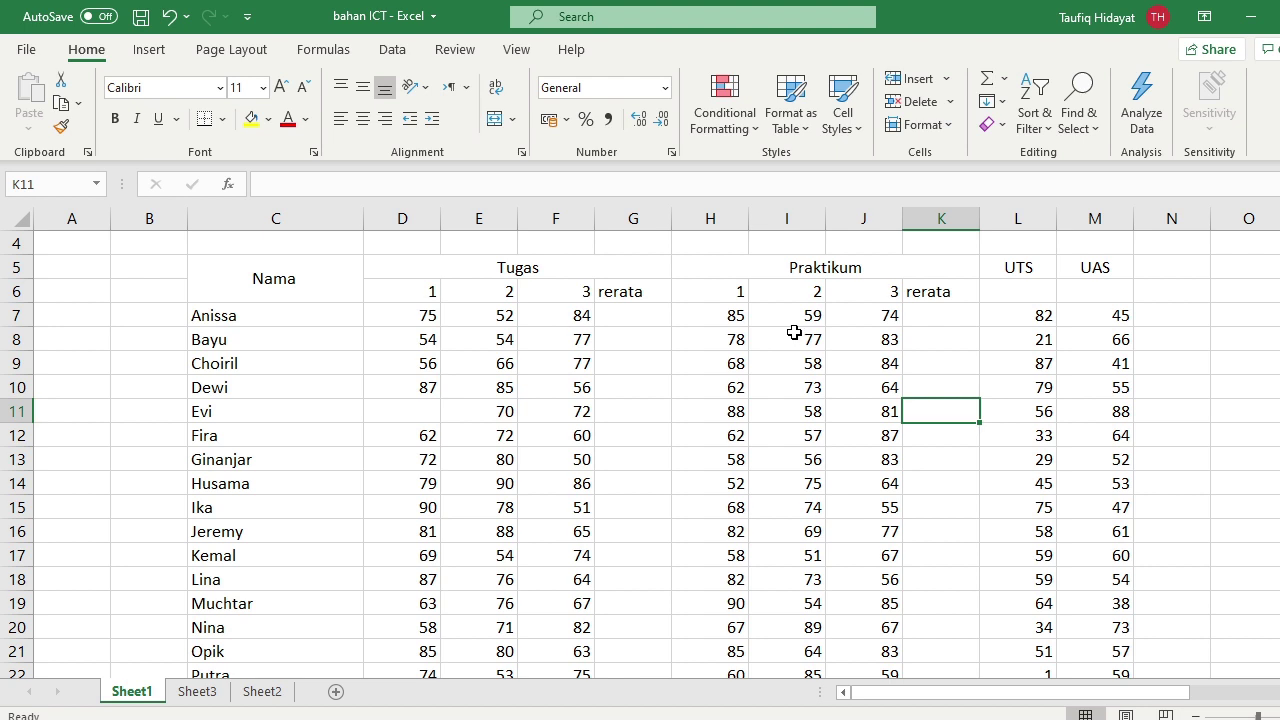
Enter =AVERAGE(H7:J7) in K7 for the first student's practical average.
left_click(917, 314)
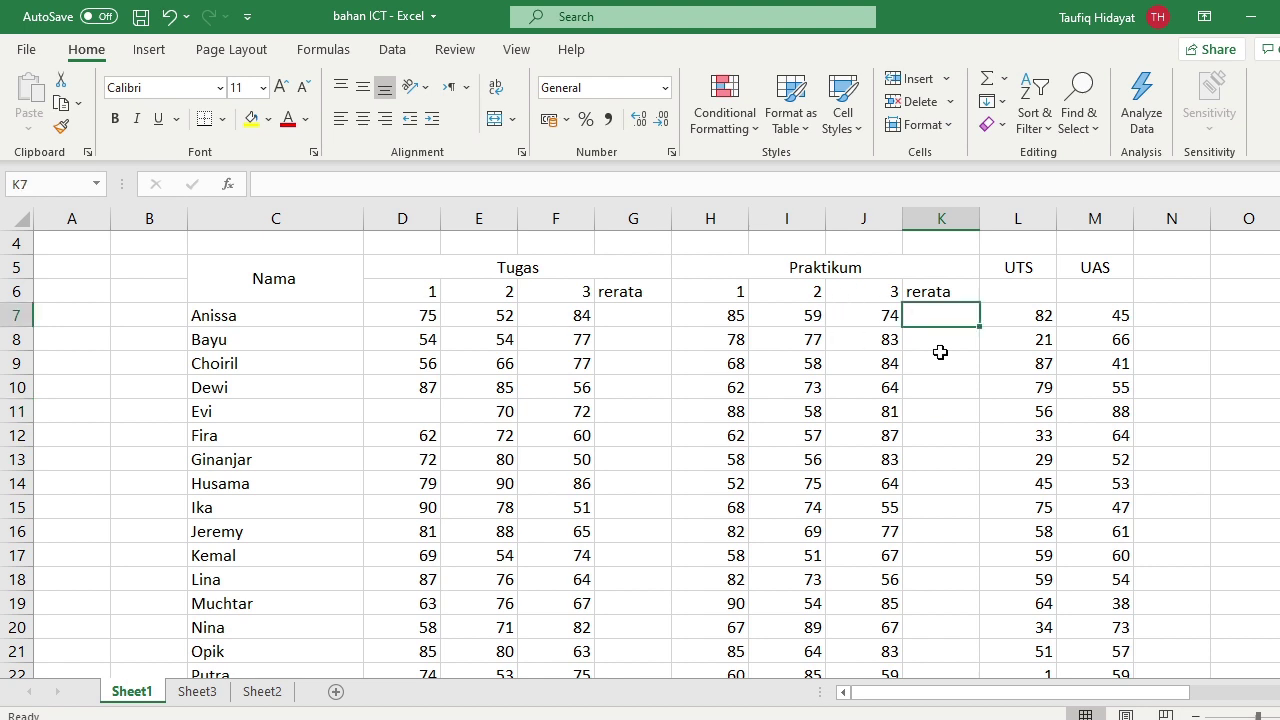
type("=ave")
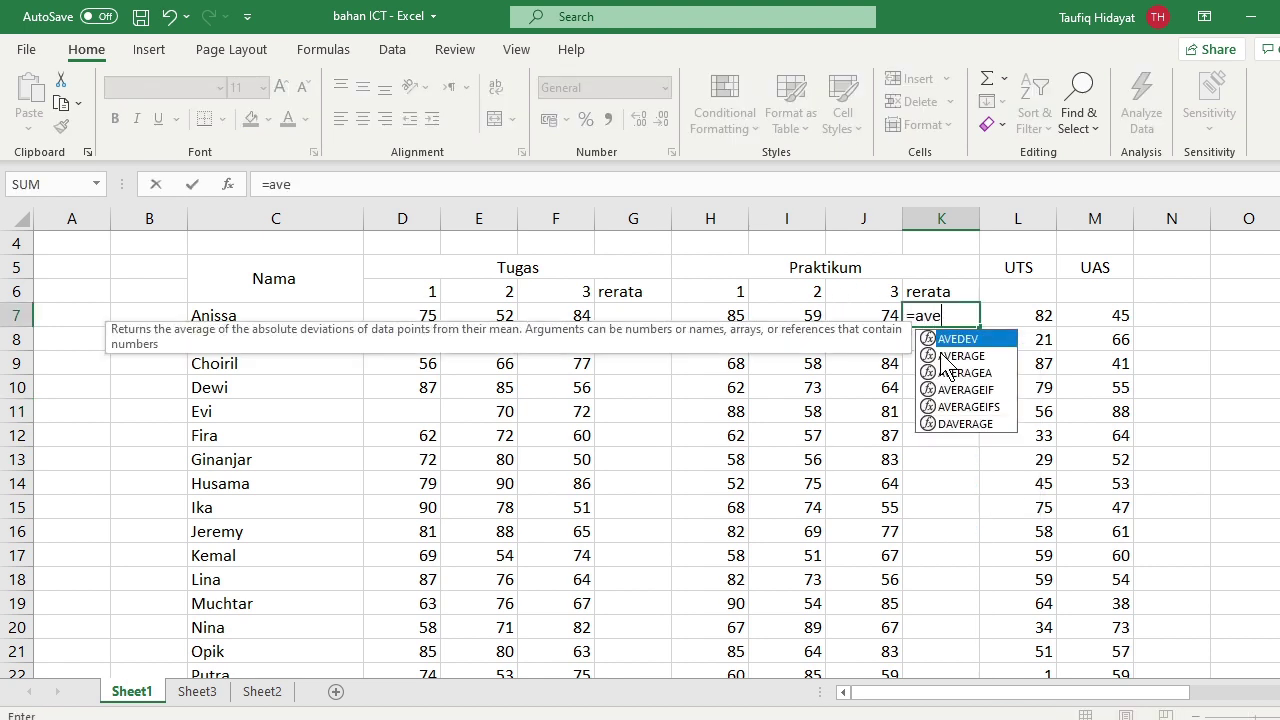
type("rage(")
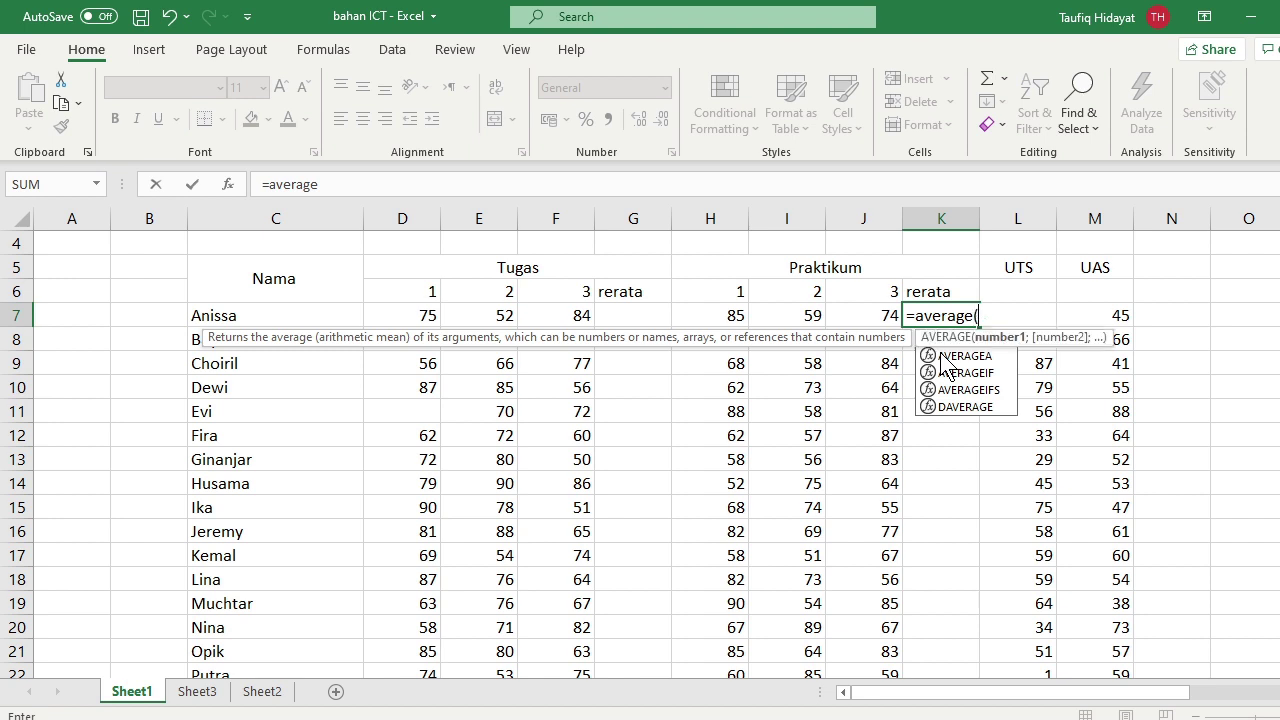
left_click(735, 314)
left_click_drag(735, 314, 888, 315)
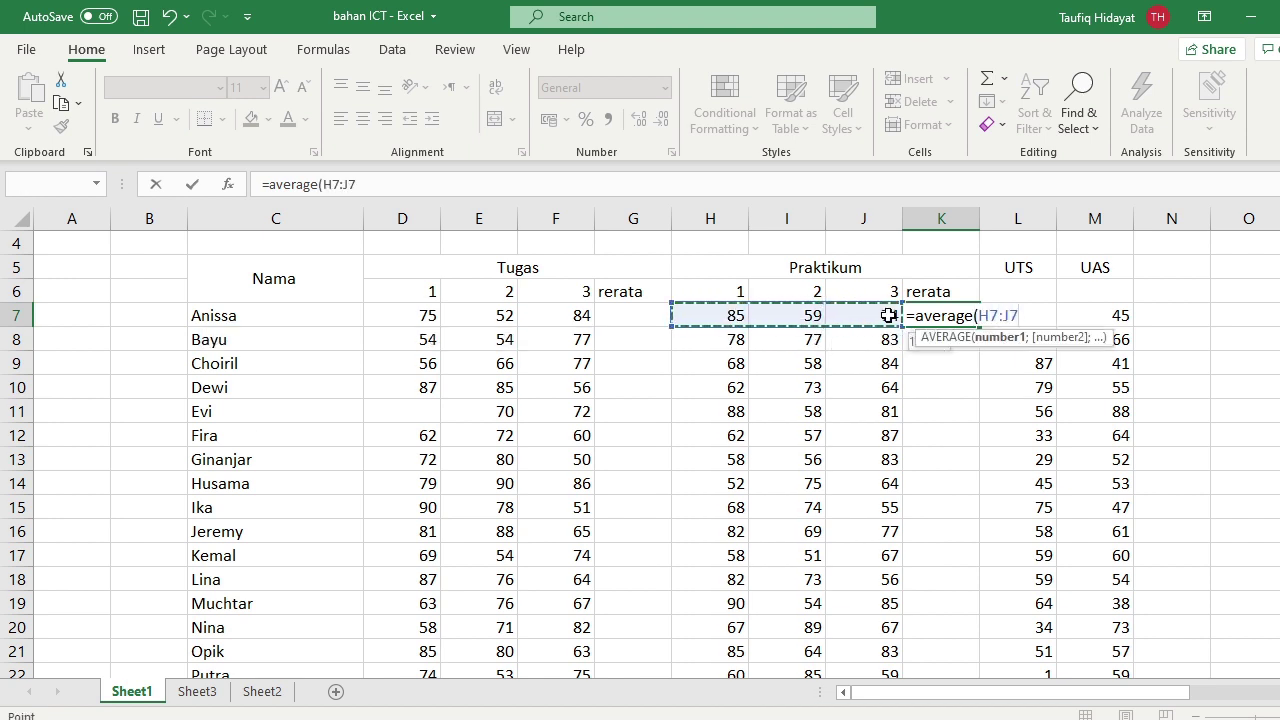
key("Return")
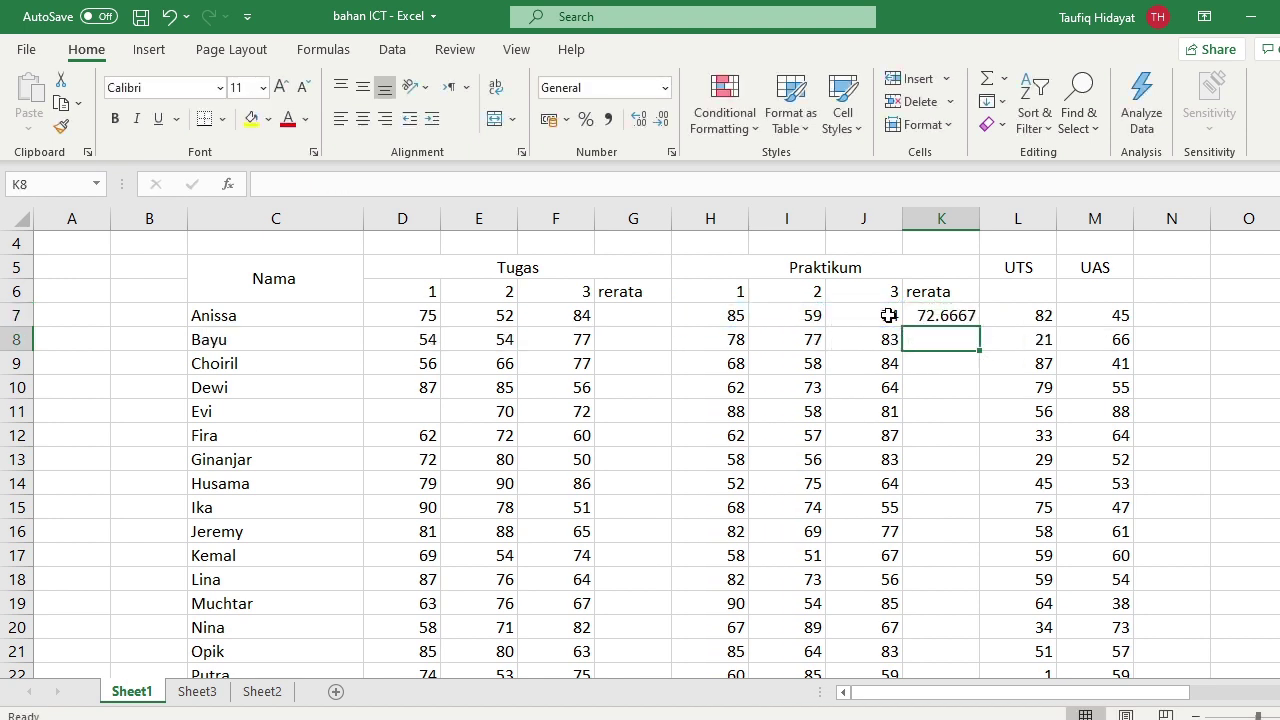
Fill the average down to K31 and show it to two decimals.
left_click(968, 316)
mouse_move(979, 327)
left_mouse_down()
mouse_move(974, 652)
mouse_move(978, 638)
left_mouse_up()
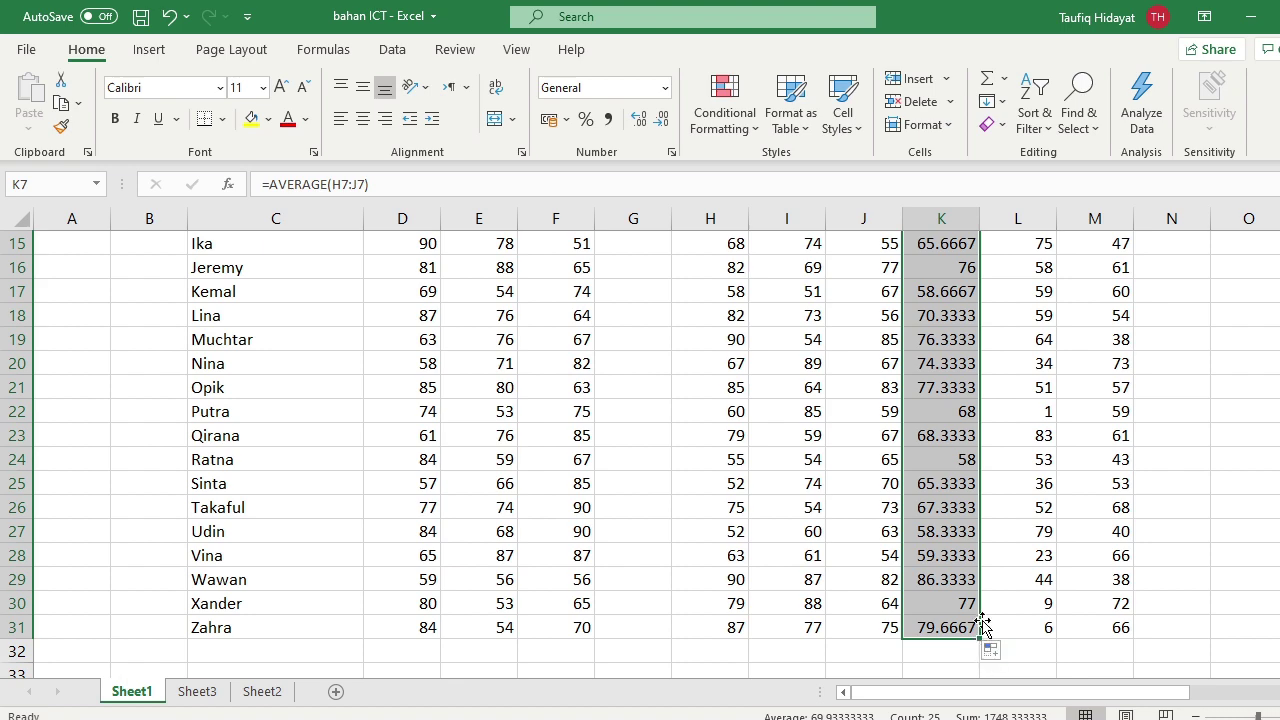
scroll(980, 640, "up", 5)
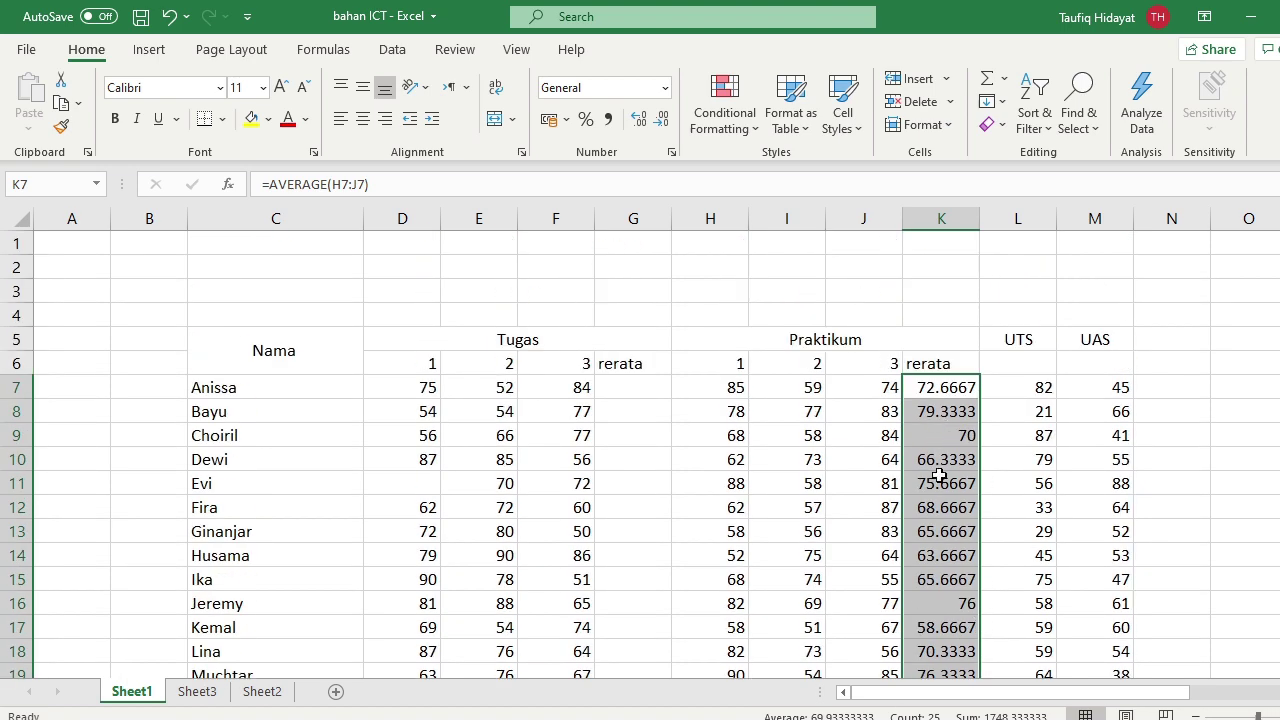
left_click(661, 120)
left_click(661, 120)
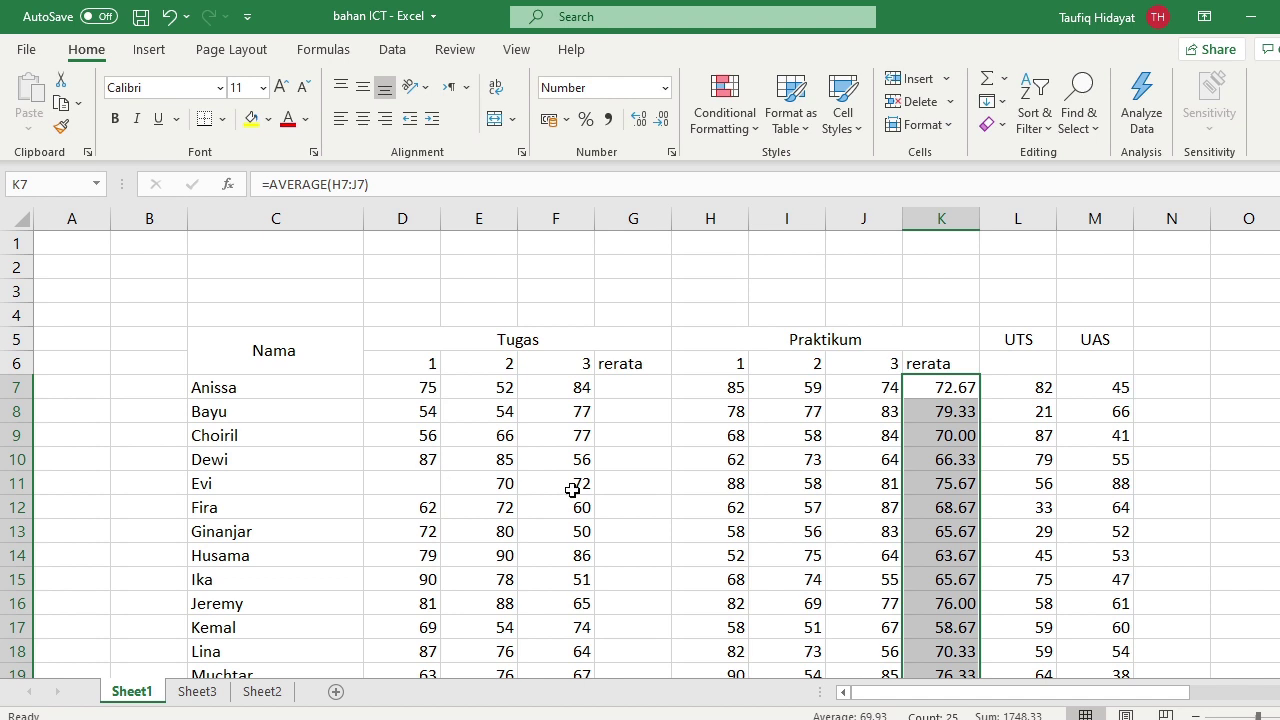
Enter =AVERAGE(D11:F11) in G11 for row 11's Tugas average.
left_click(658, 486)
type("=av")
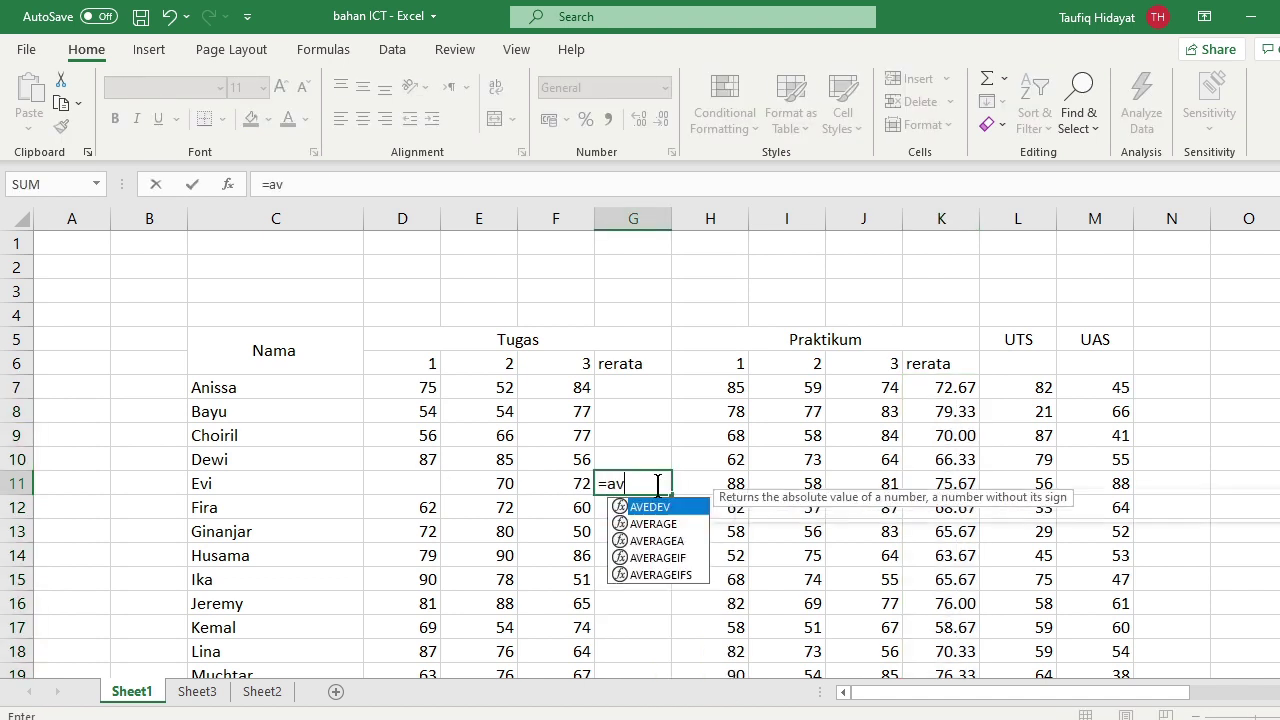
type("erage(")
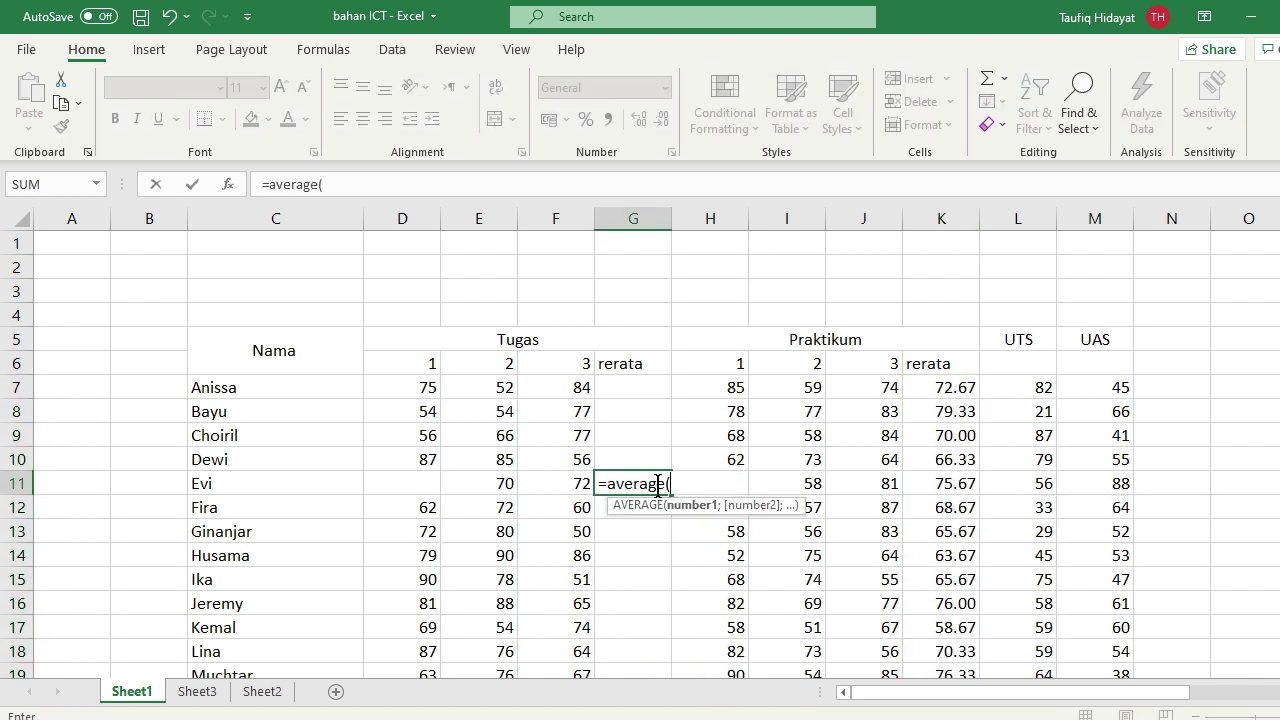
left_click_drag(414, 484, 558, 481)
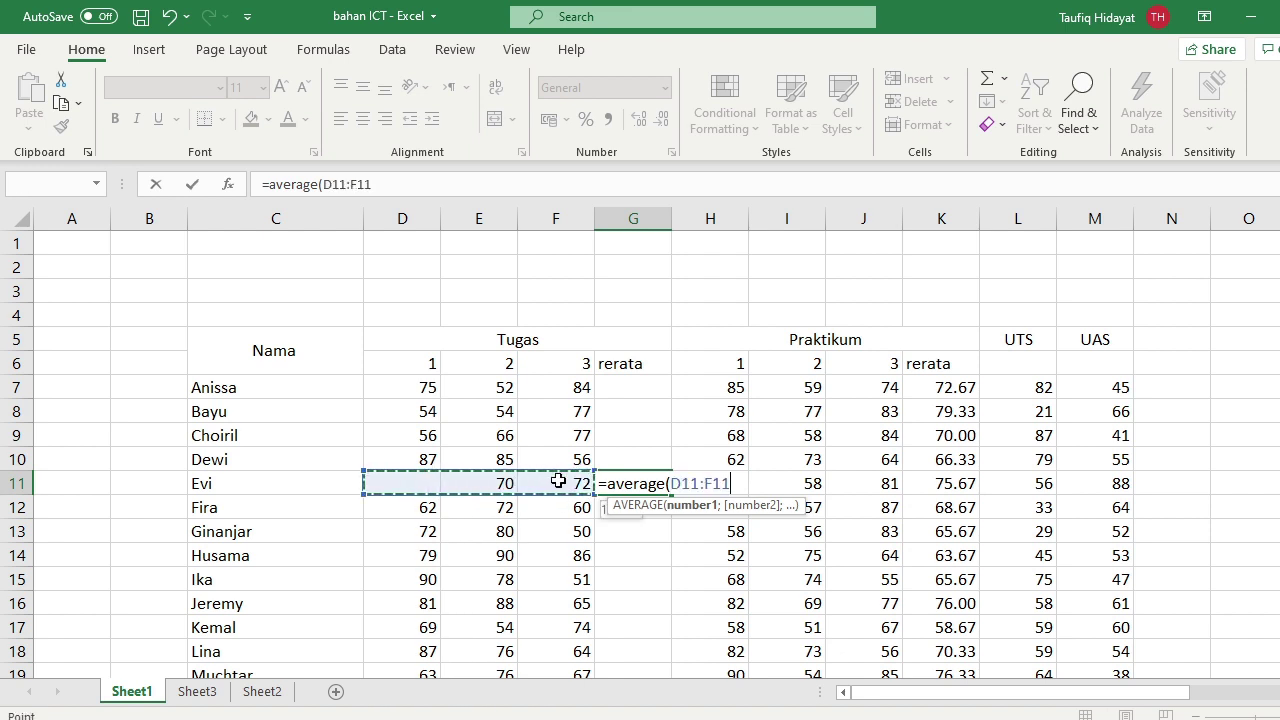
key("Return")
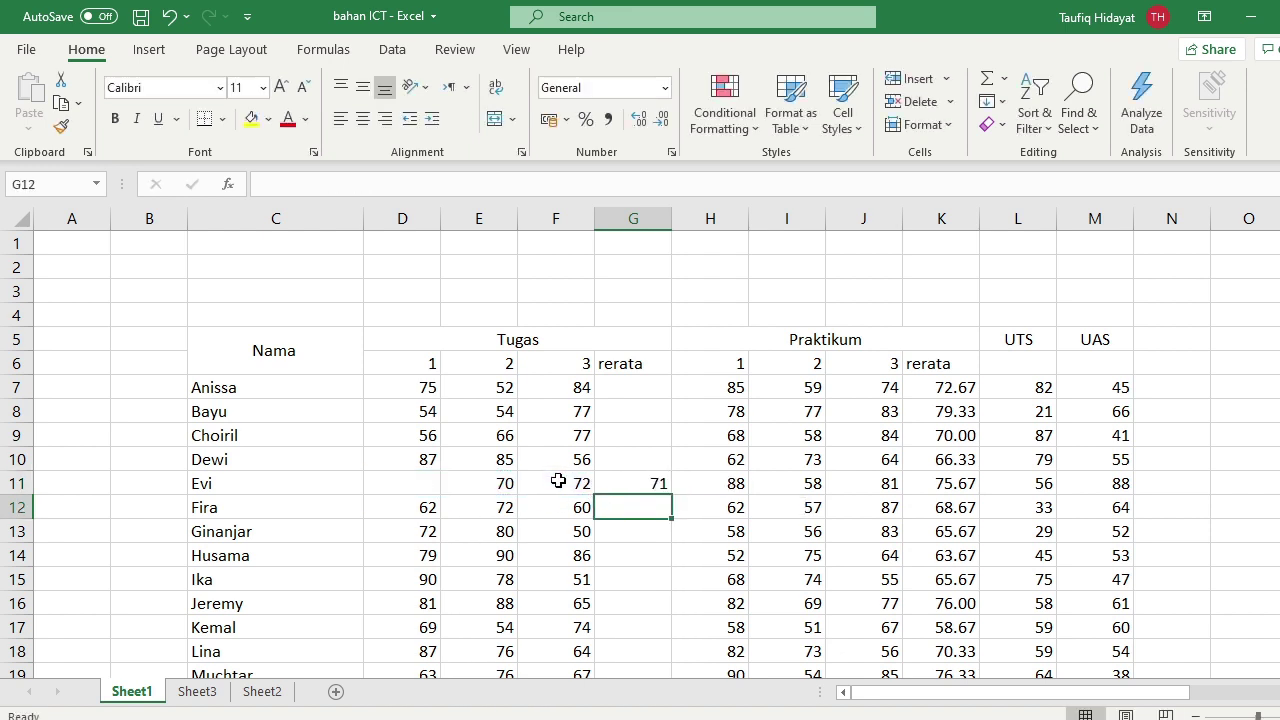
Check G11's result of 71 against row 11's Tugas scores, noting the blank first score.
left_click(657, 486)
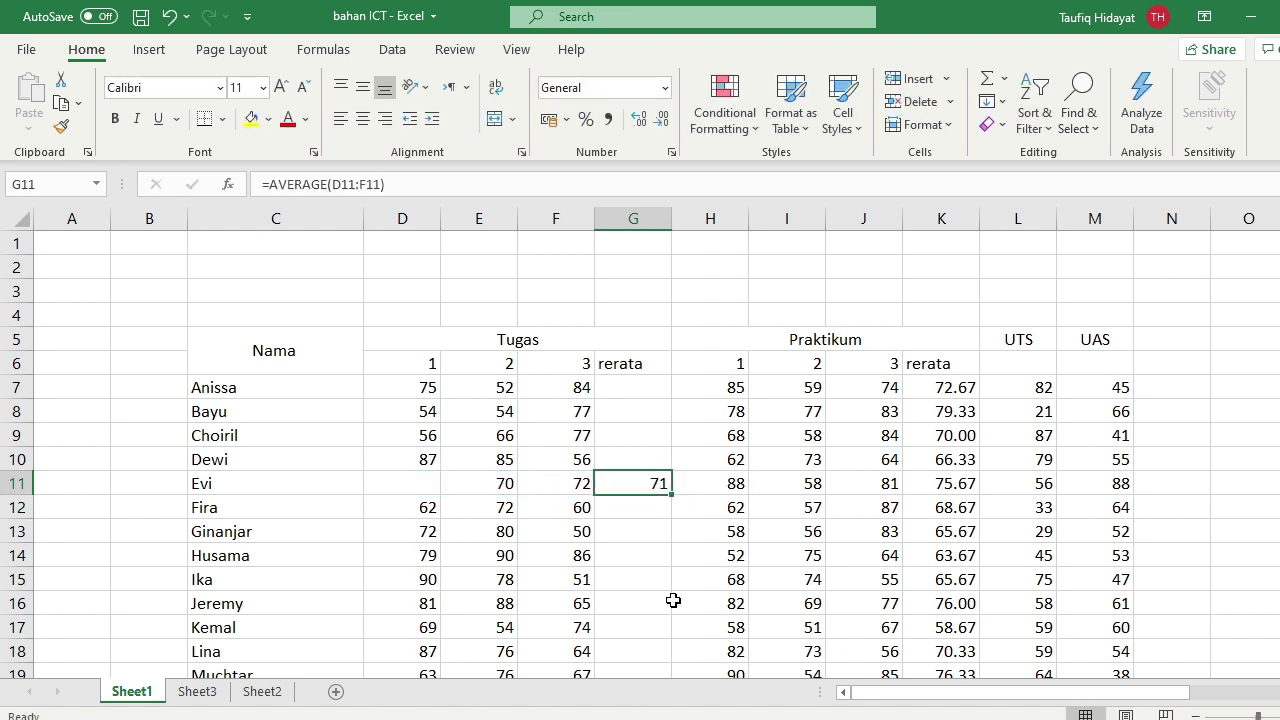
left_click(499, 482)
left_click(545, 482)
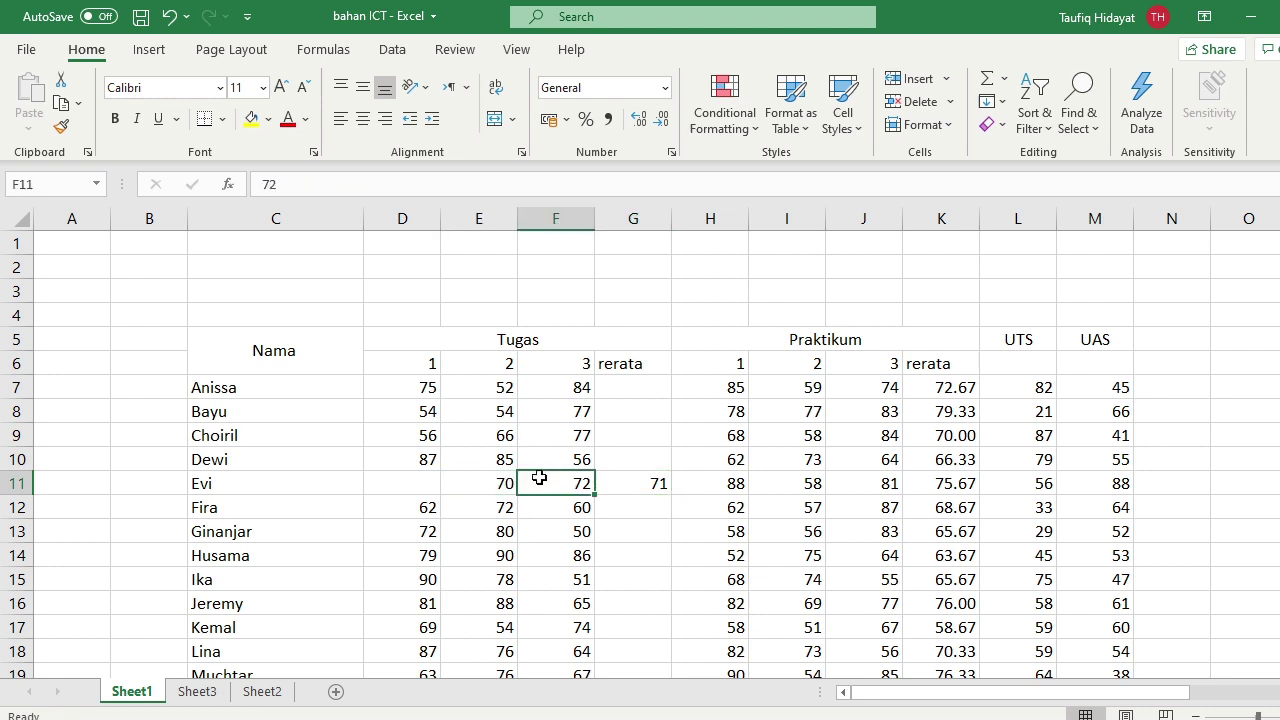
left_click(628, 487)
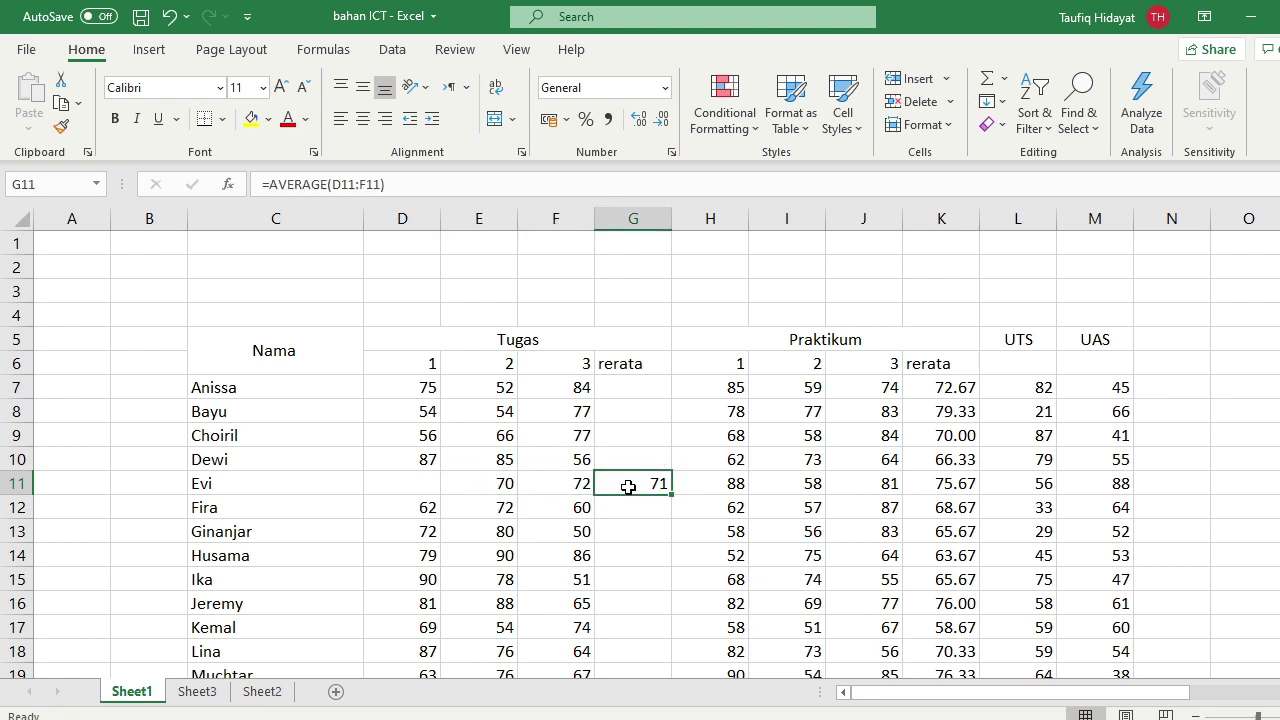
left_click(395, 485)
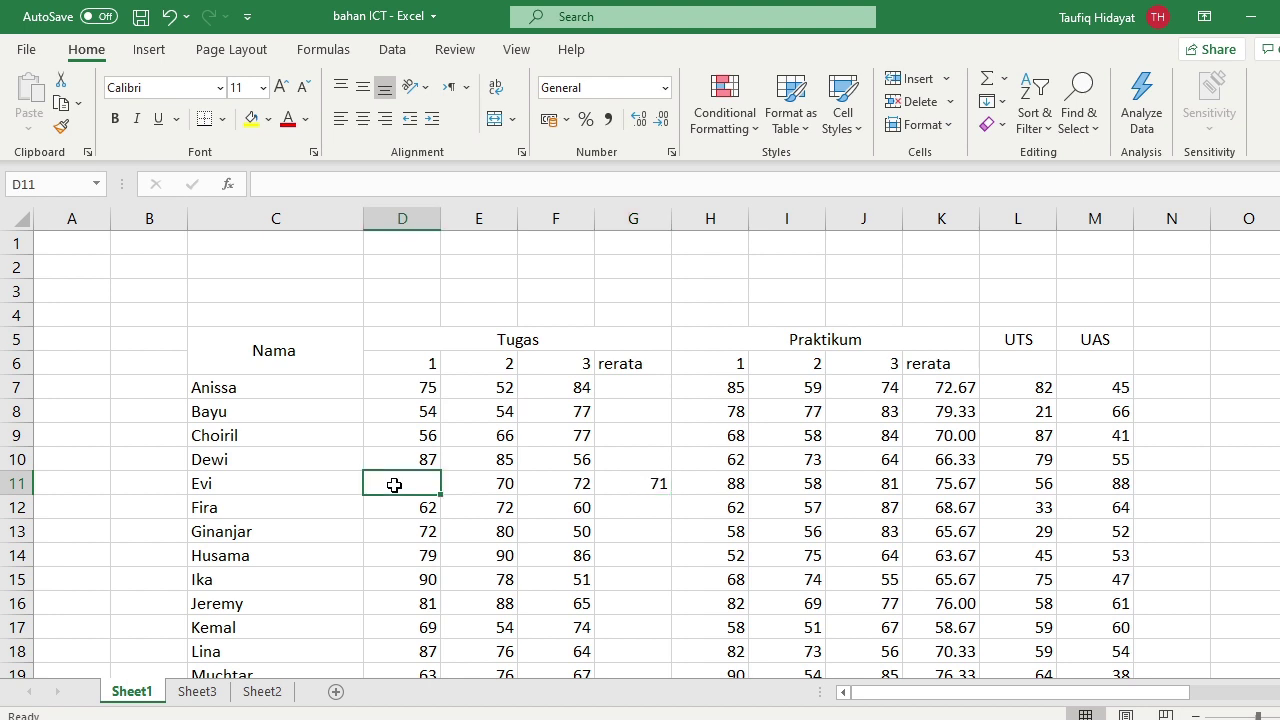
left_click(659, 486)
type("71")
left_click(663, 382)
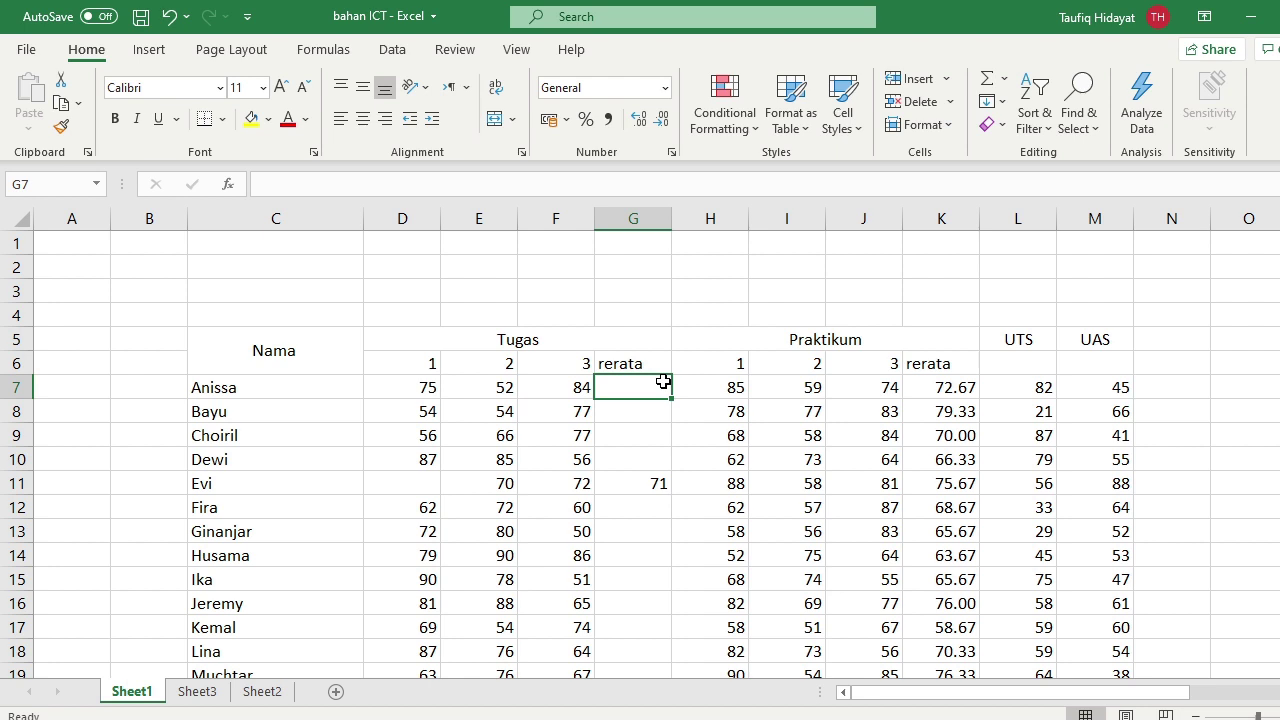
Enter =SUM(D7:F7)/3 in G7 as the first Tugas average.
type("=su")
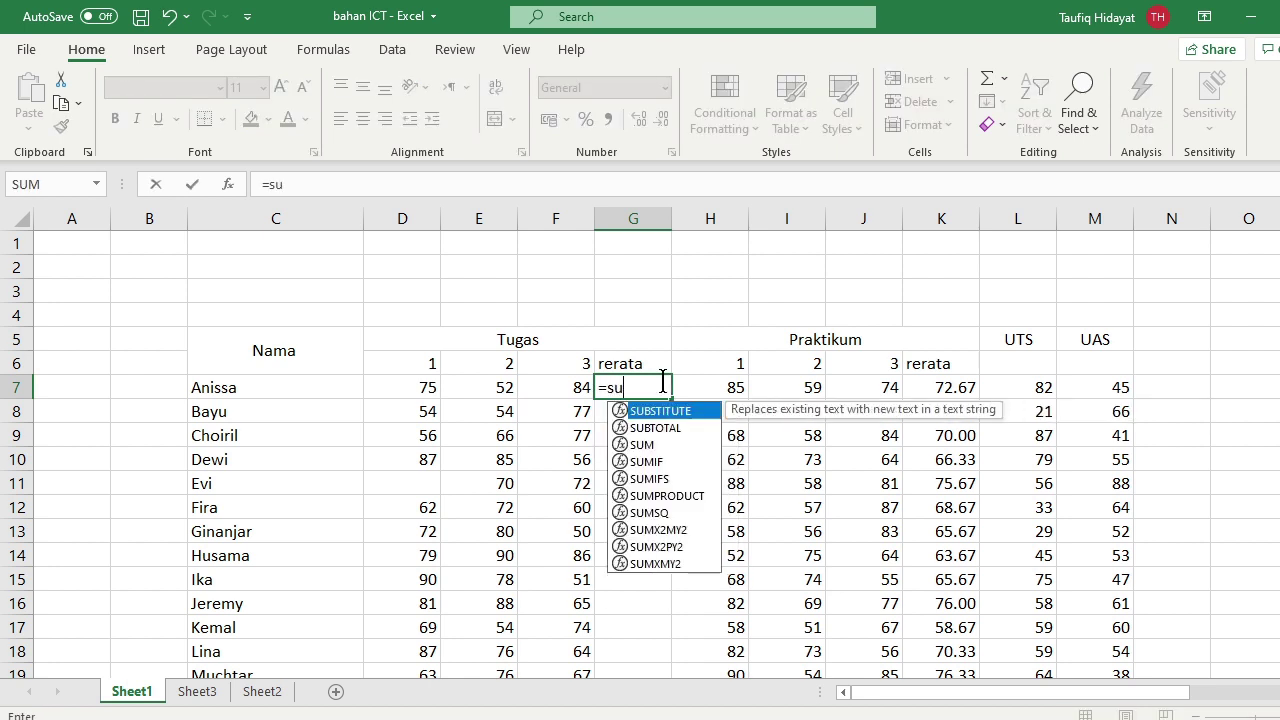
type("m(")
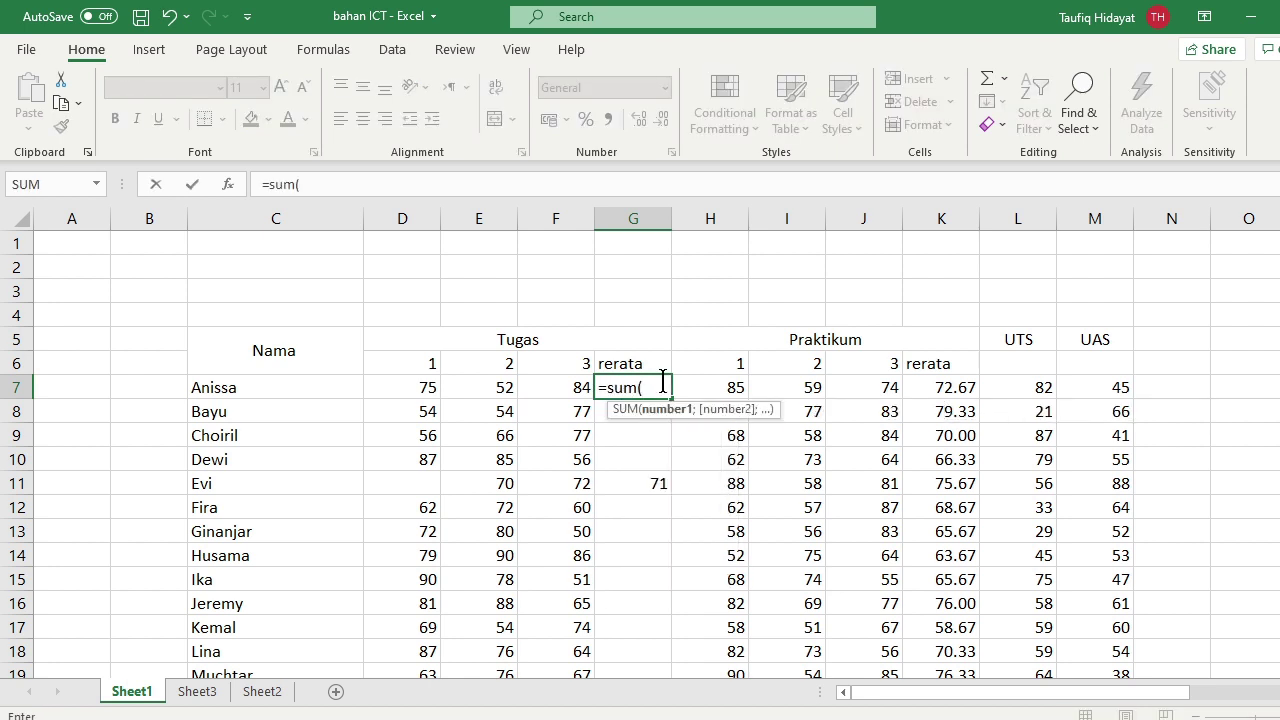
left_click_drag(420, 388, 562, 393)
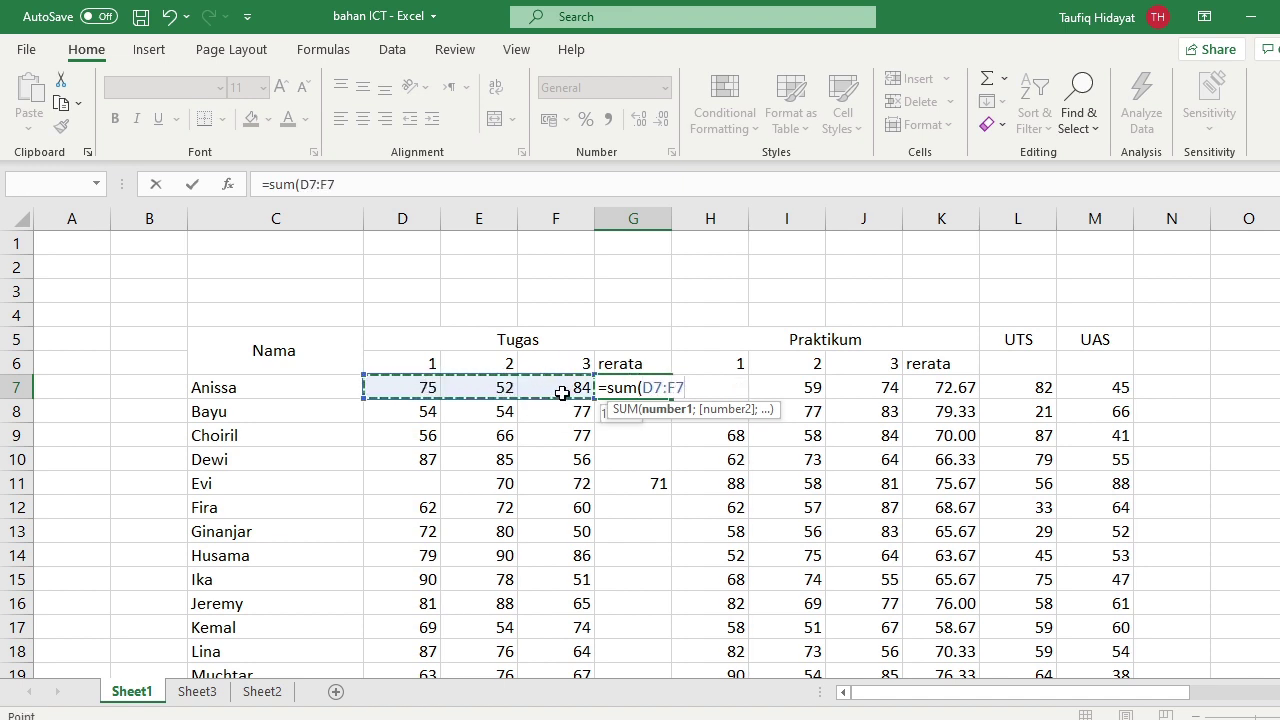
type(")")
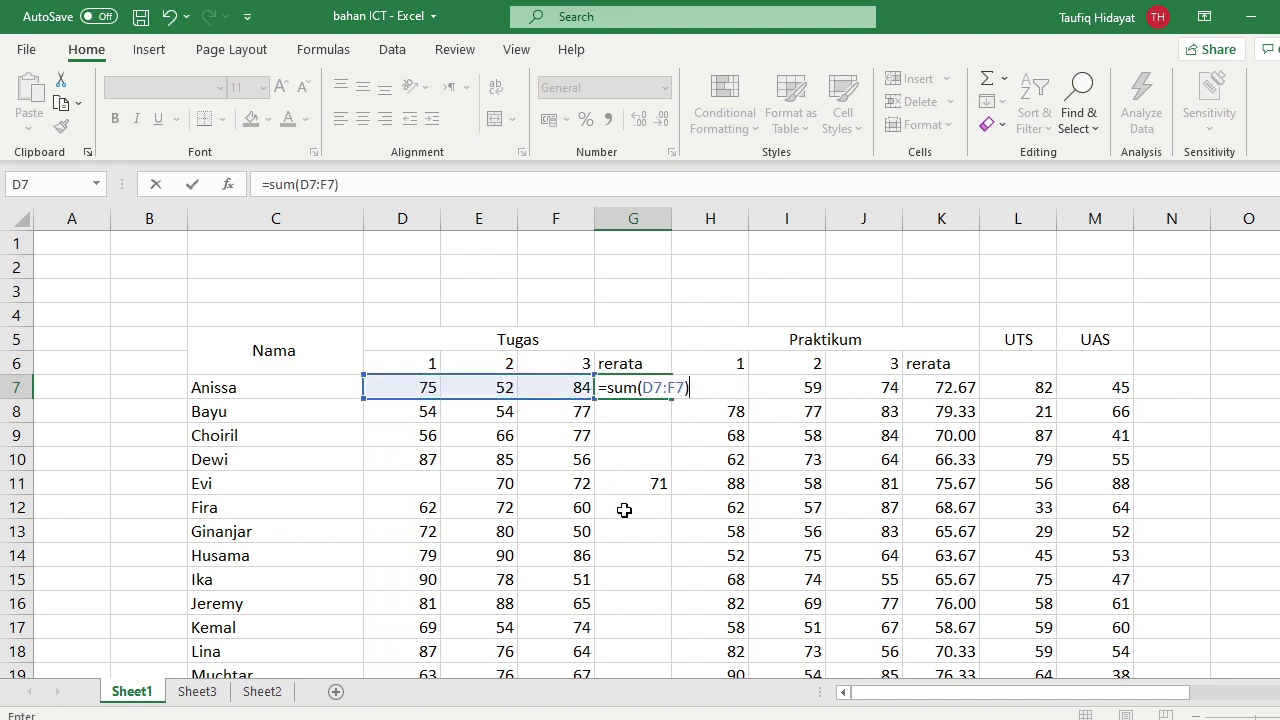
type("/")
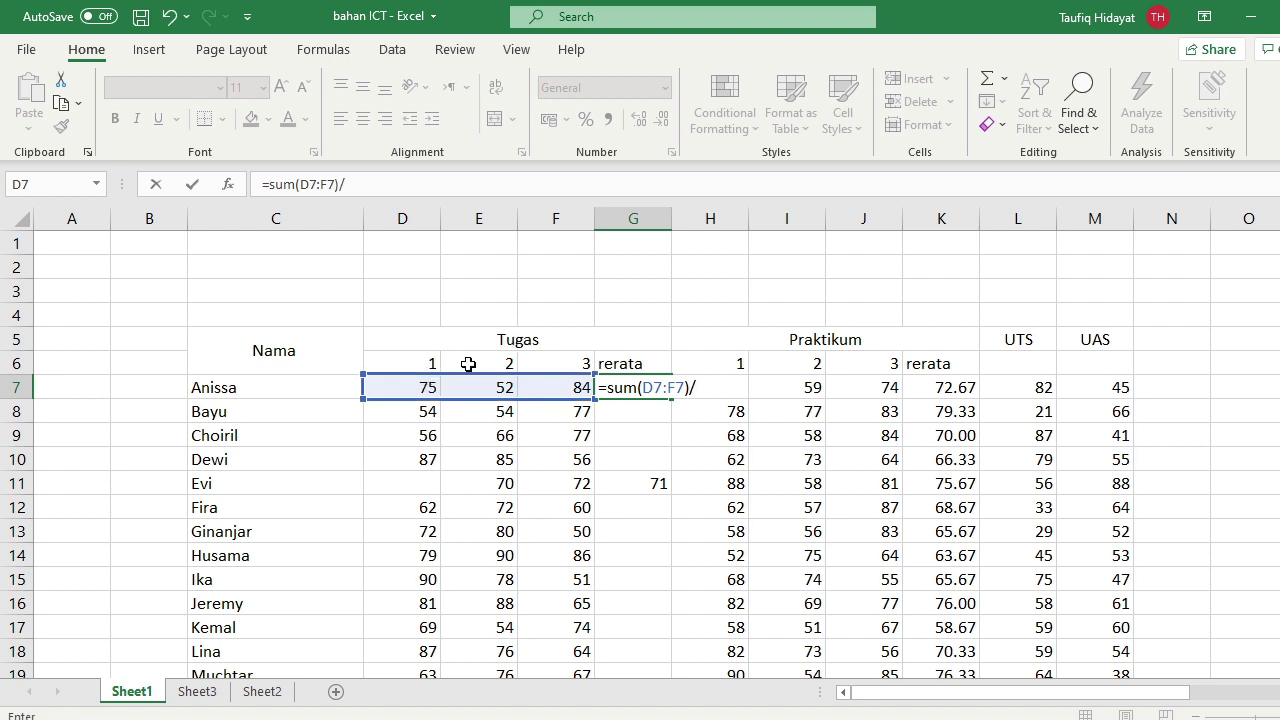
type("3")
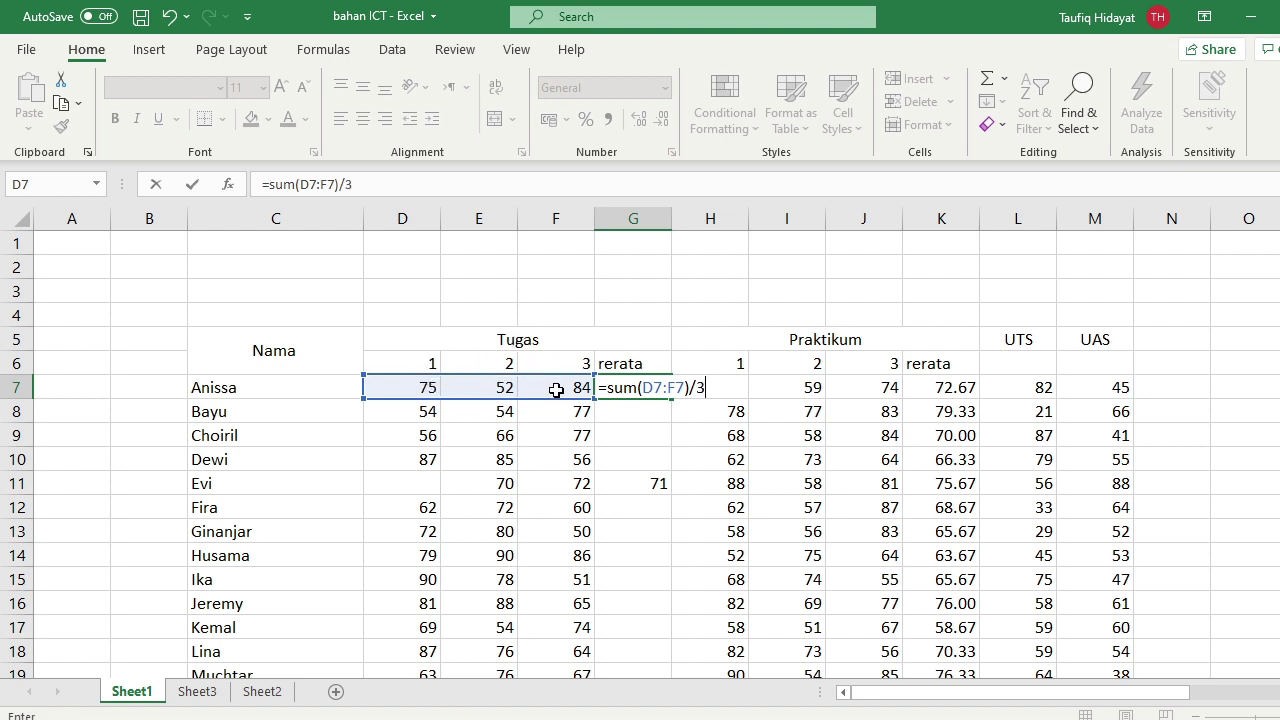
key("Return")
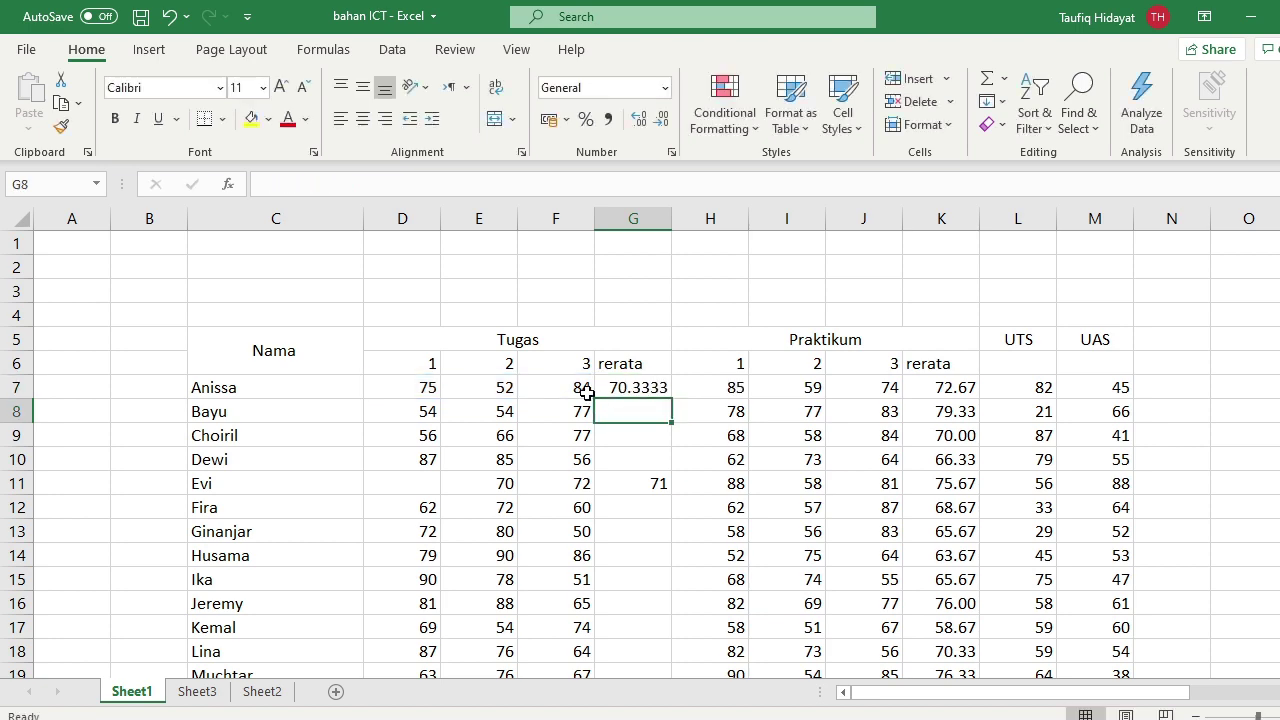
Fill the formula down to G31 and show the averages to two decimals.
left_click(630, 388)
left_click_drag(670, 400, 660, 645)
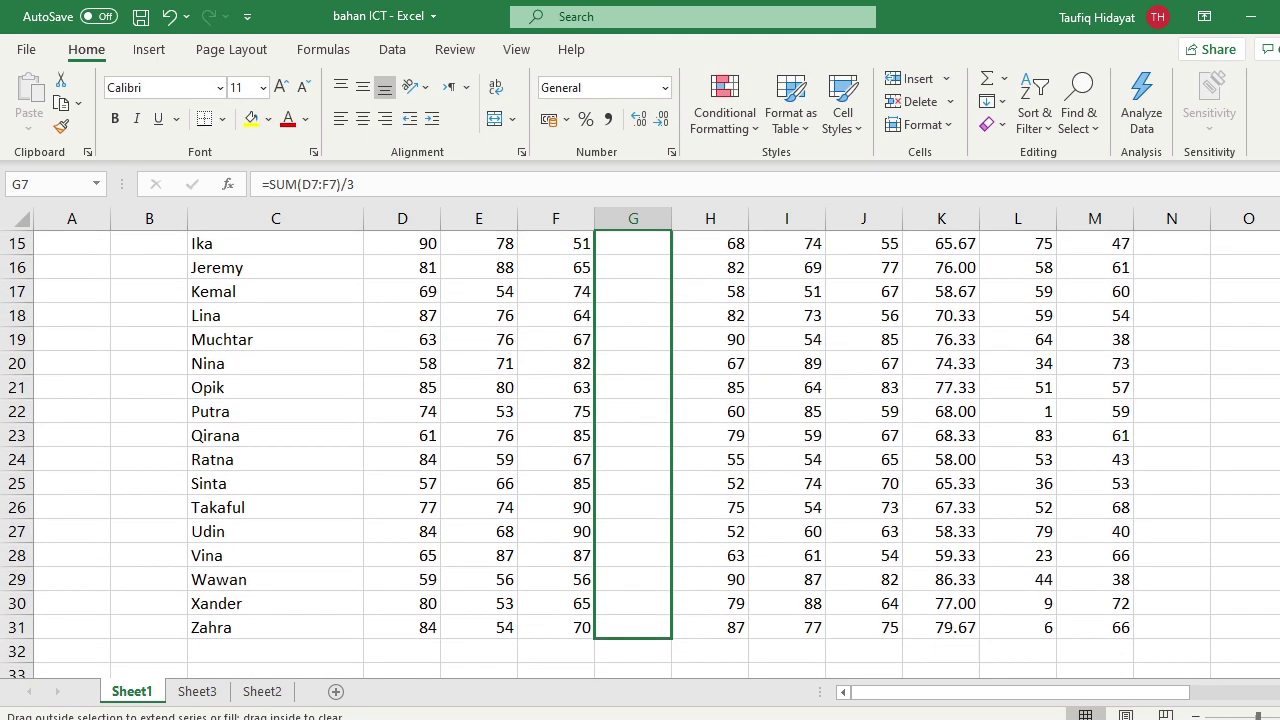
left_click_drag(660, 645, 663, 637)
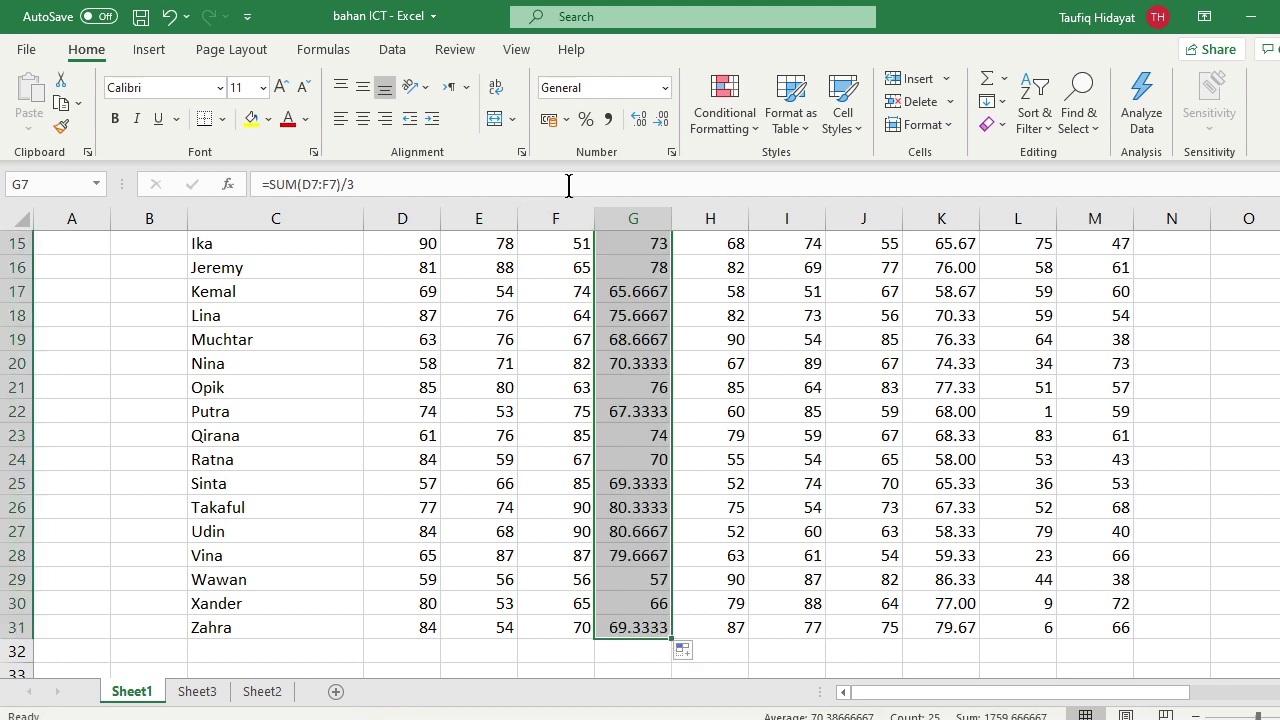
left_click(657, 122)
left_click(657, 122)
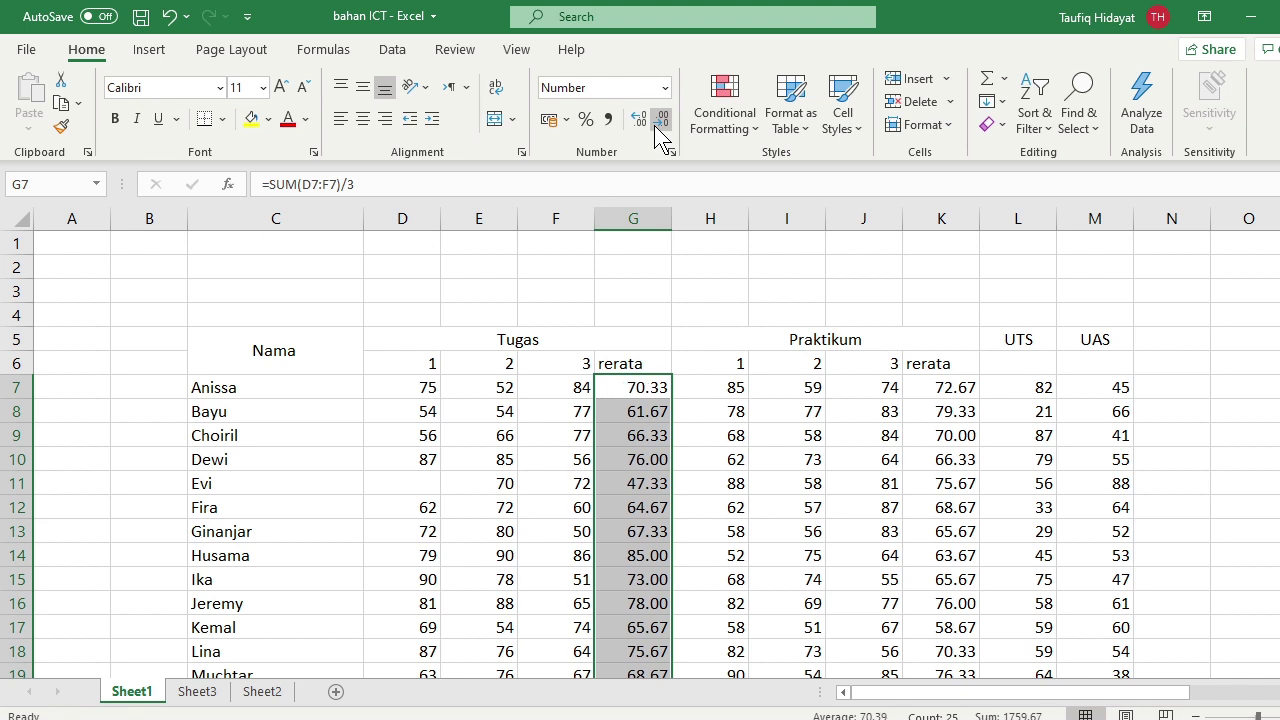
left_click(725, 435)
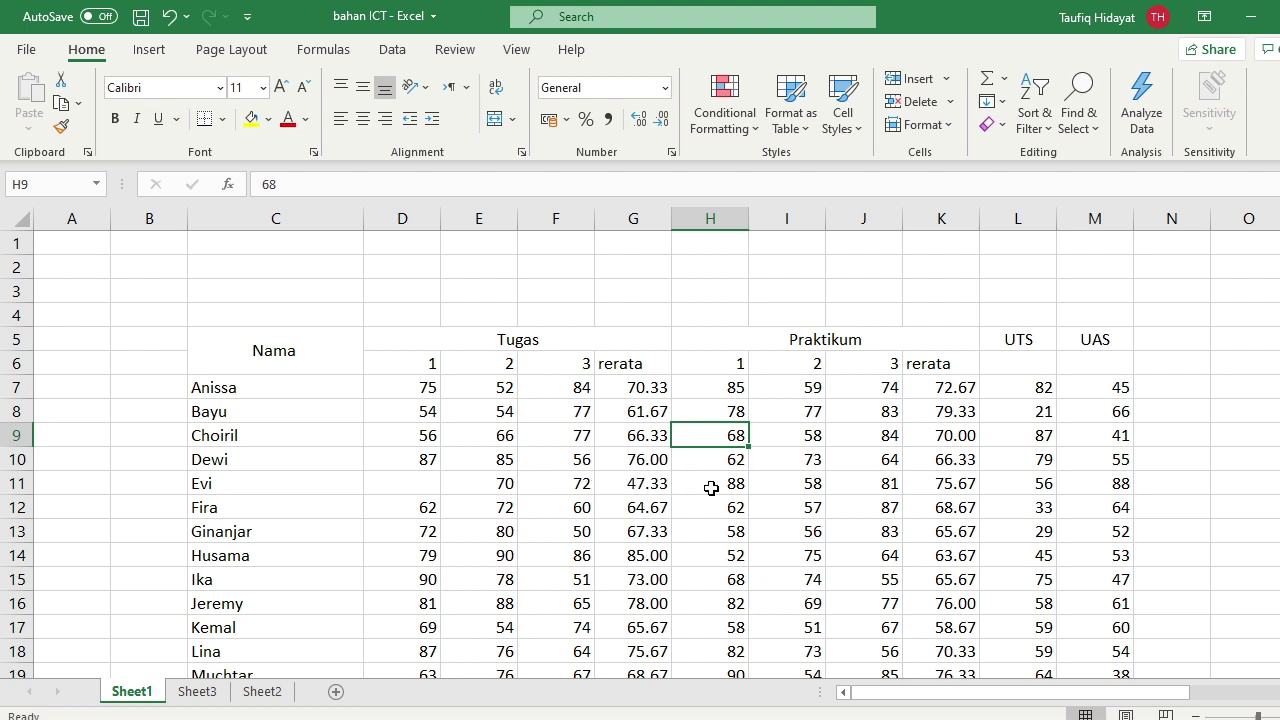
Add the heading 'Nilai Akhir' in N5.
scroll(754, 516, "down", 1)
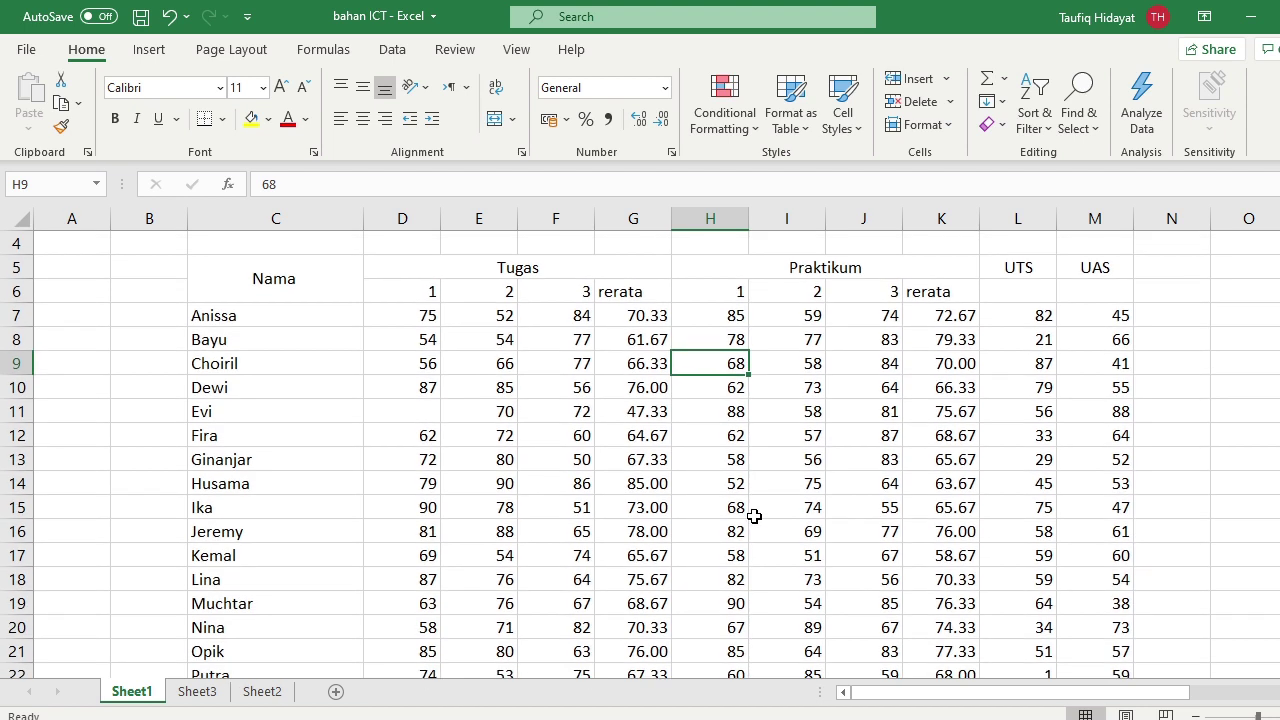
left_click(1175, 262)
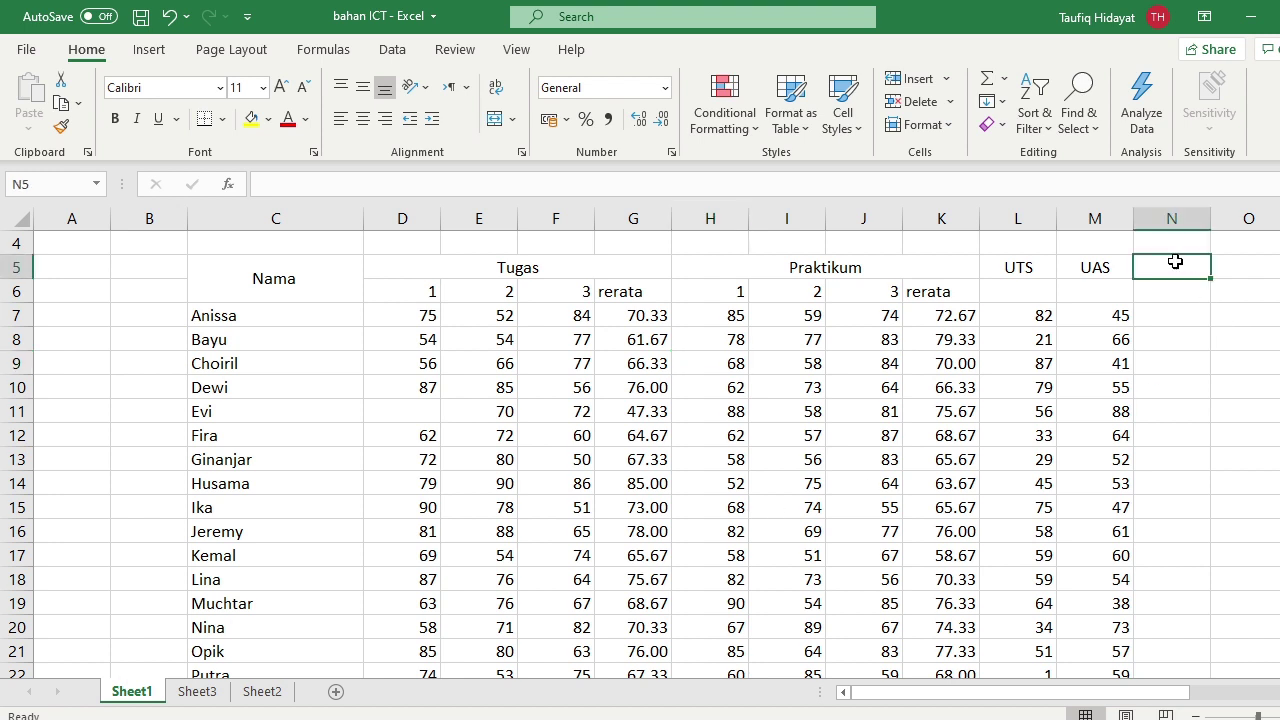
type("Nilai")
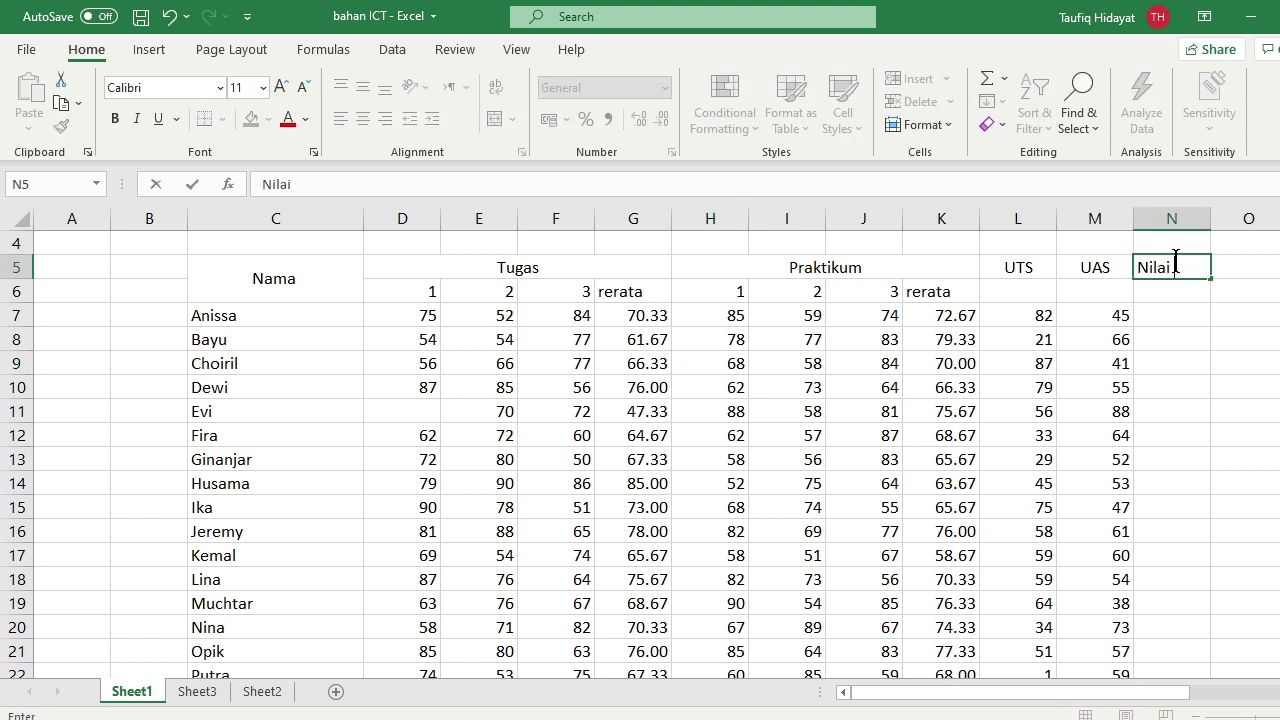
type(" Akhir")
Enter weights 30% in G4, 30% in K4, 15% in L4 and 25% in M4.
left_click(639, 238)
type("30")
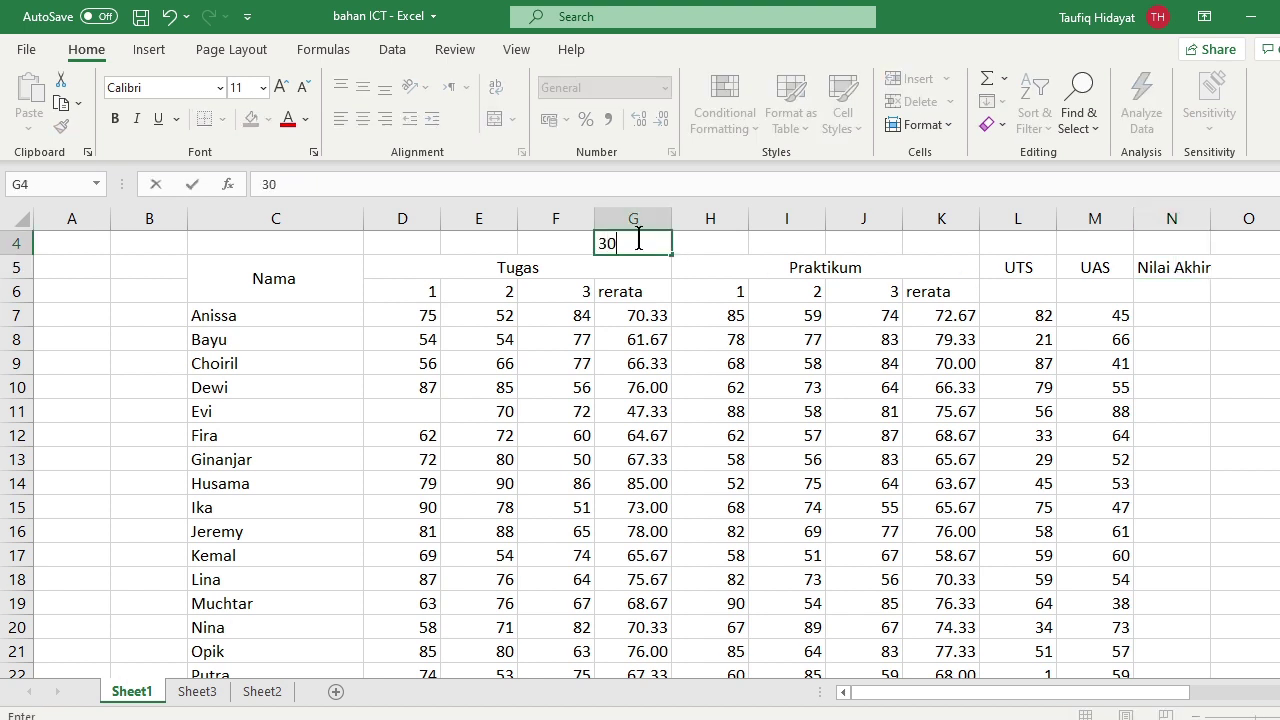
type("%")
left_click(922, 241)
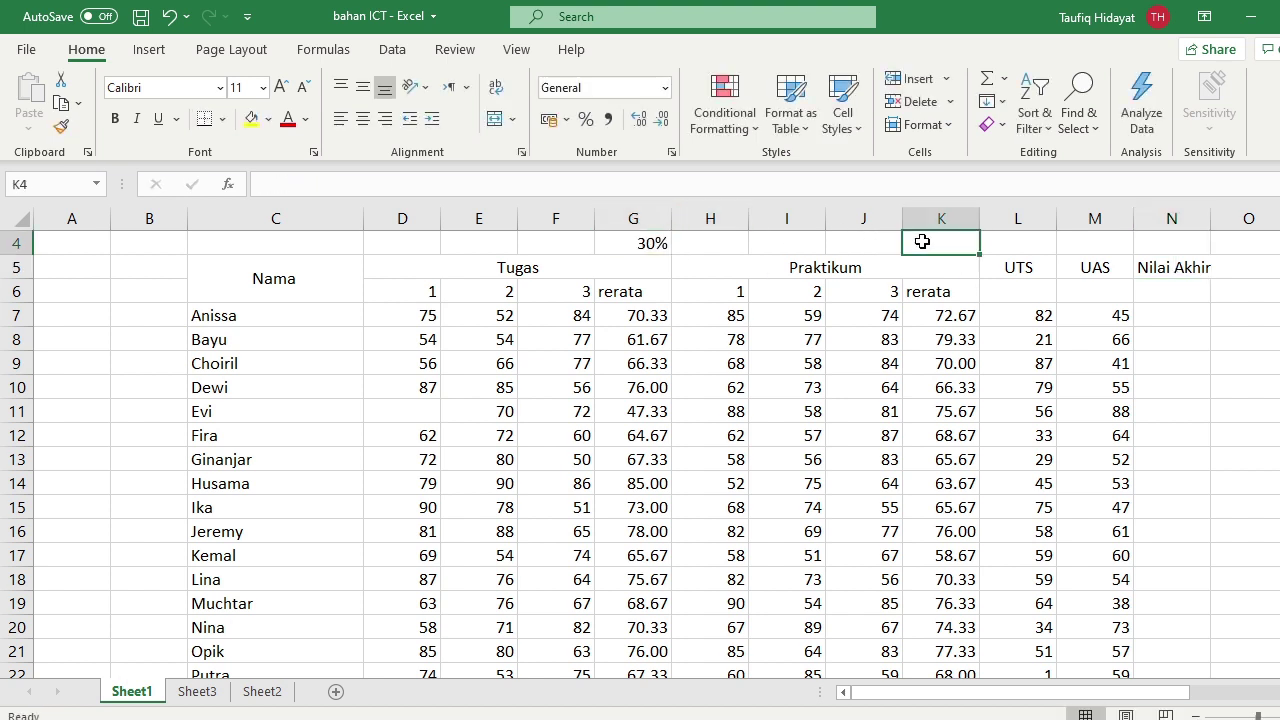
type("30")
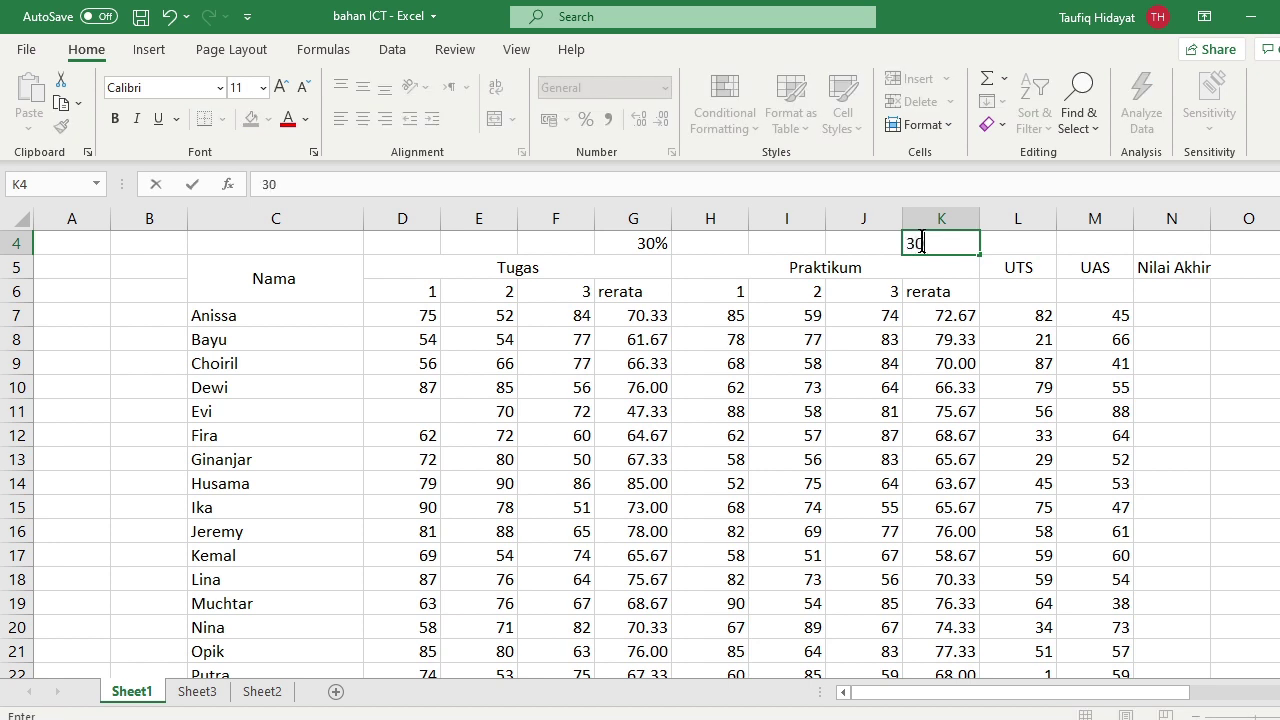
type("%")
left_click(1016, 246)
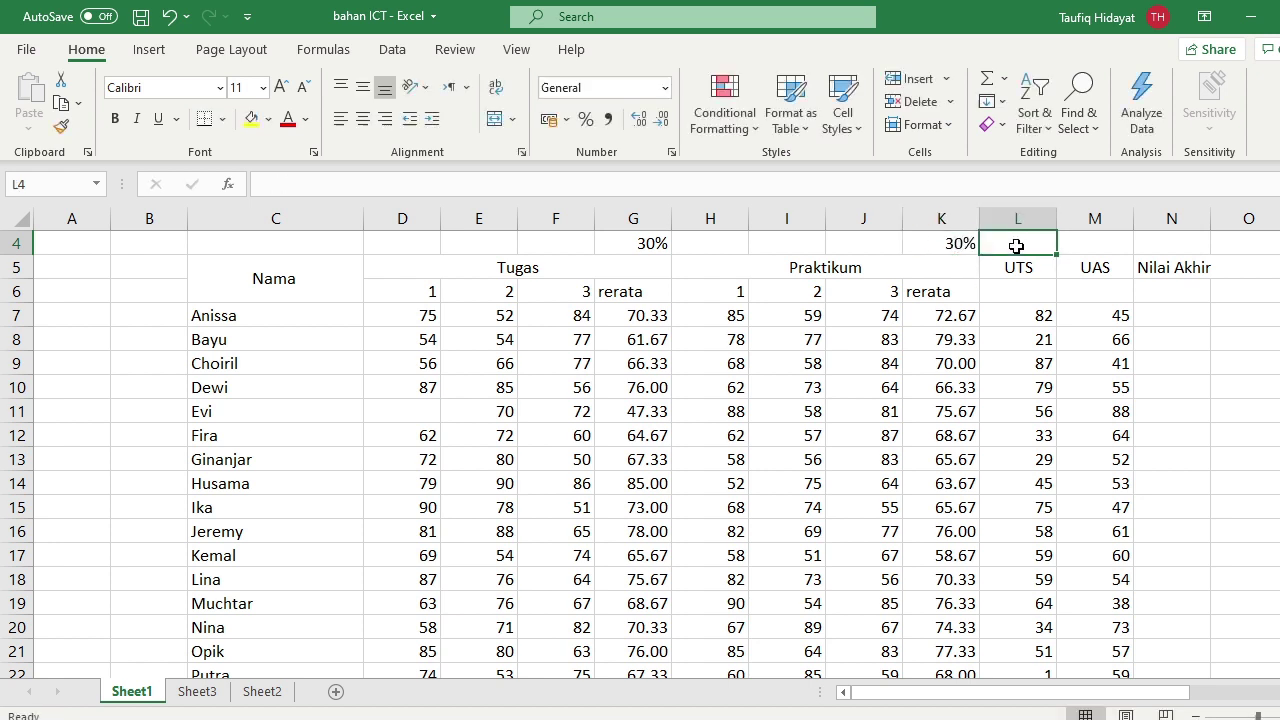
type("15%")
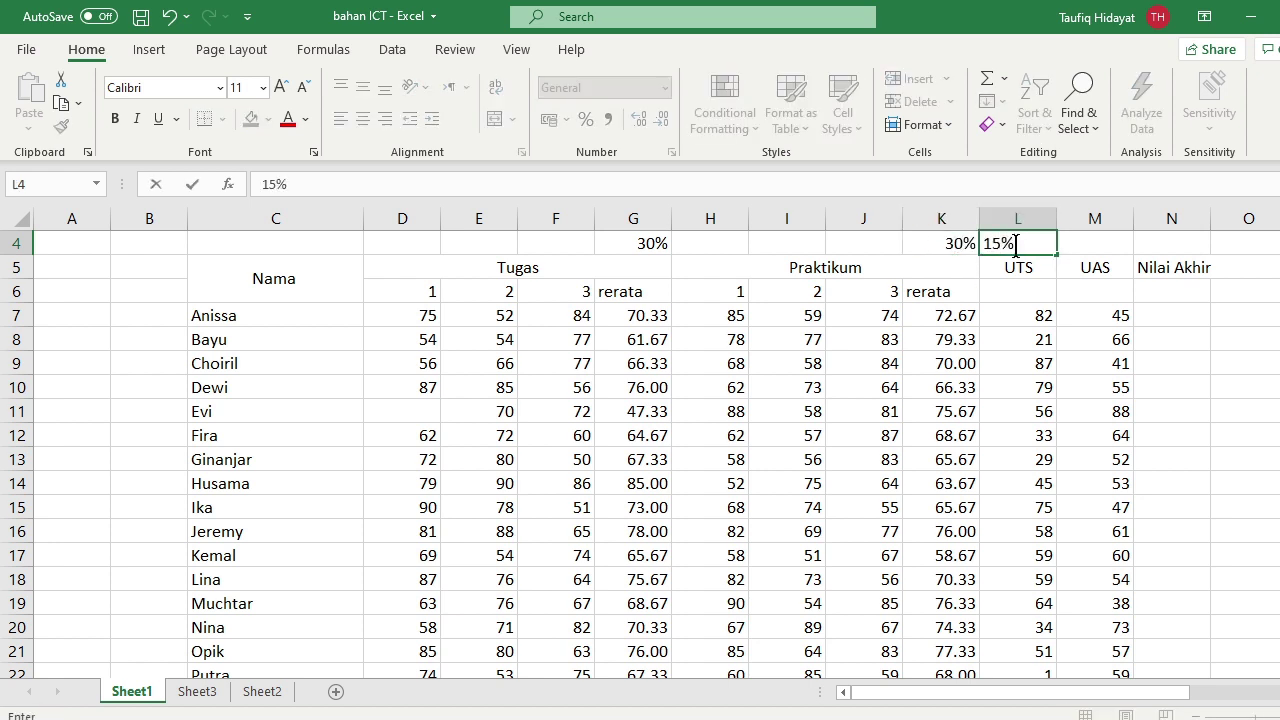
left_click(1101, 247)
type("2")
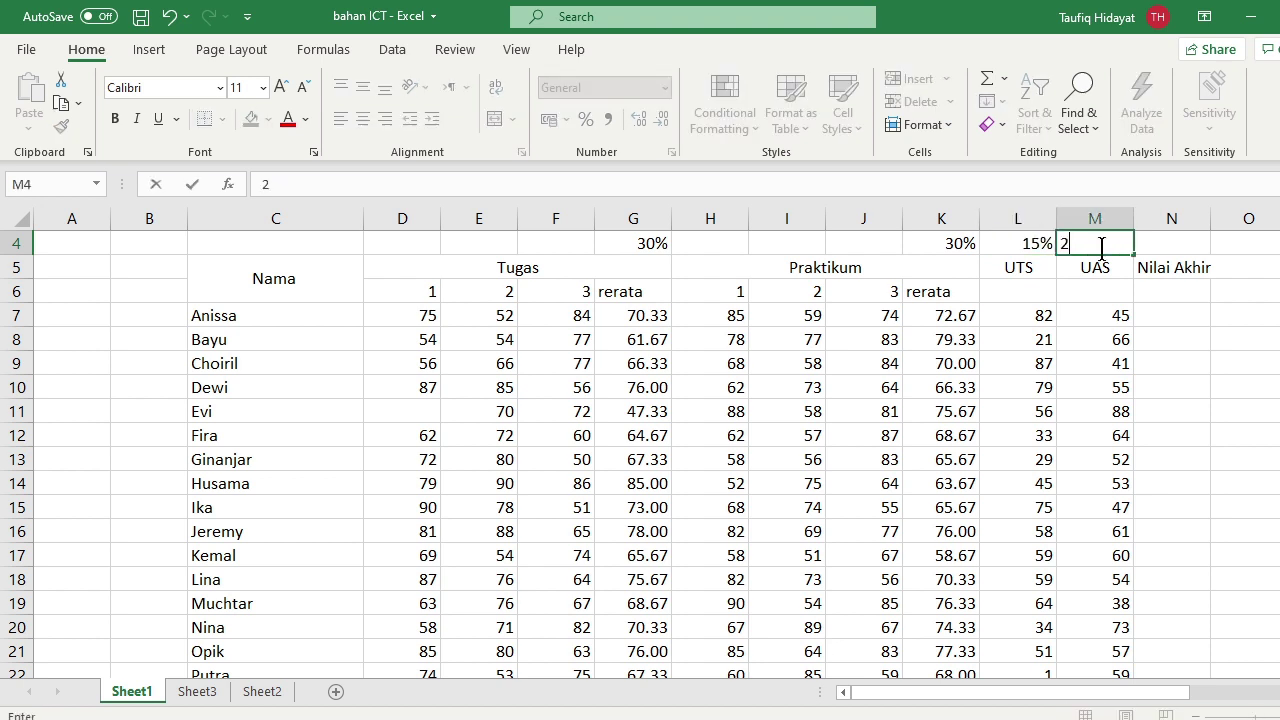
type("5%")
Enter =(0.3*G7)+(0.3*K7)+(0.15*L7)+(0.25*M7) in N7, giving a final grade of 66.45.
left_click(1174, 318)
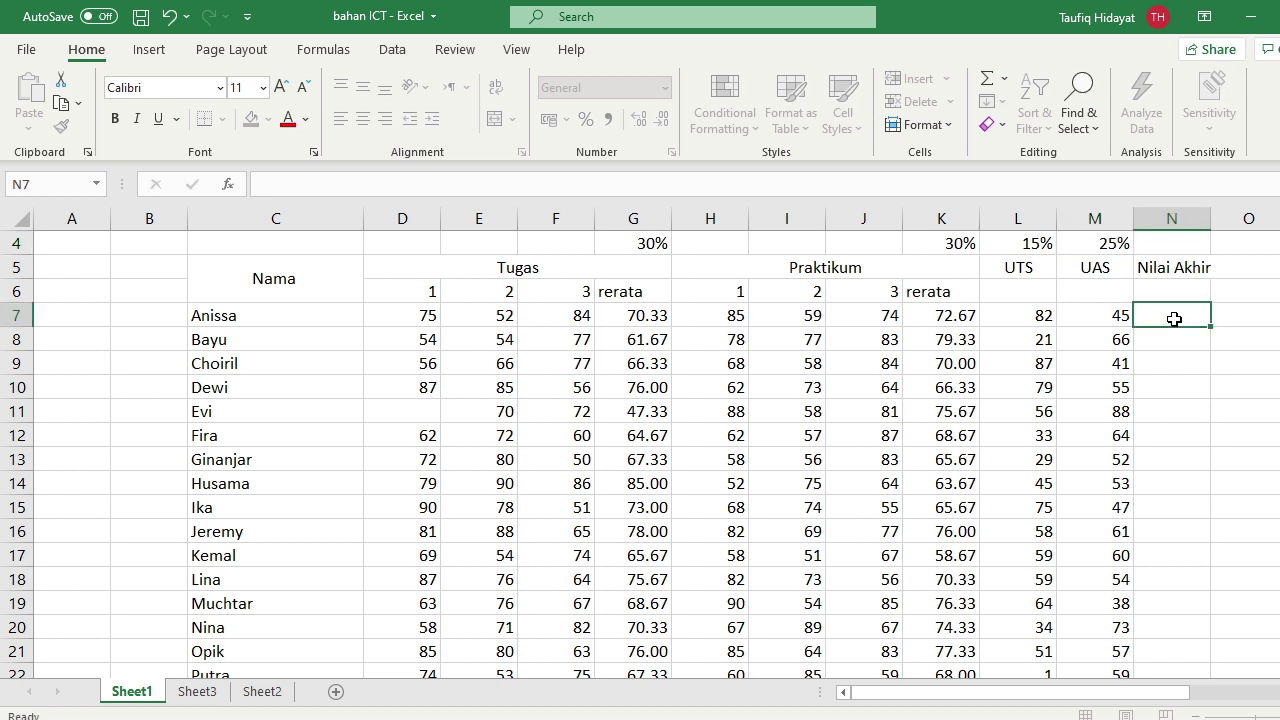
type("=")
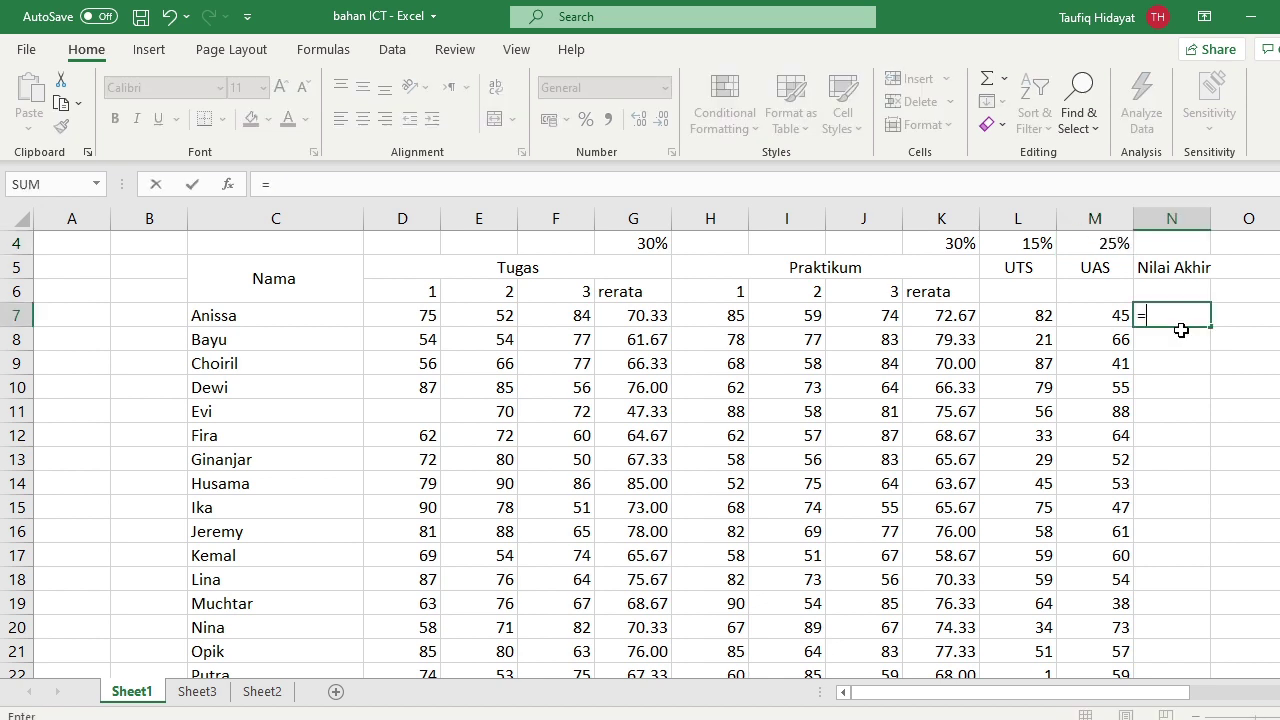
type("(")
type("0.3")
type("*")
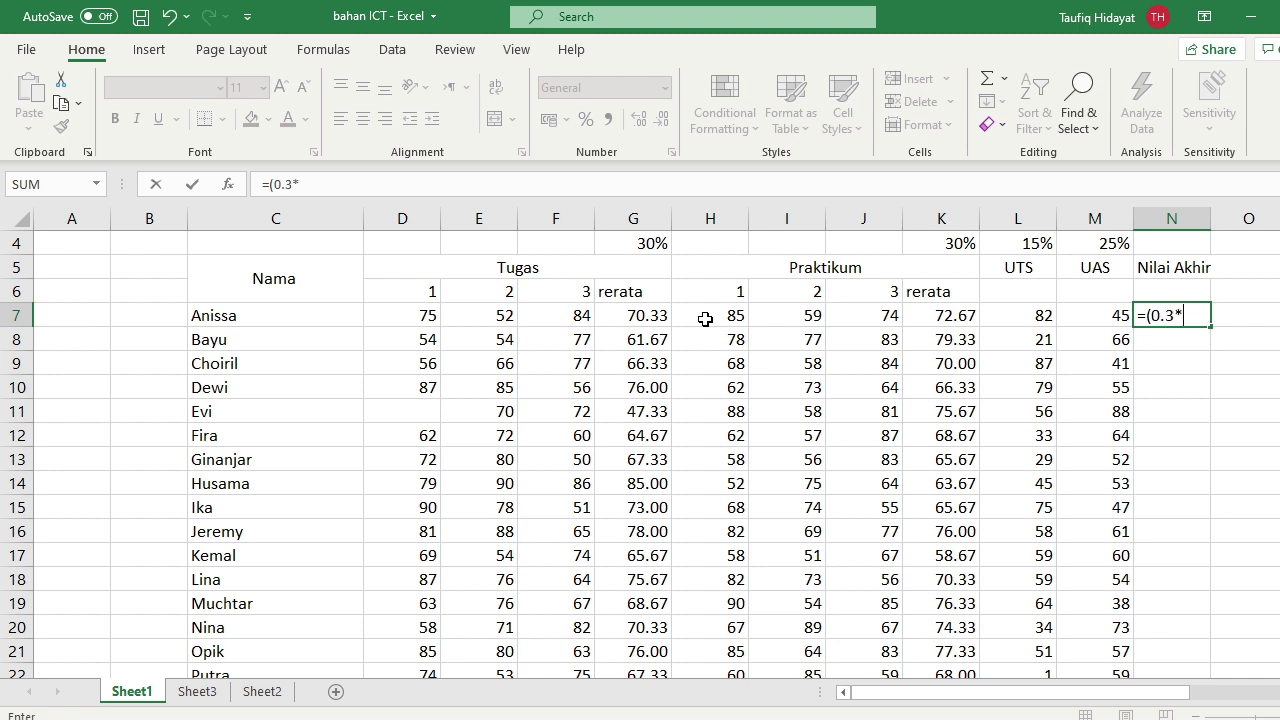
left_click(634, 313)
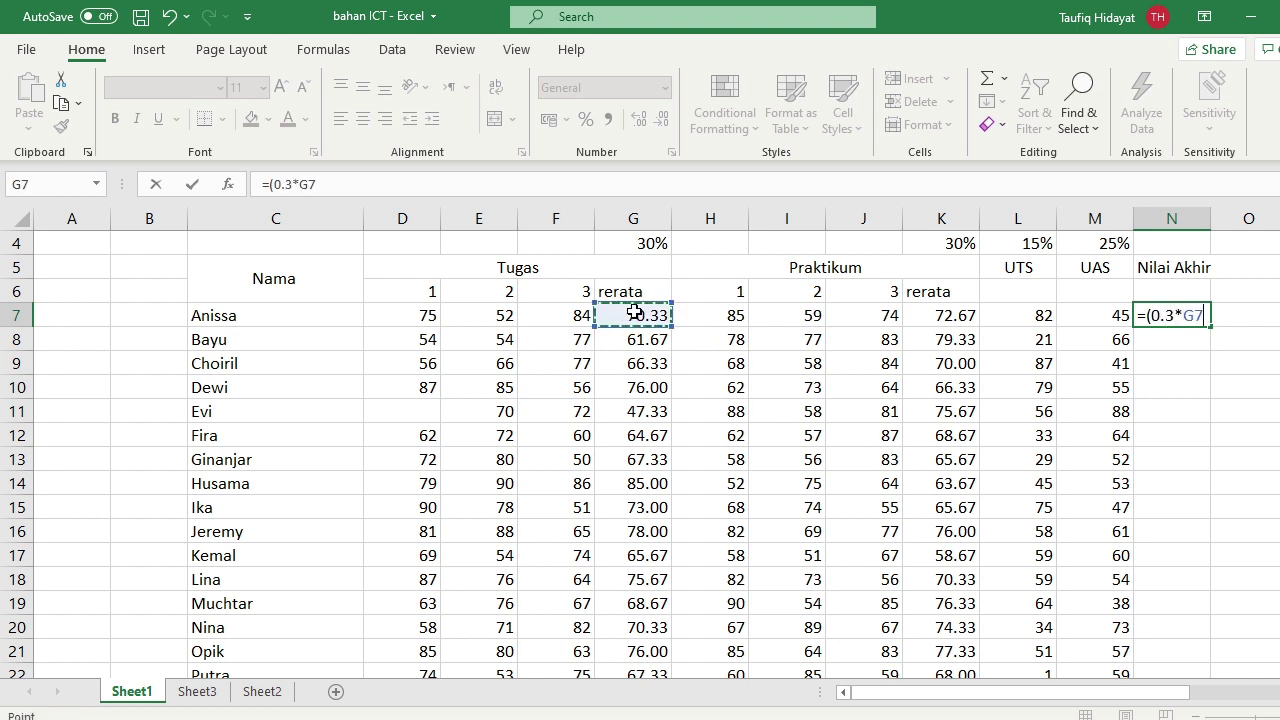
type(")")
type("+(")
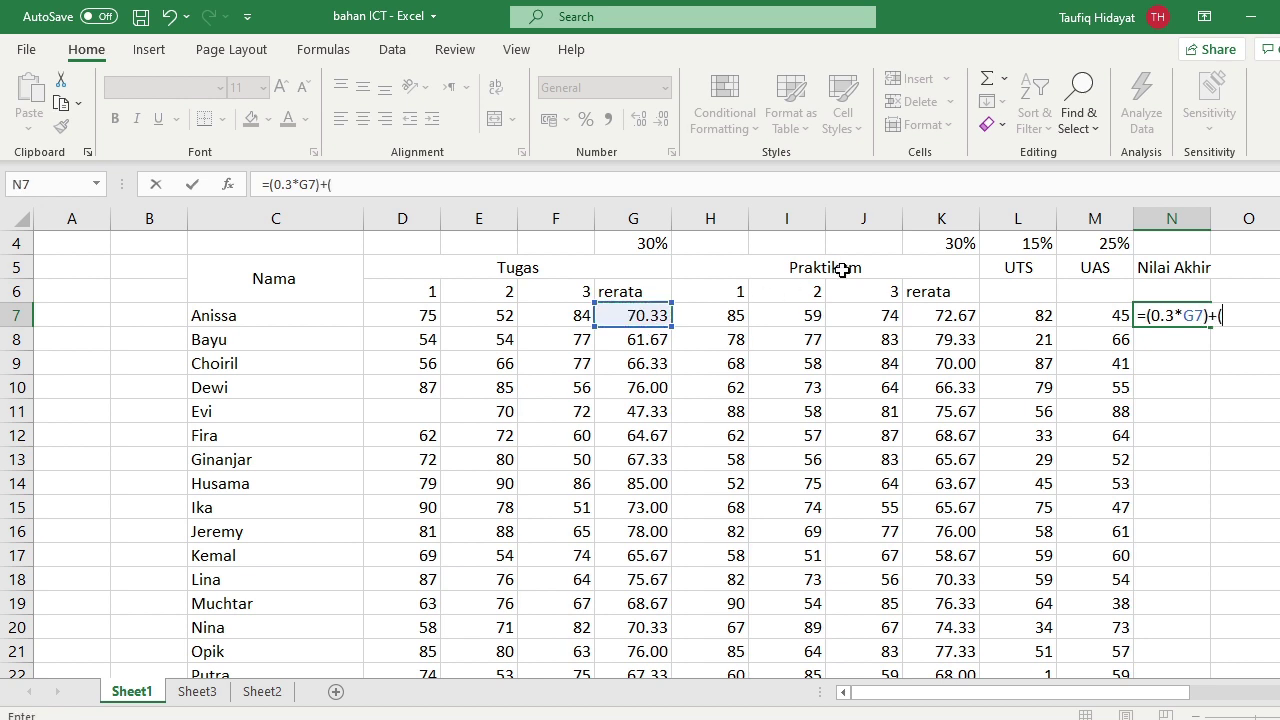
type("0.3")
type("*")
left_click(948, 316)
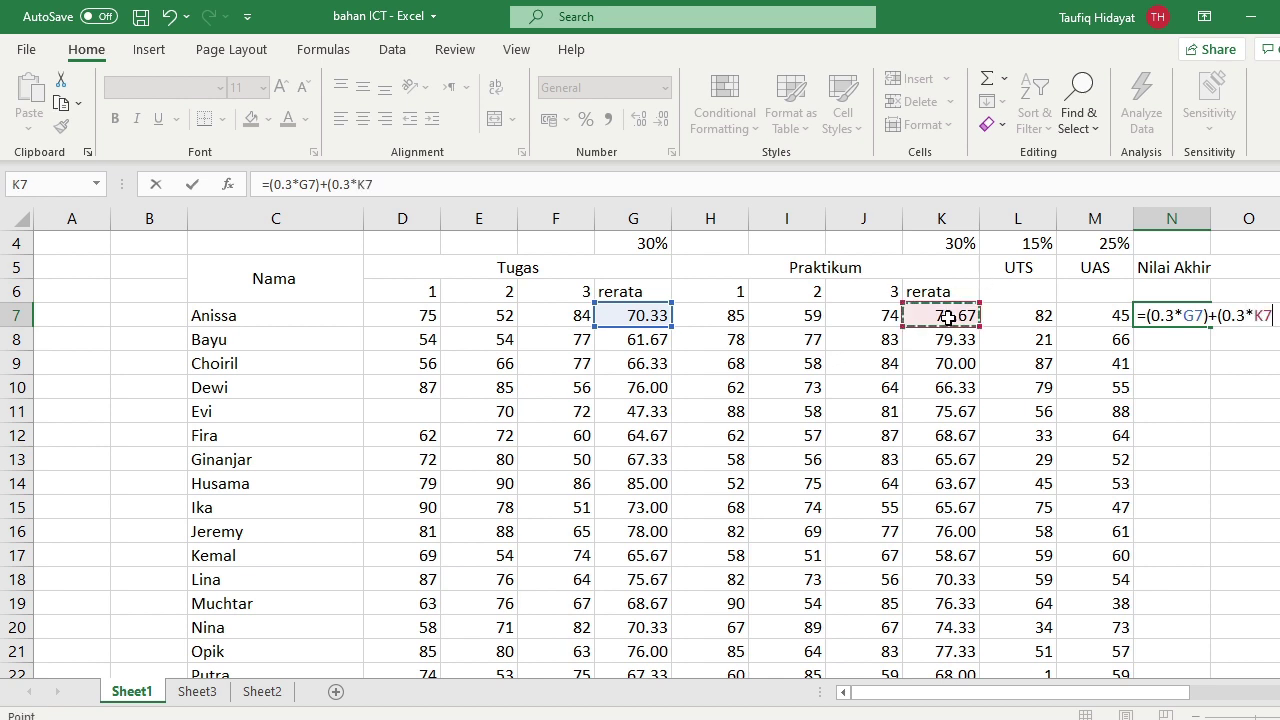
type(")+(")
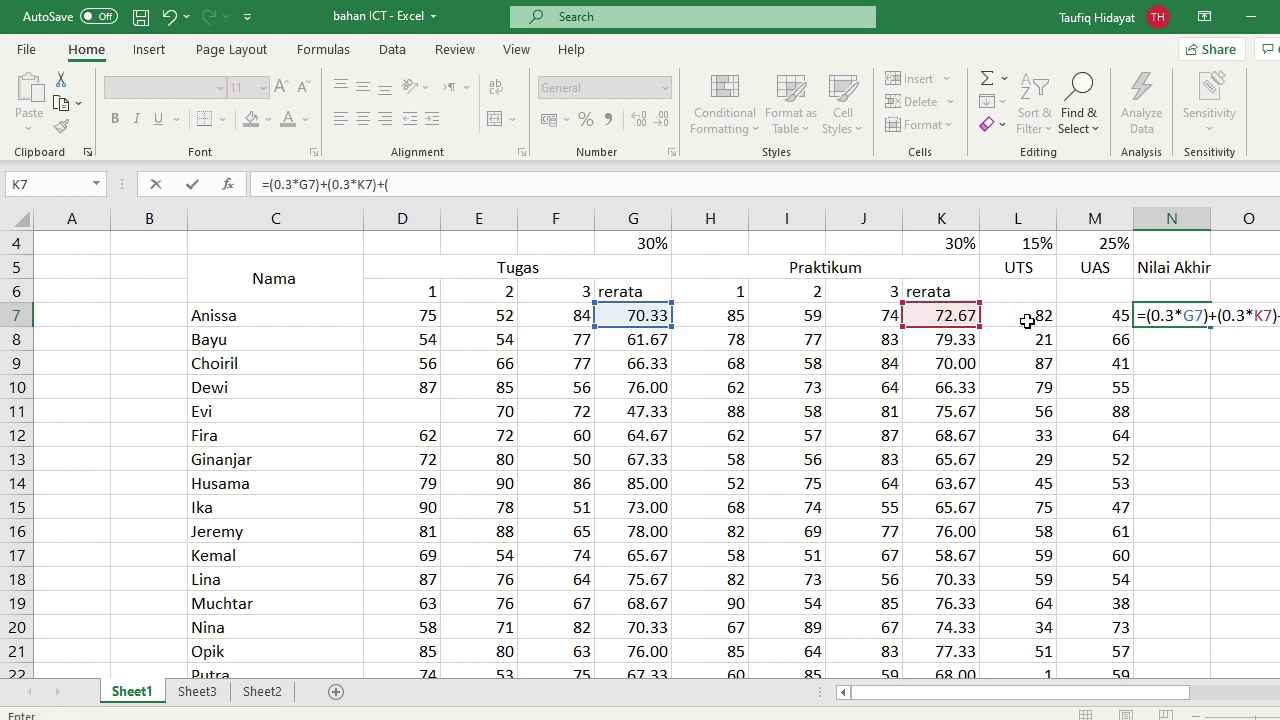
type("0.15*")
left_click(1030, 316)
type(")")
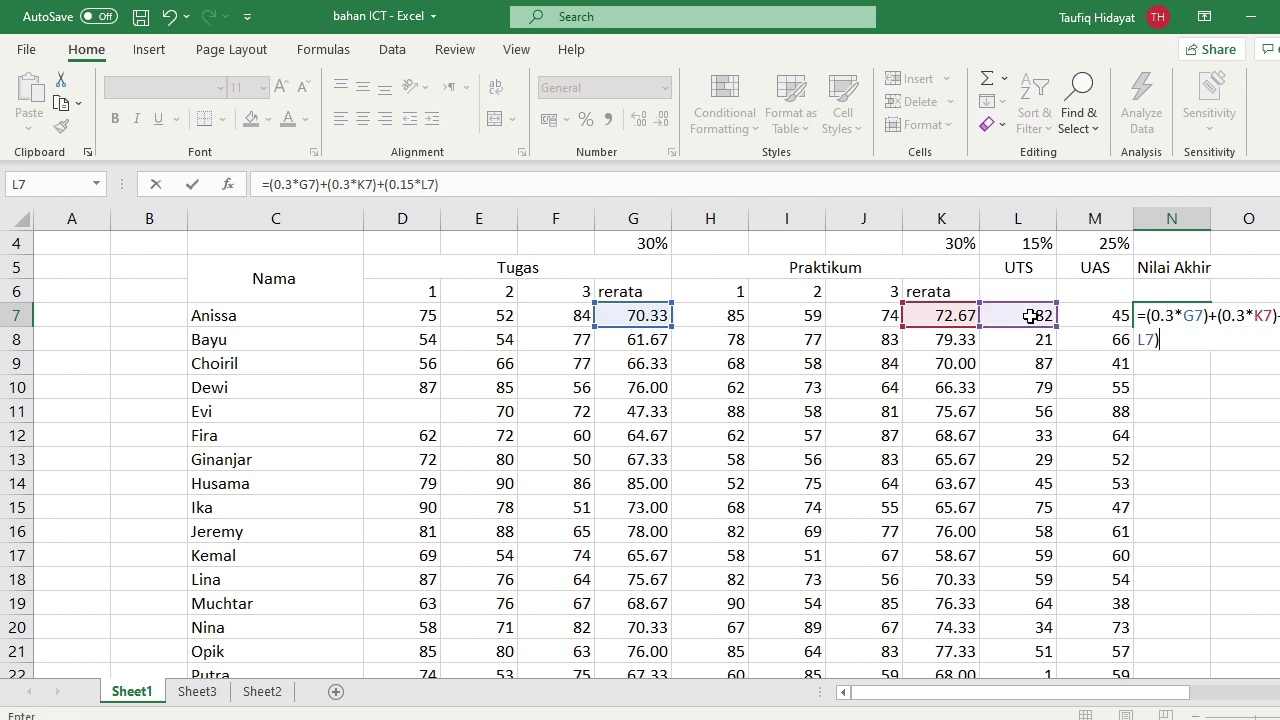
type("+(")
type("0.25")
type("*")
left_click(1092, 317)
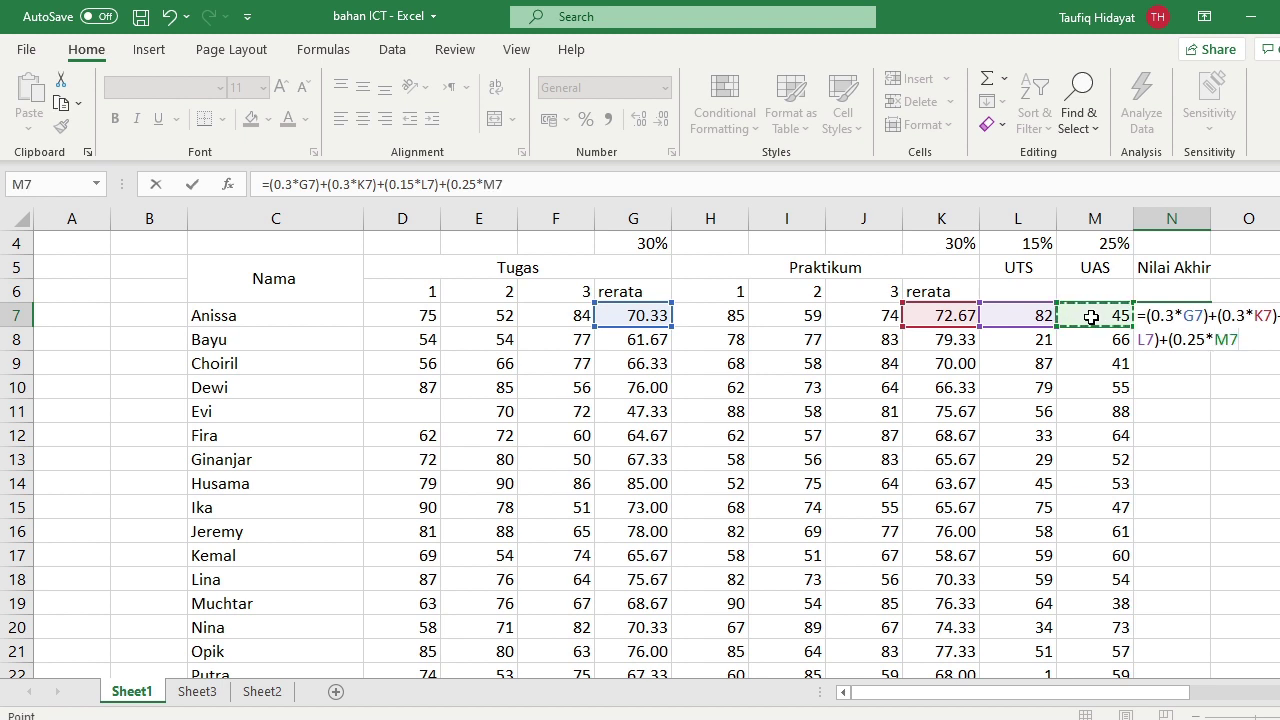
type(")")
key("Return")
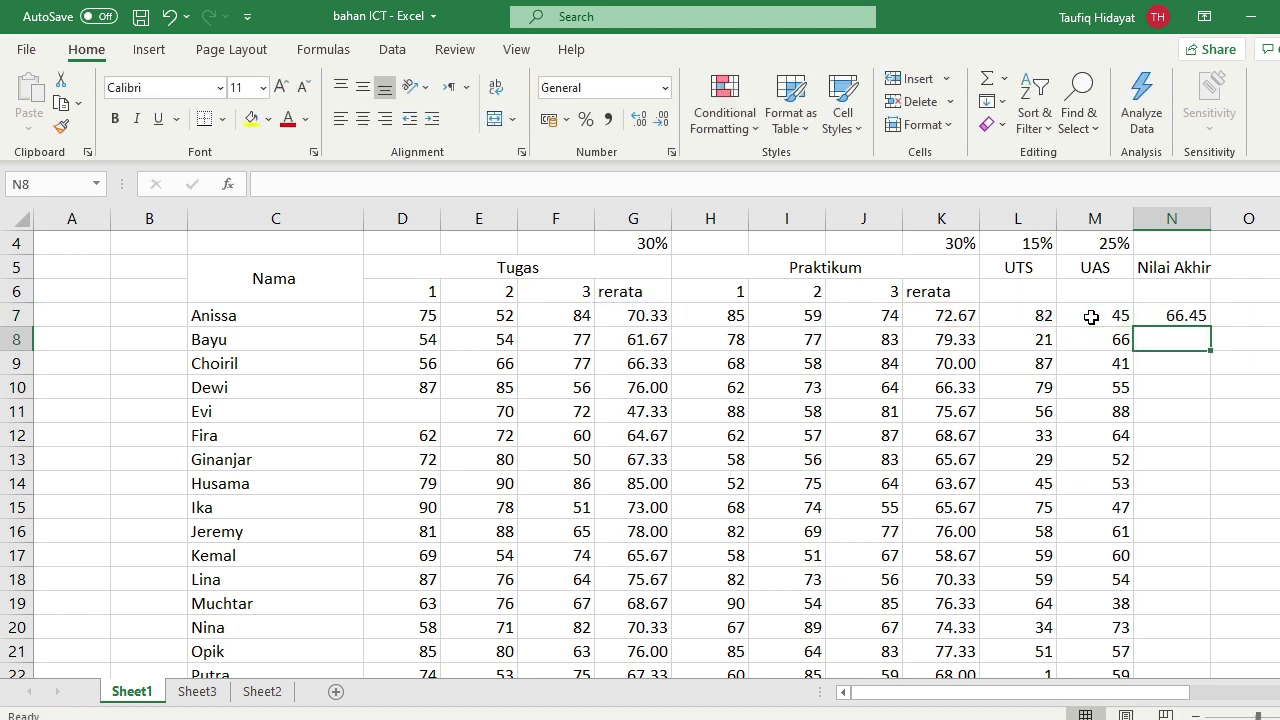
Copy the N7 final-grade formula down to N31.
left_click(1184, 313)
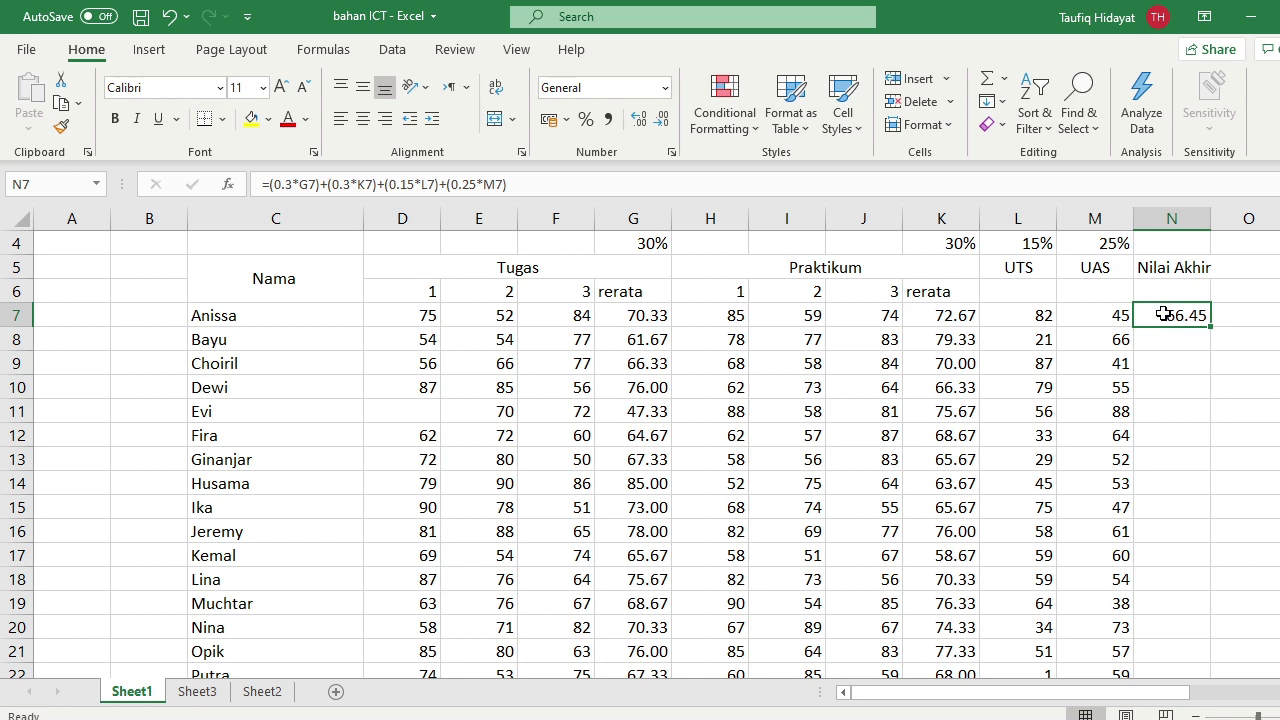
left_click_drag(1215, 326, 1200, 670)
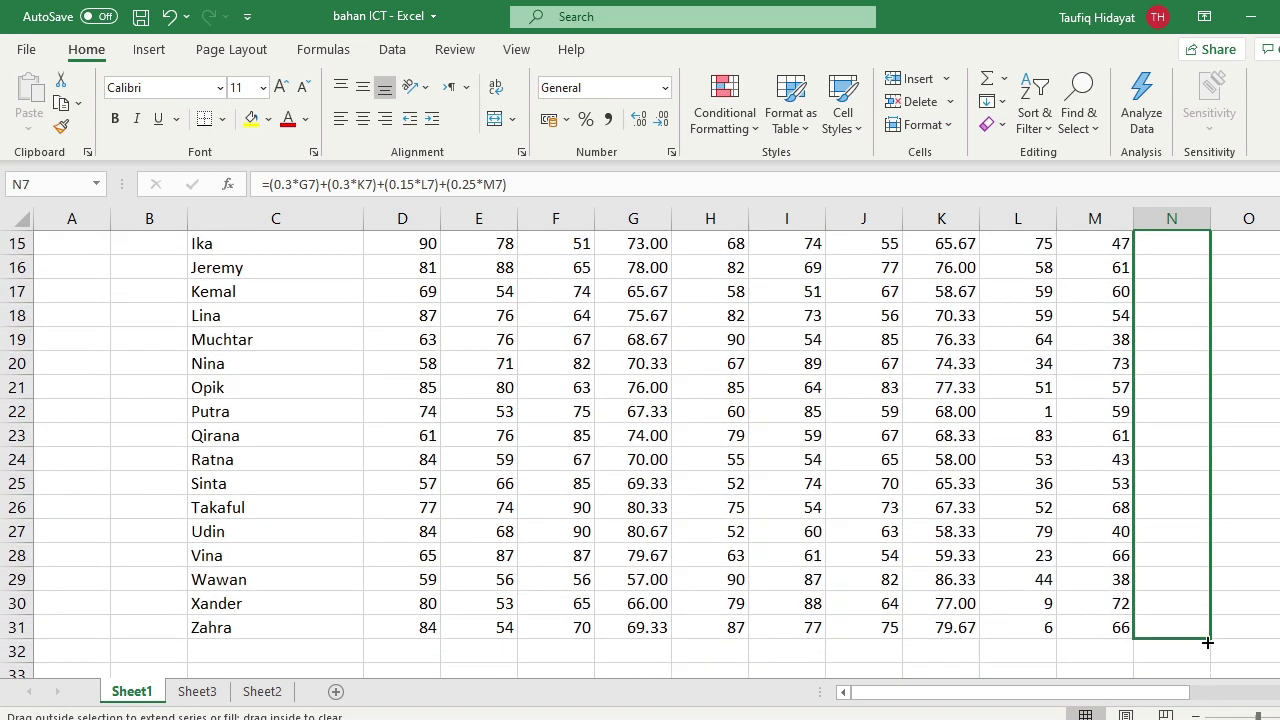
left_click_drag(1200, 668, 1205, 642)
scroll(1200, 636, "up", 3)
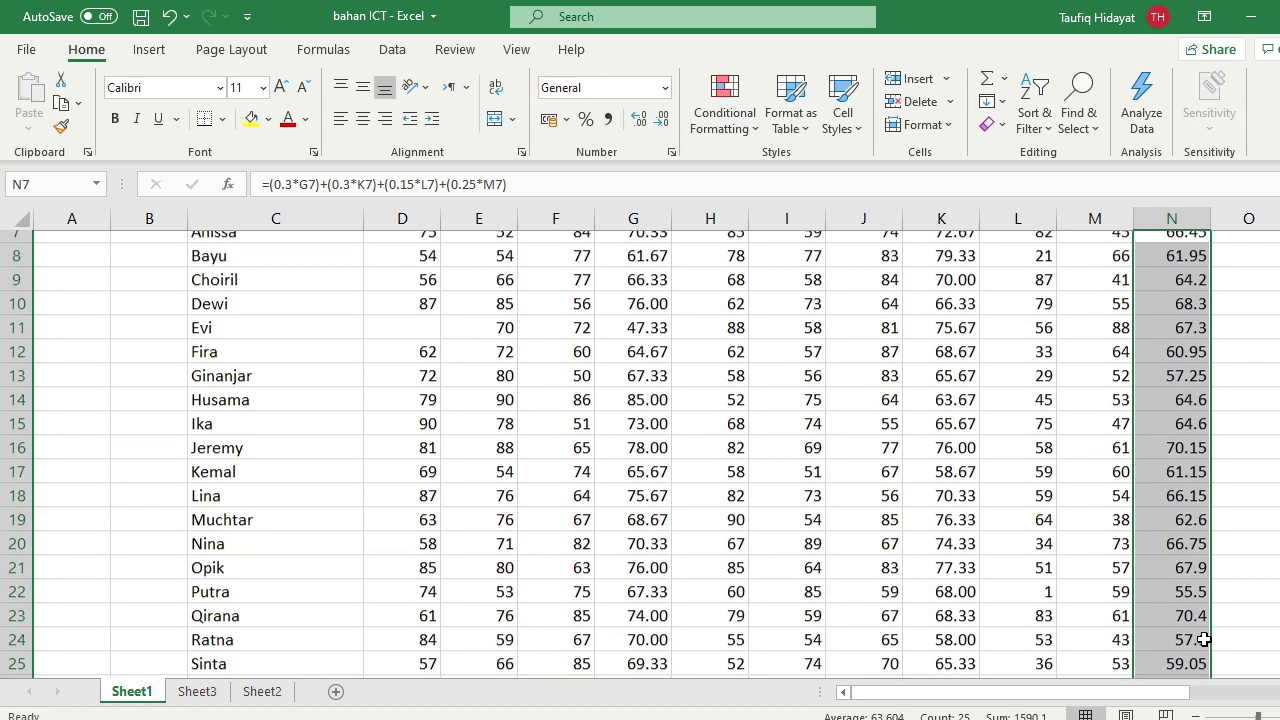
scroll(1200, 636, "up", 2)
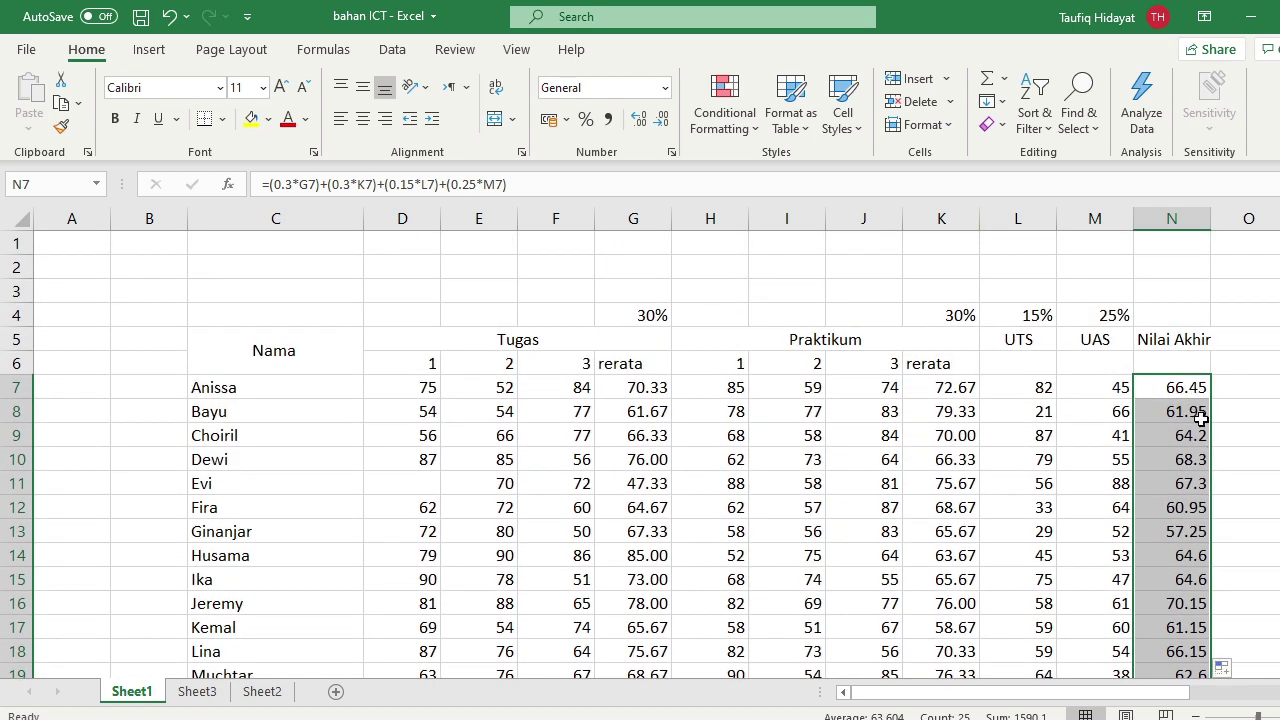
scroll(1200, 420, "down", 4)
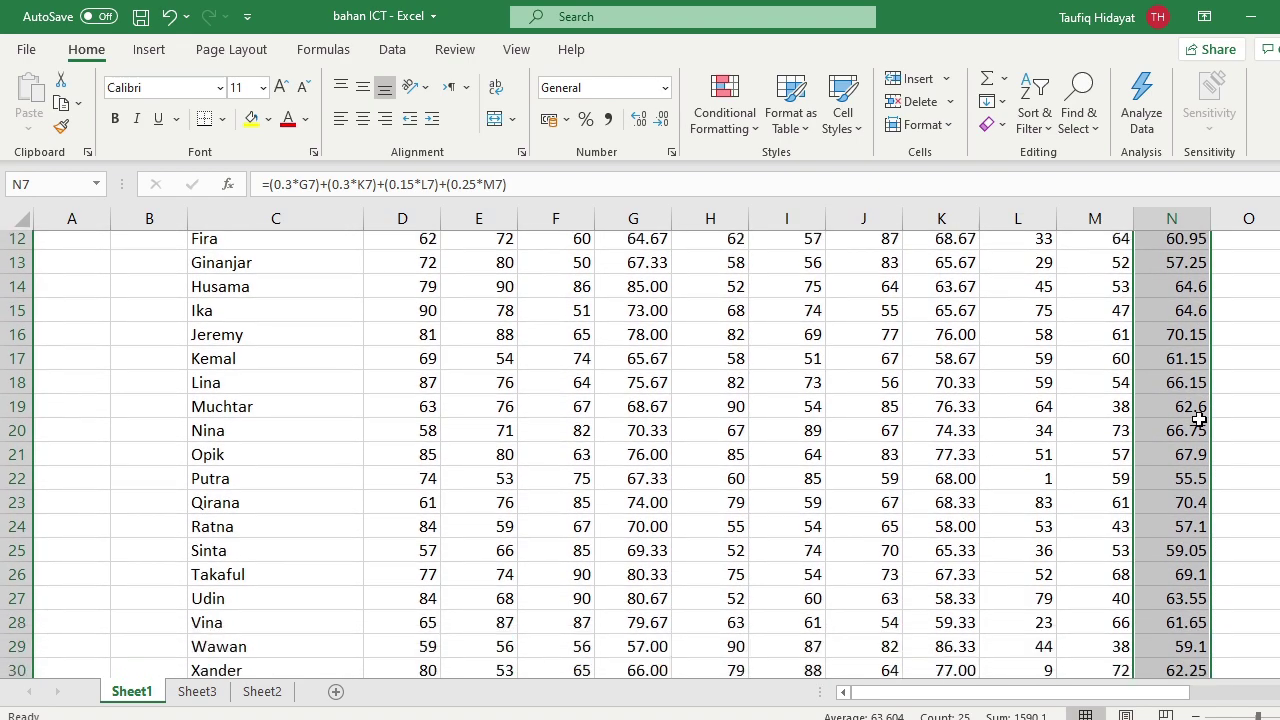
scroll(1199, 418, "down", 2)
scroll(1189, 563, "up", 3)
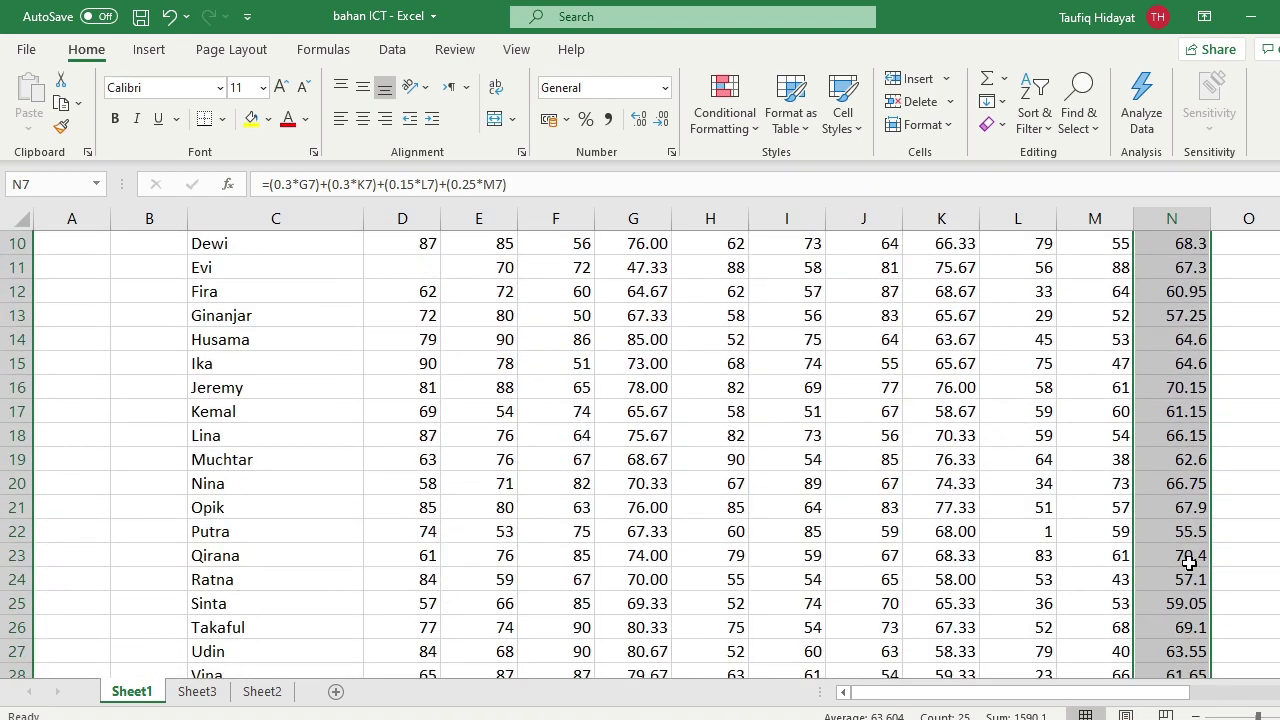
scroll(1189, 563, "up", 3)
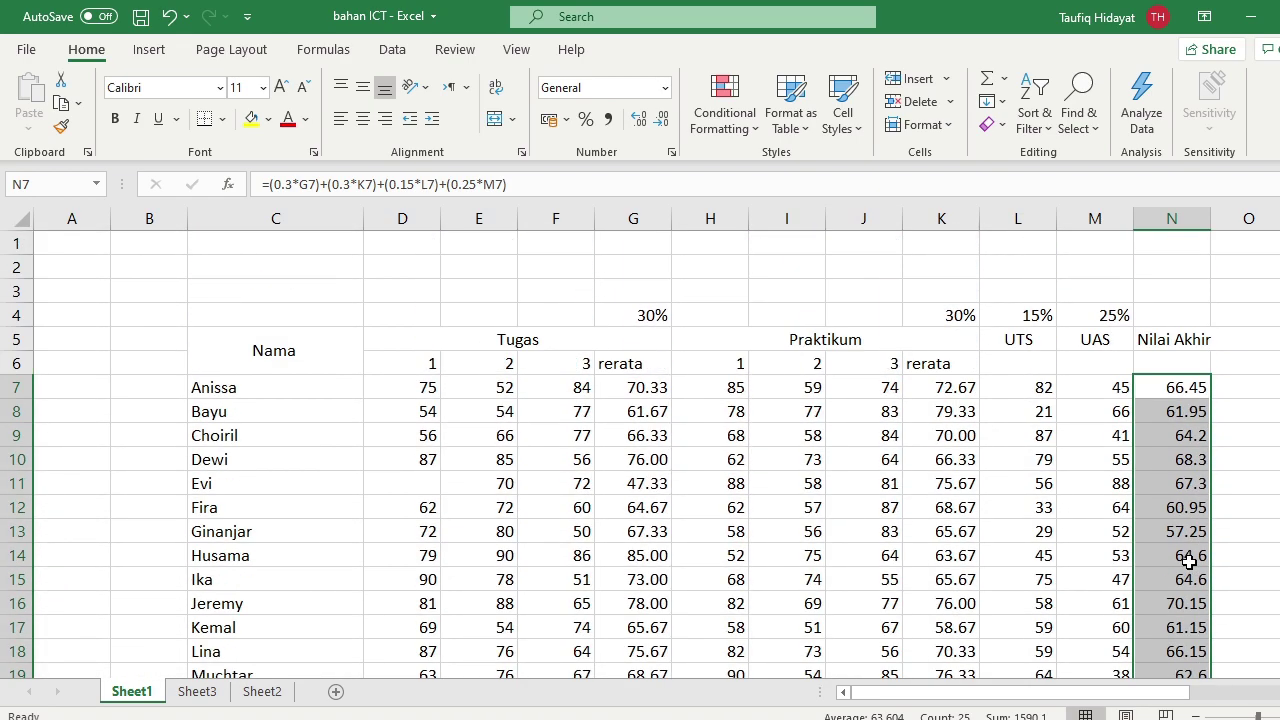
Show the Nilai Akhir scores with two decimals (e.g. 61.95, 64.20).
left_click(657, 127)
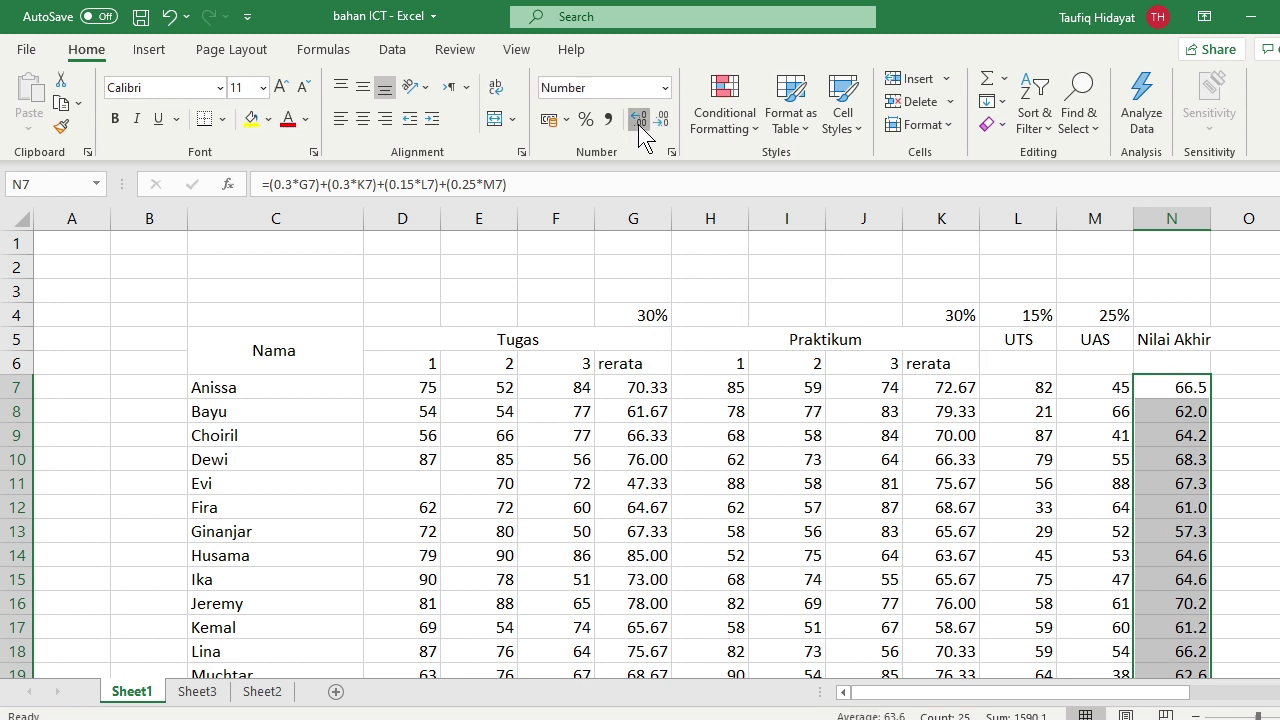
left_click(639, 119)
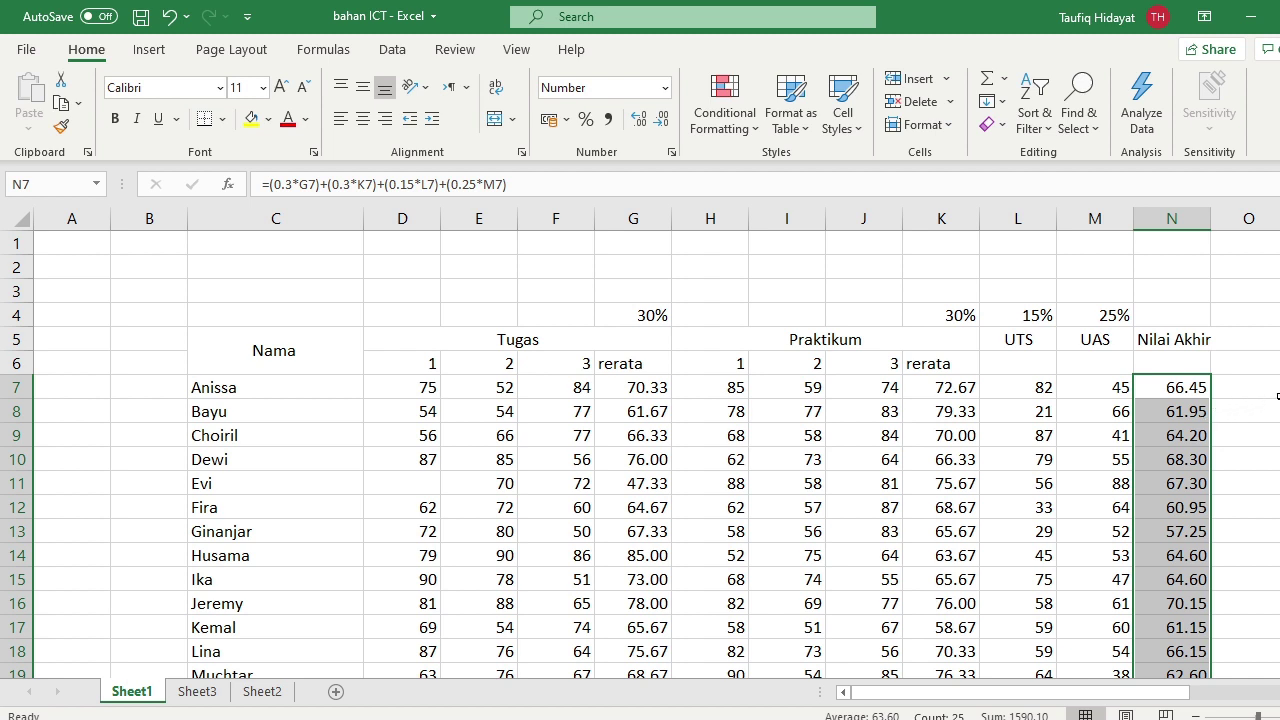
key("Right")
key("Right")
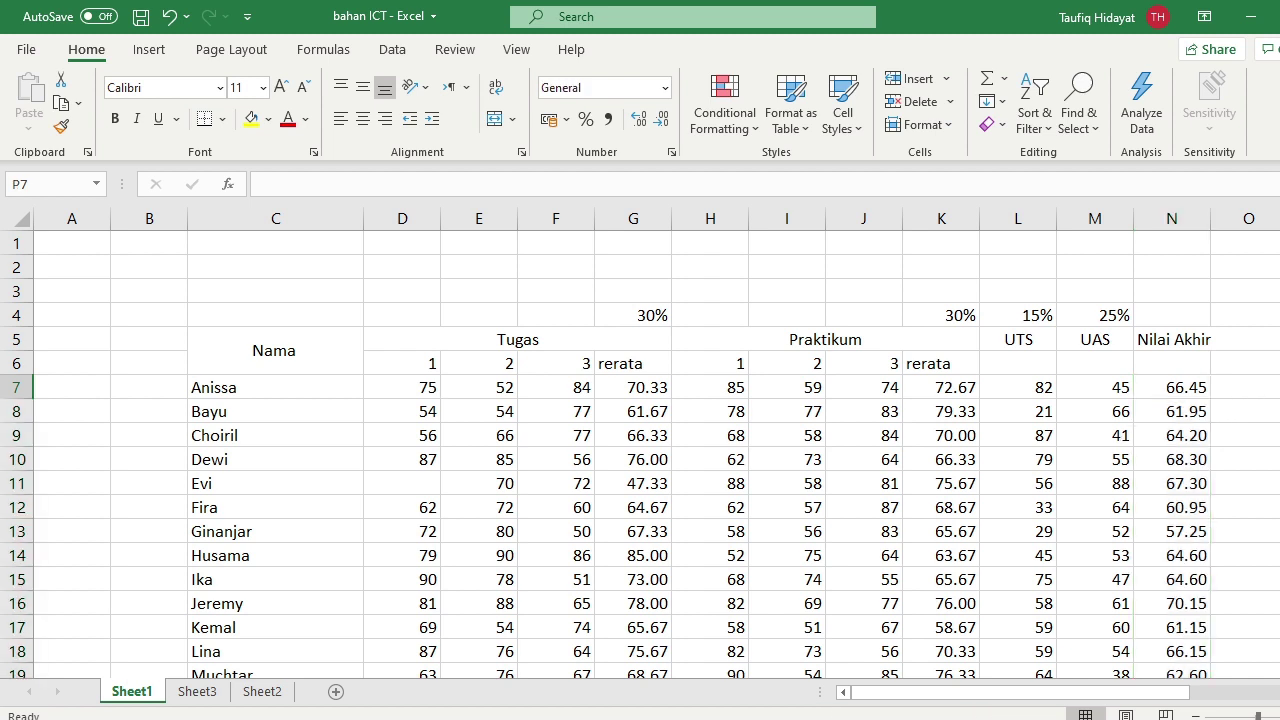
Type the heading 'Nilai Huruf' in O5 beside Nilai Akhir.
key("Right")
key("Right")
key("Right")
key("Left")
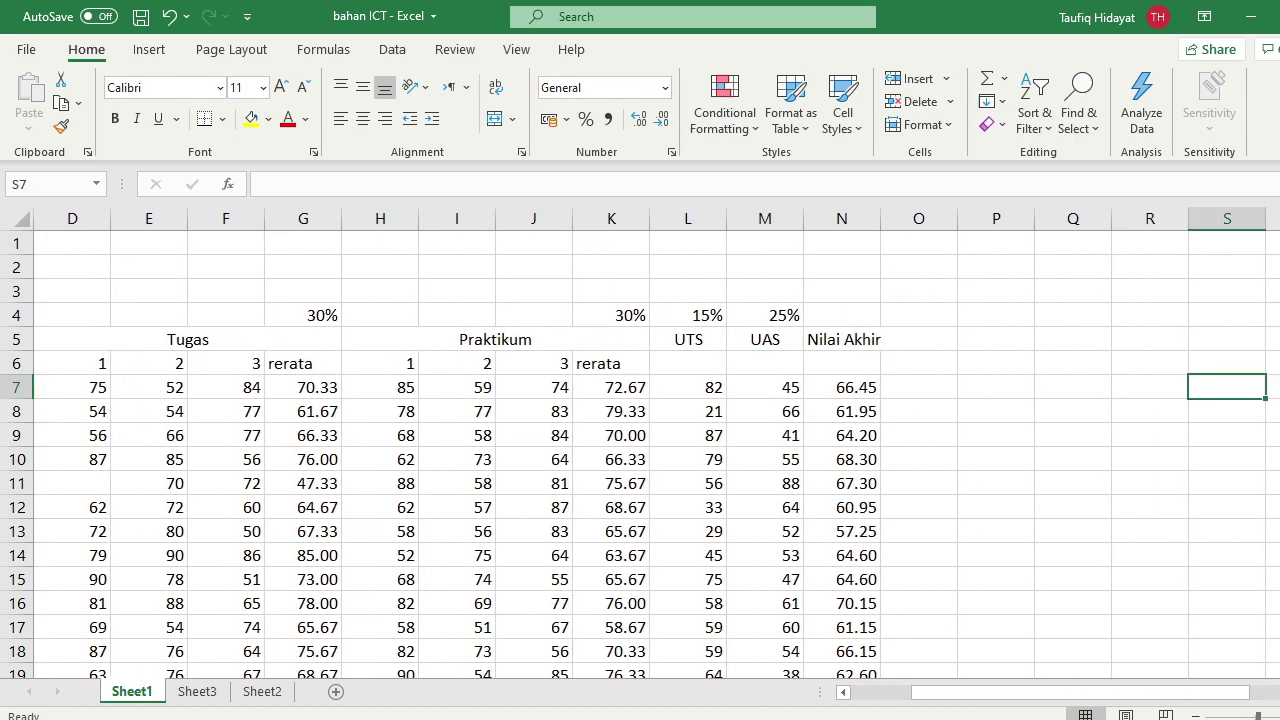
key("Left")
key("Left")
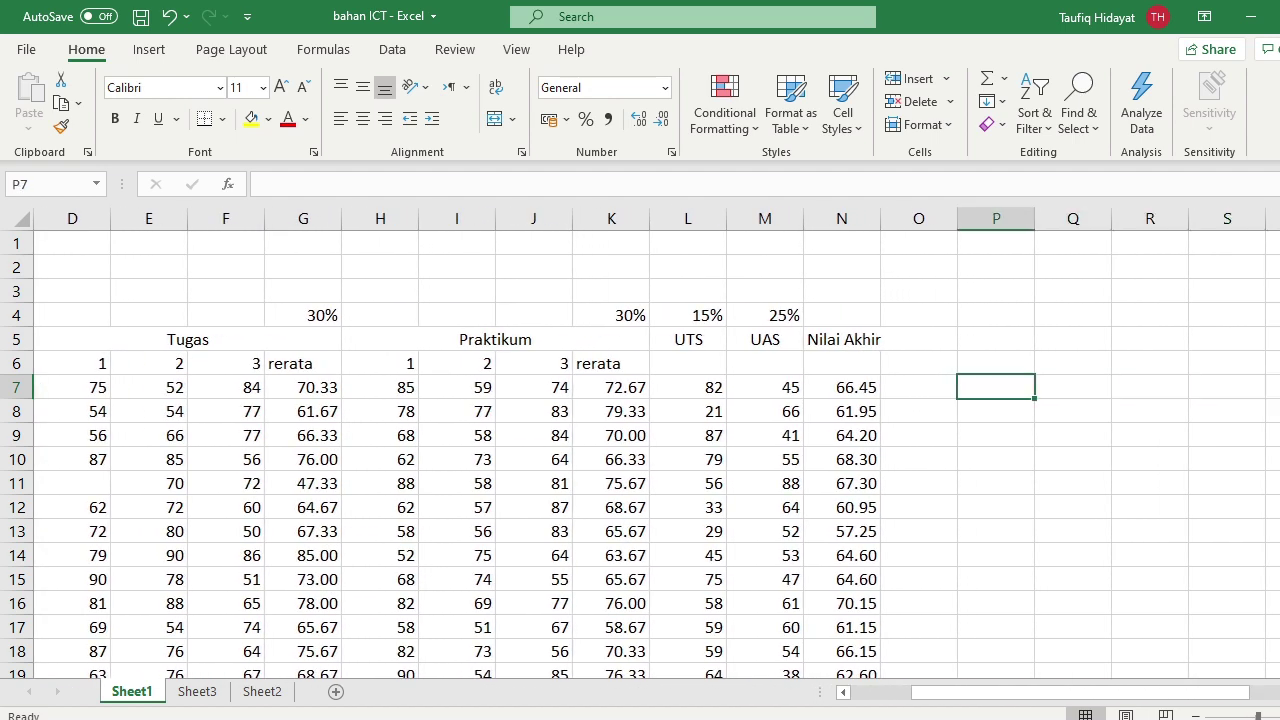
key("Right")
key("Right")
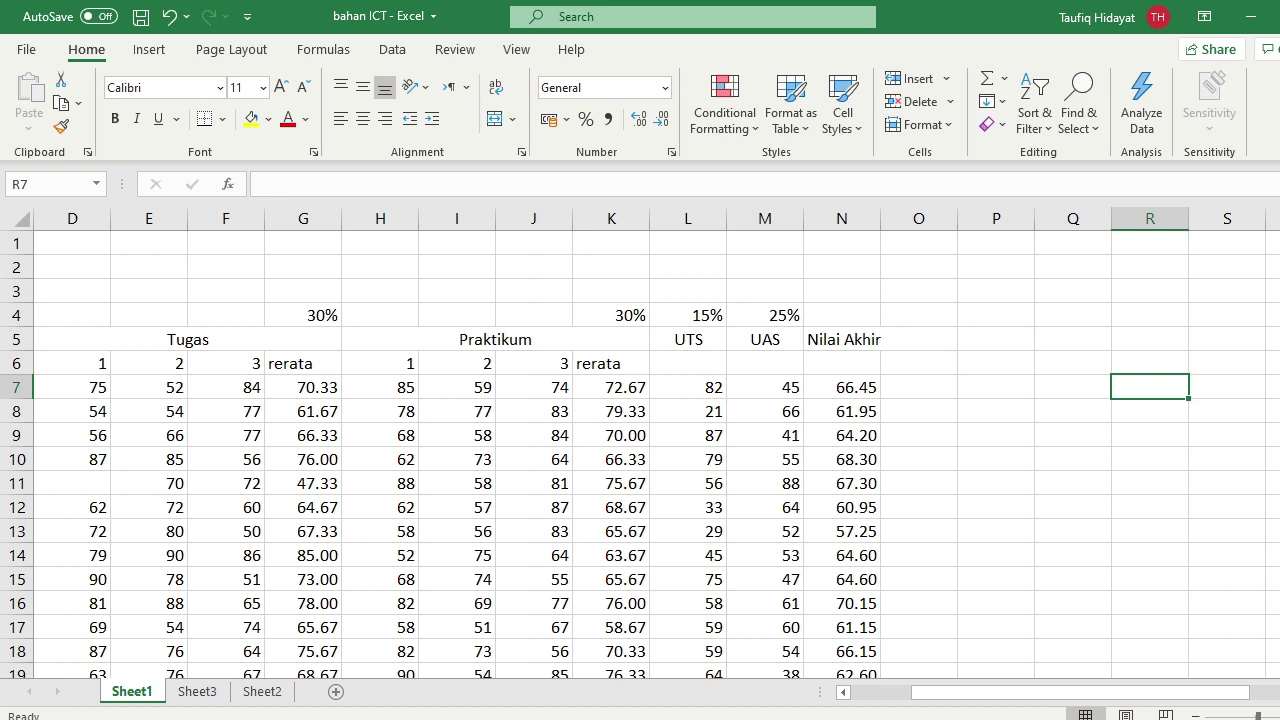
key("Left")
key("Left")
key("Left")
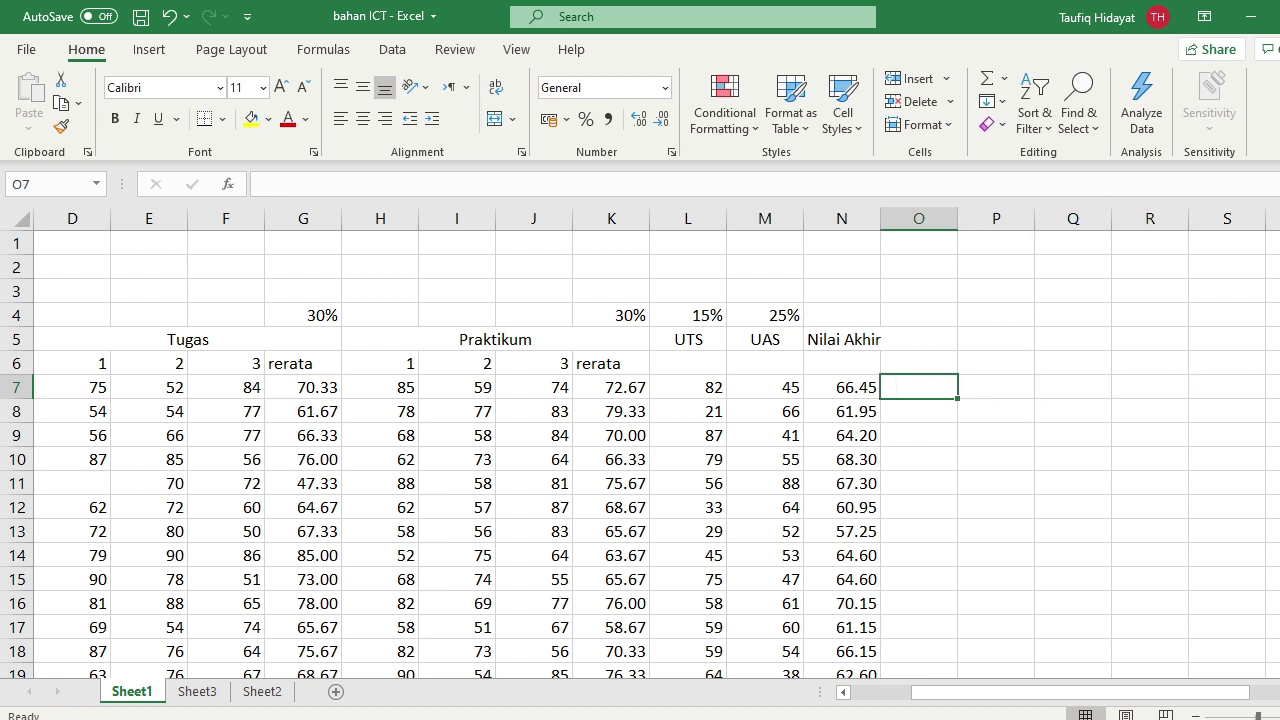
key("Up")
key("Up")
type("Nilai")
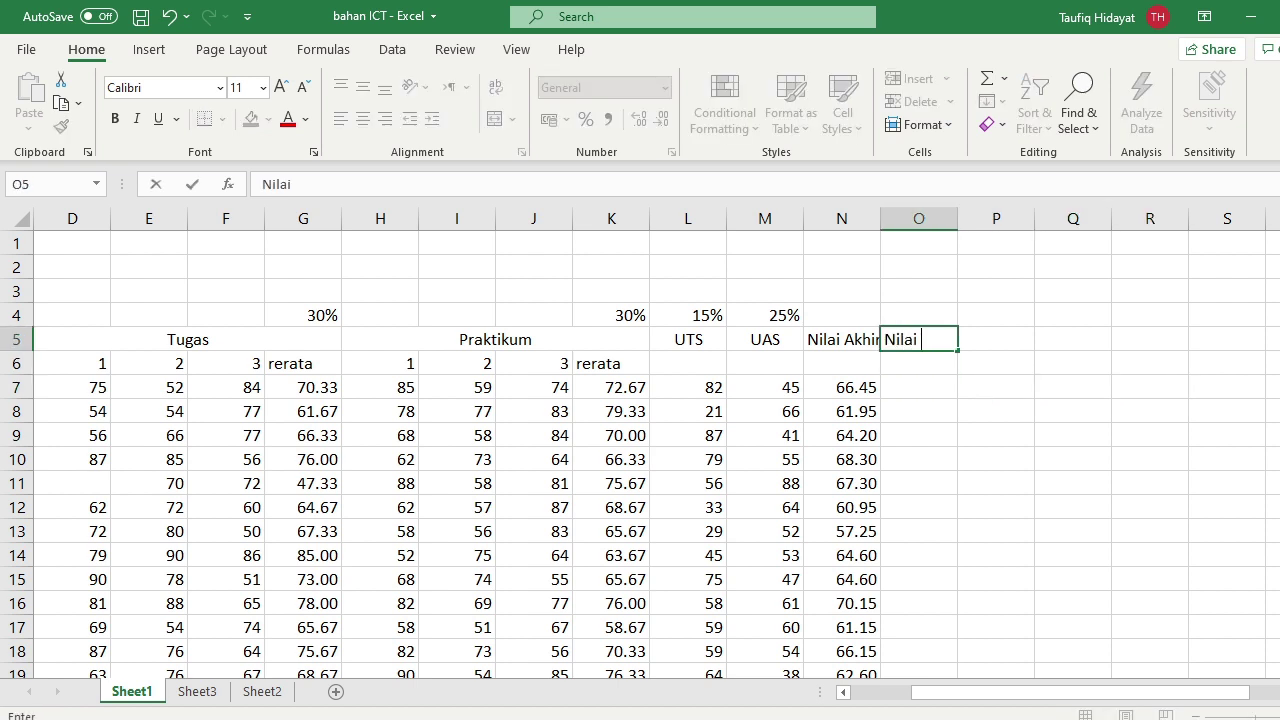
type(" Huruf")
left_click(1072, 339)
Start the grade table at R7 with thresholds 0 and 35, and letter E beside 0.
key("Right")
key("Down")
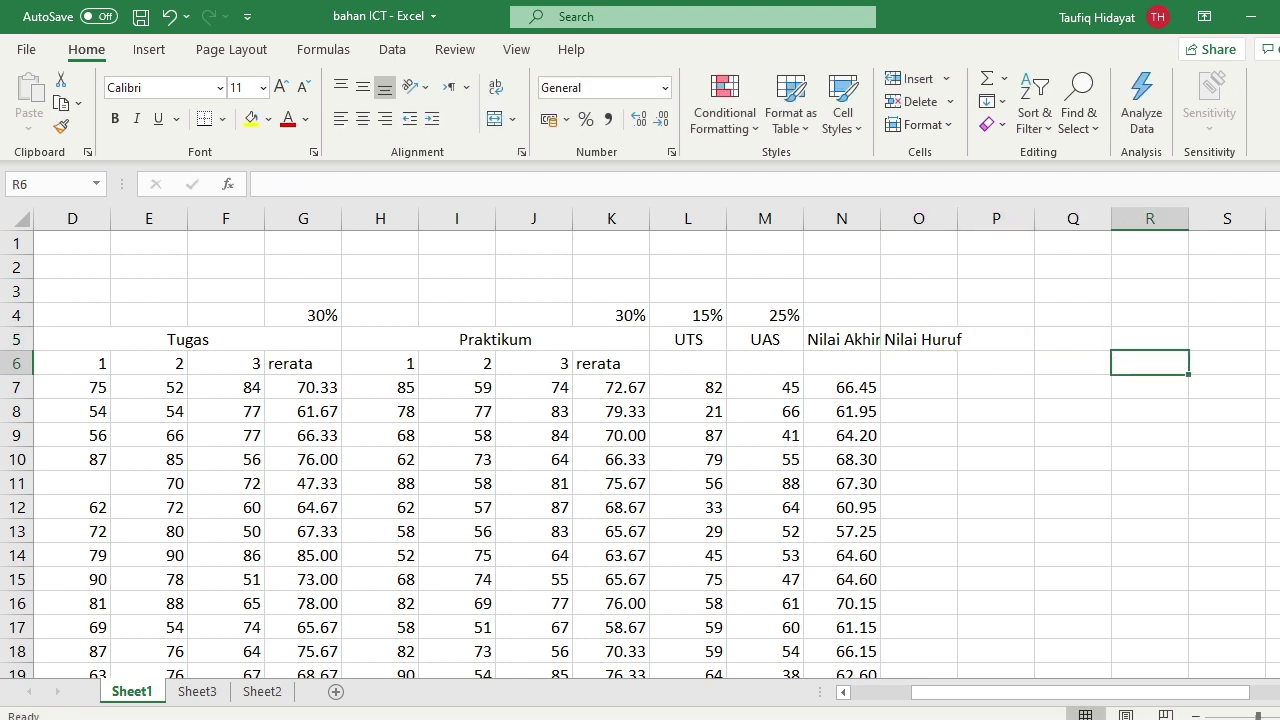
key("Down")
type("0")
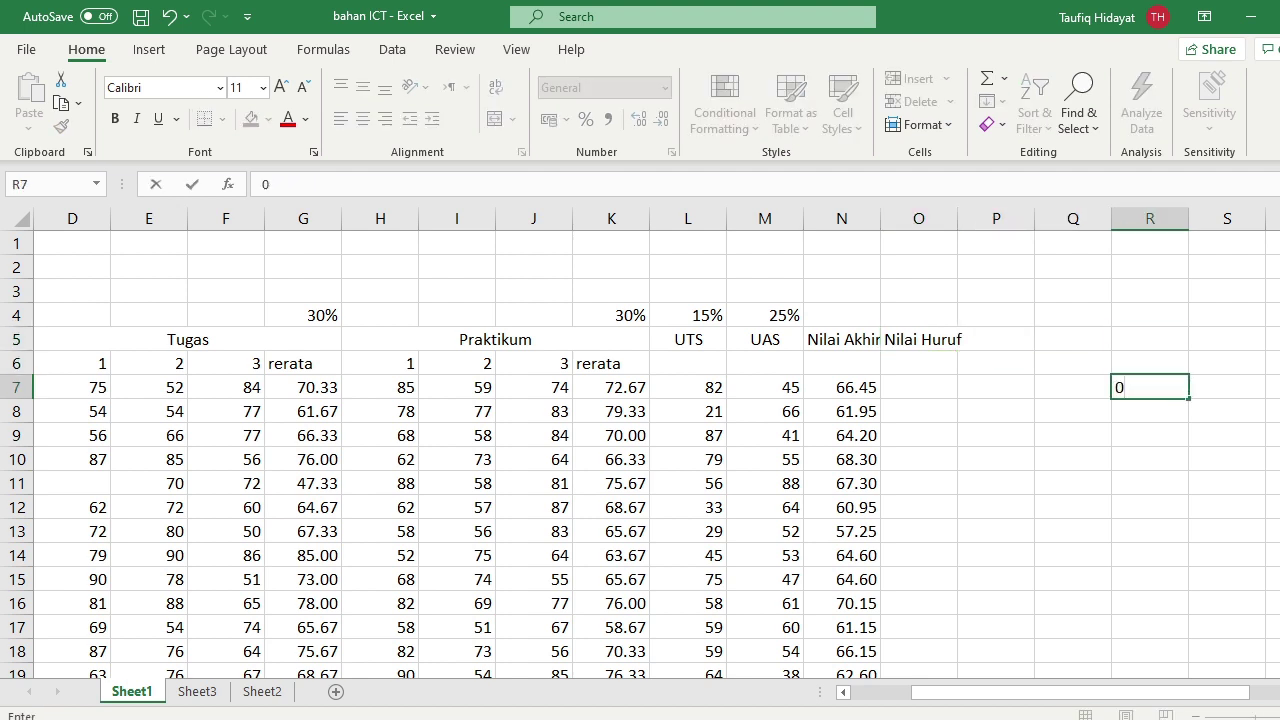
key("Return")
type("35")
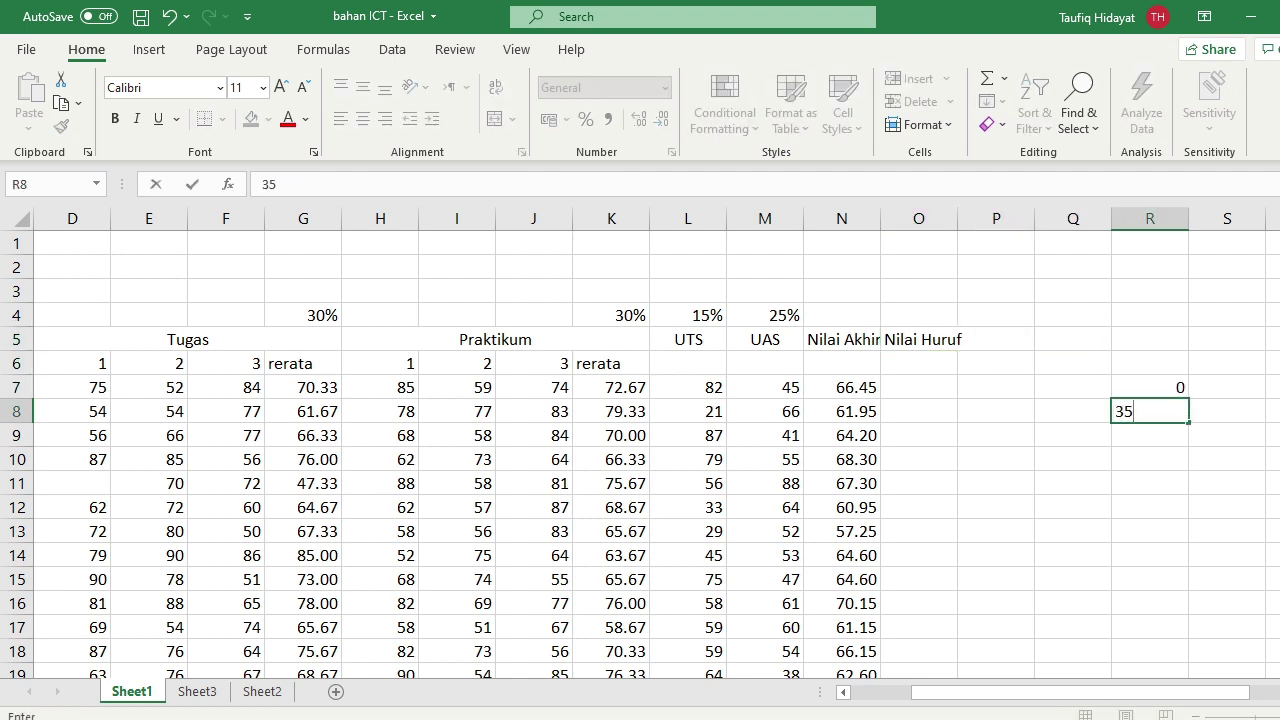
left_click(1227, 435)
key("Up")
key("Up")
type("E")
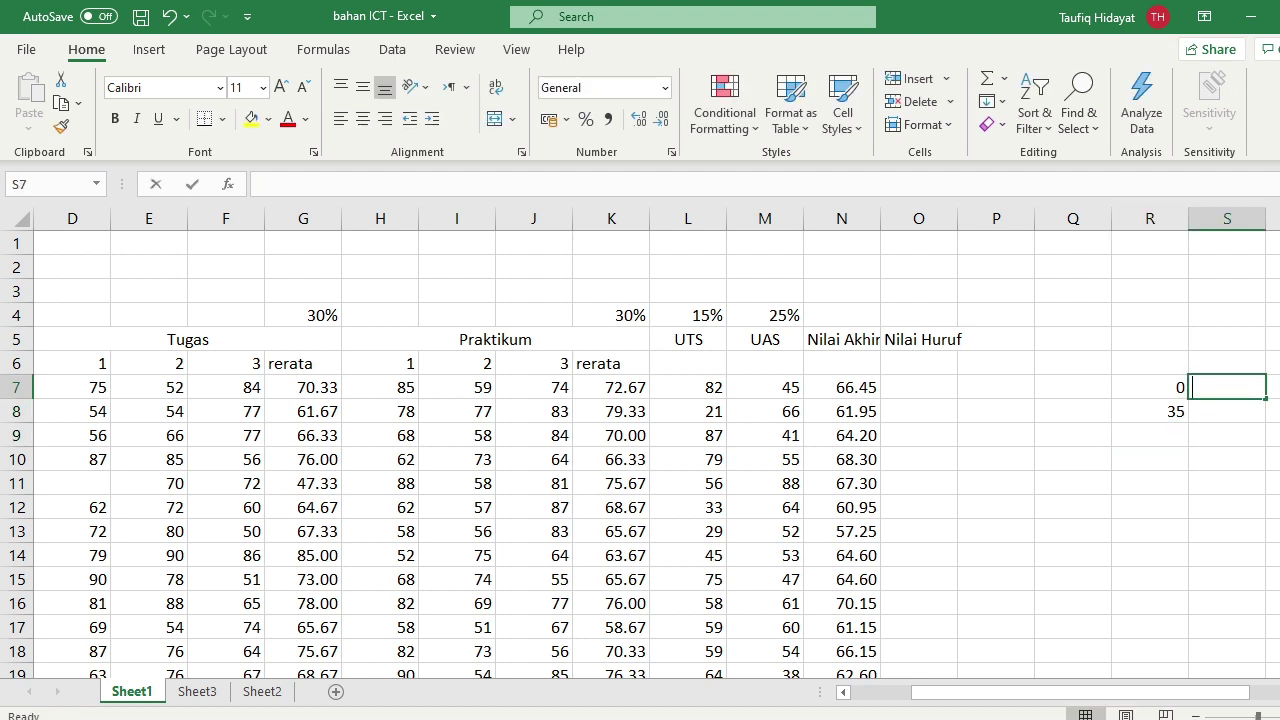
key("Return")
key("Left")
left_click(1149, 435)
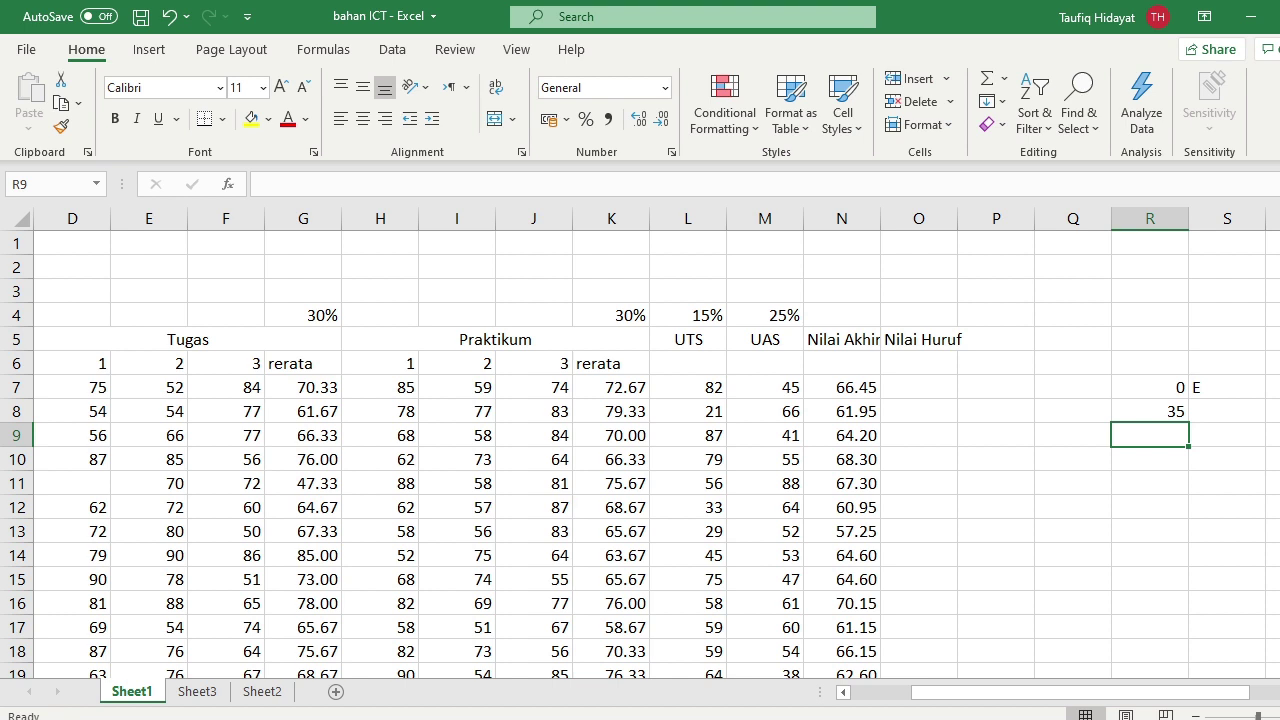
type("50")
key("Return")
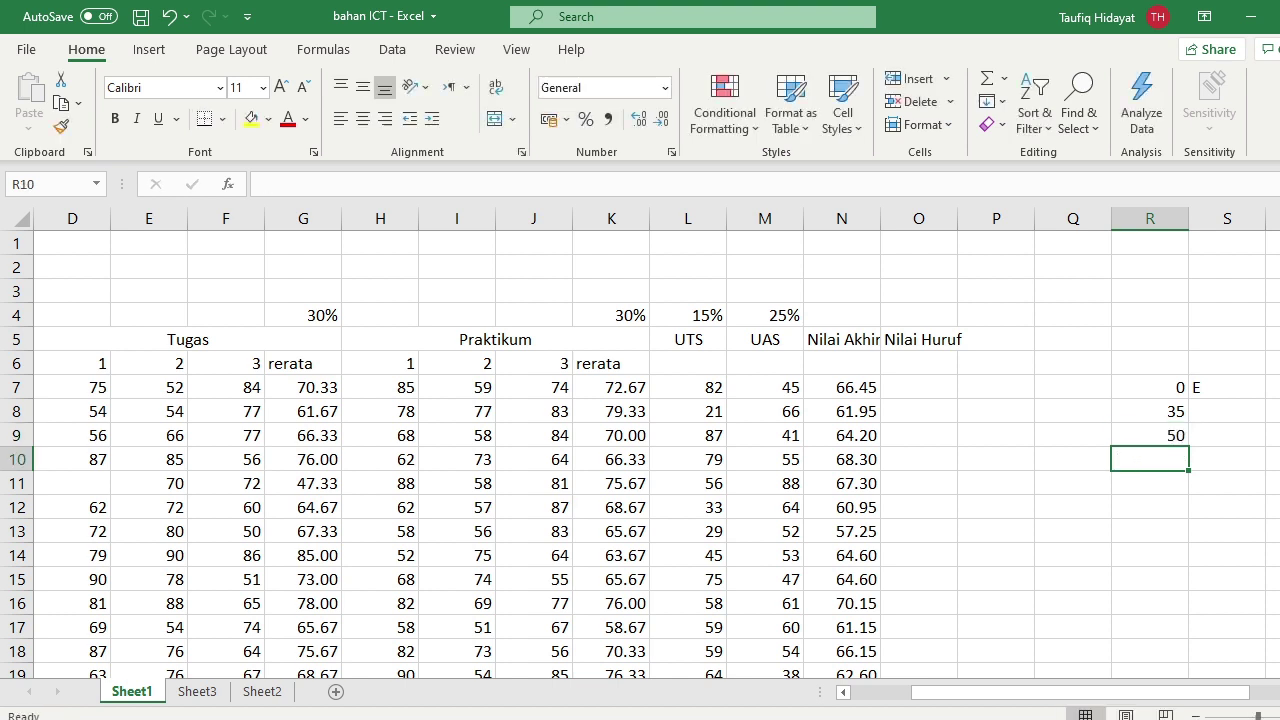
type("55")
key("Return")
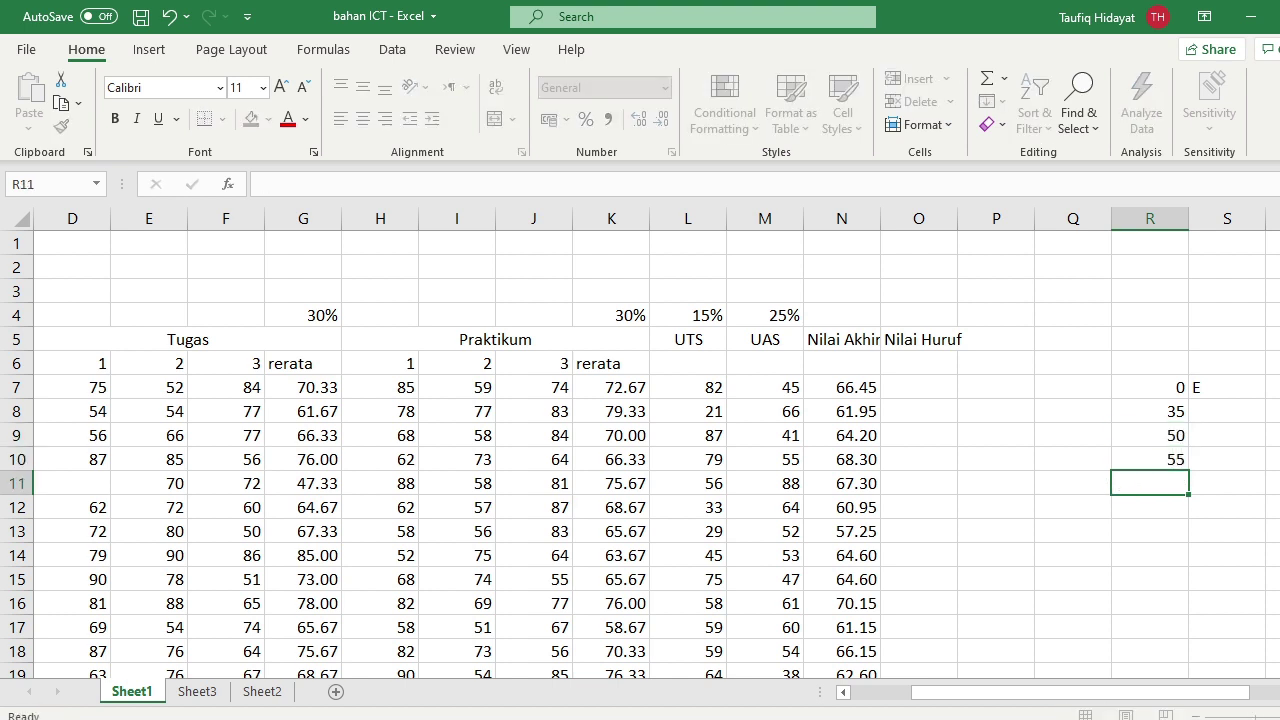
type("60")
key("Return")
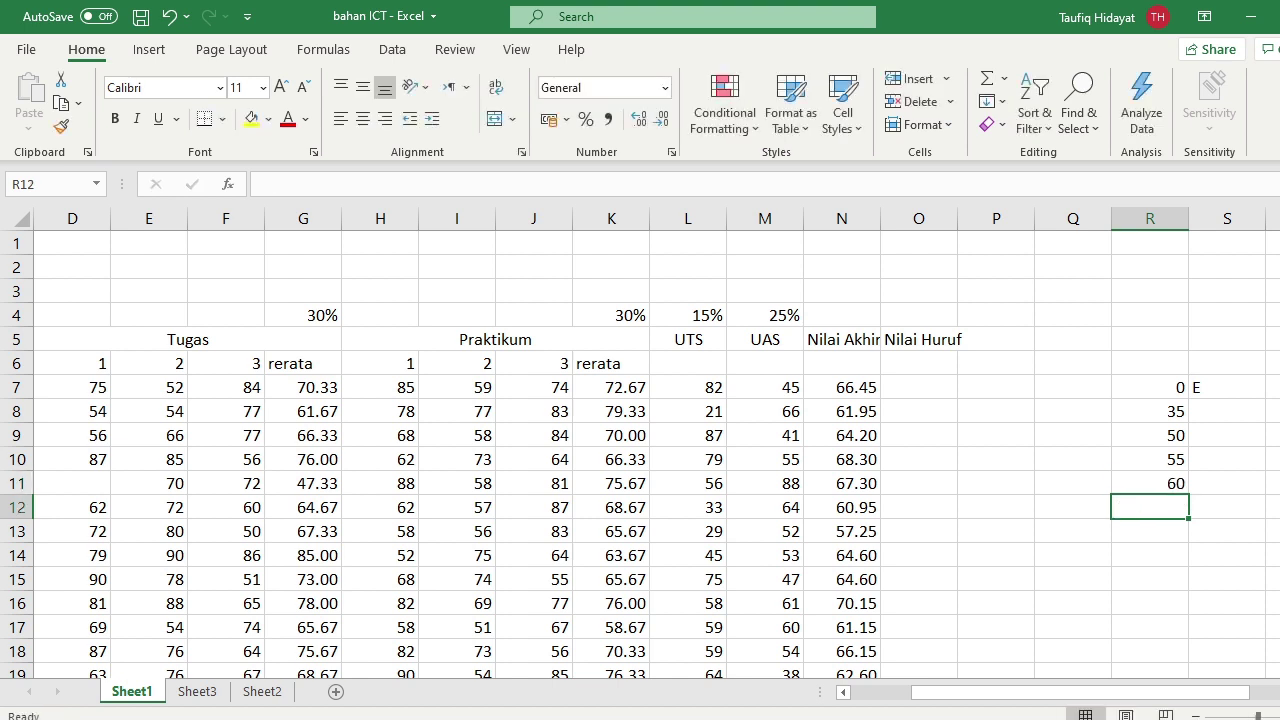
type("65")
key("Return")
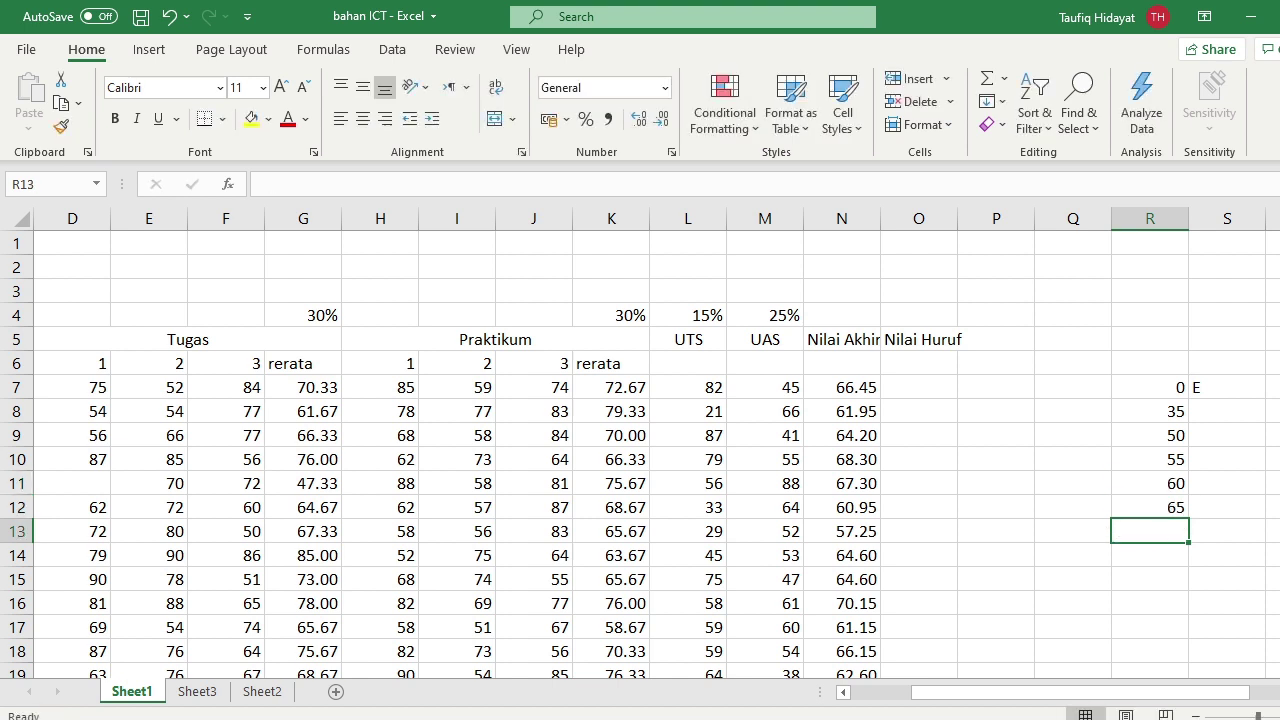
type("70")
key("Tab")
key("Up")
key("Up")
key("Up")
key("Up")
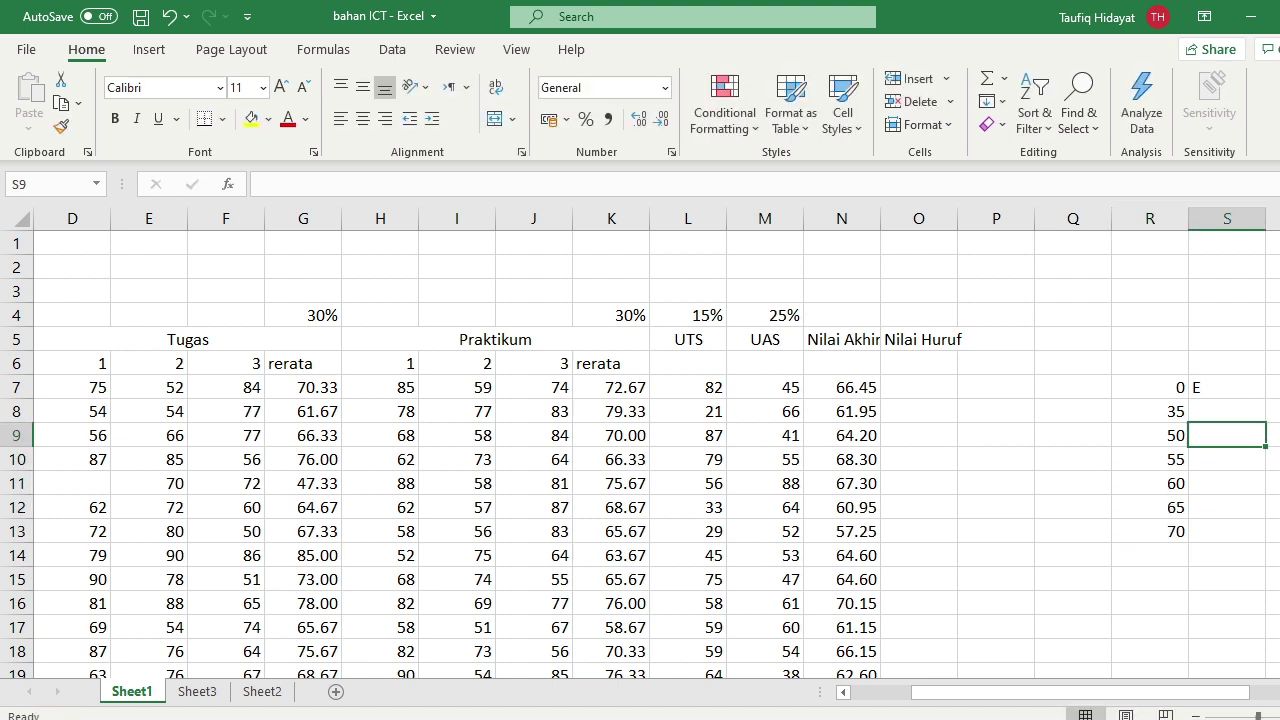
key("Up")
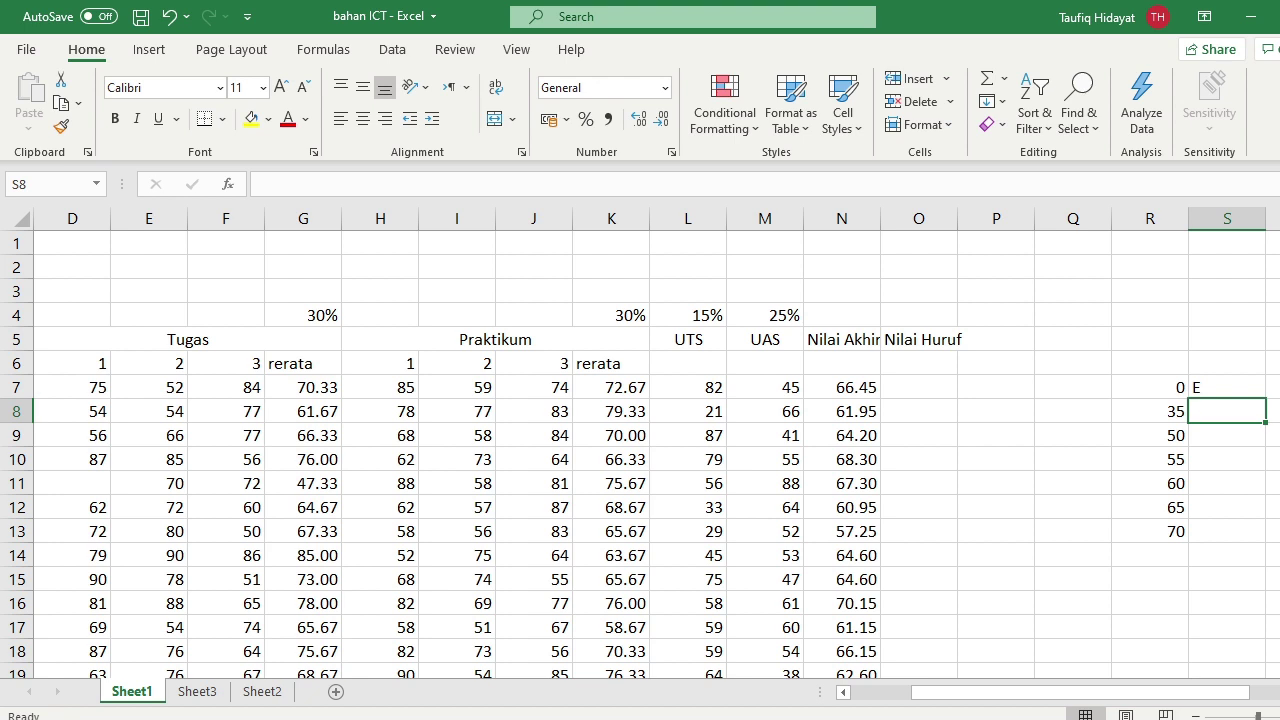
type("D")
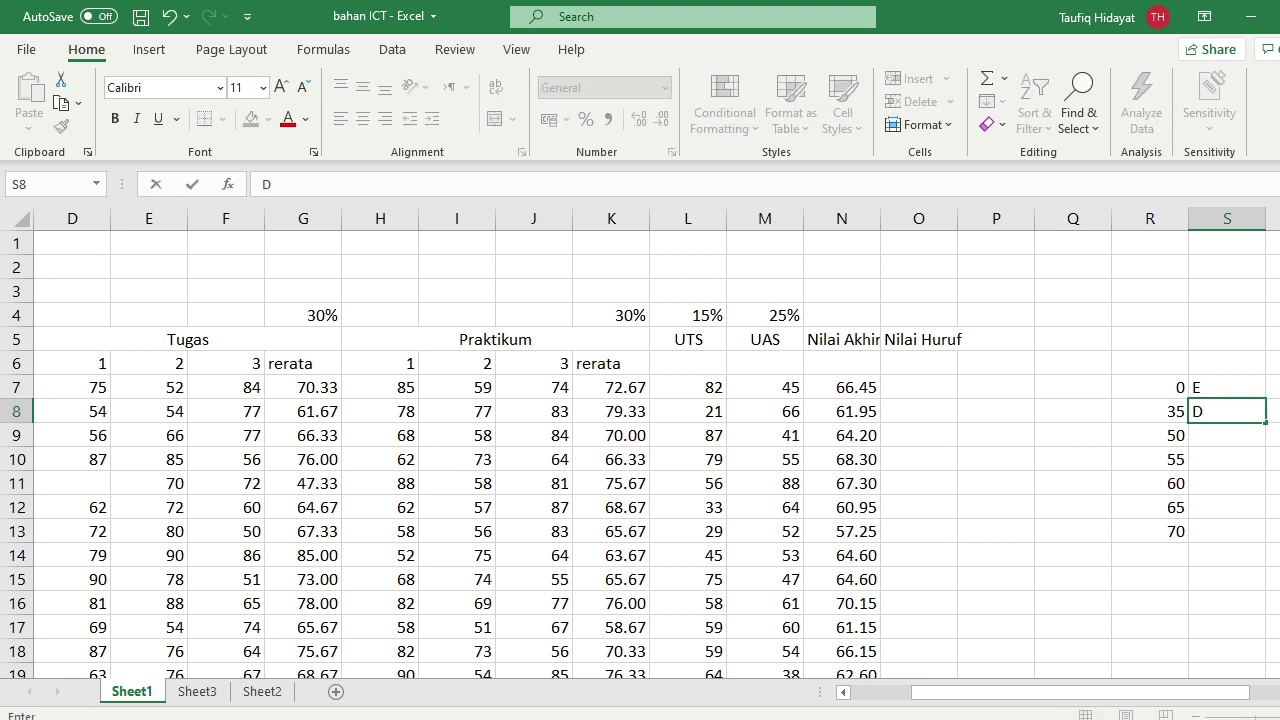
key("Return")
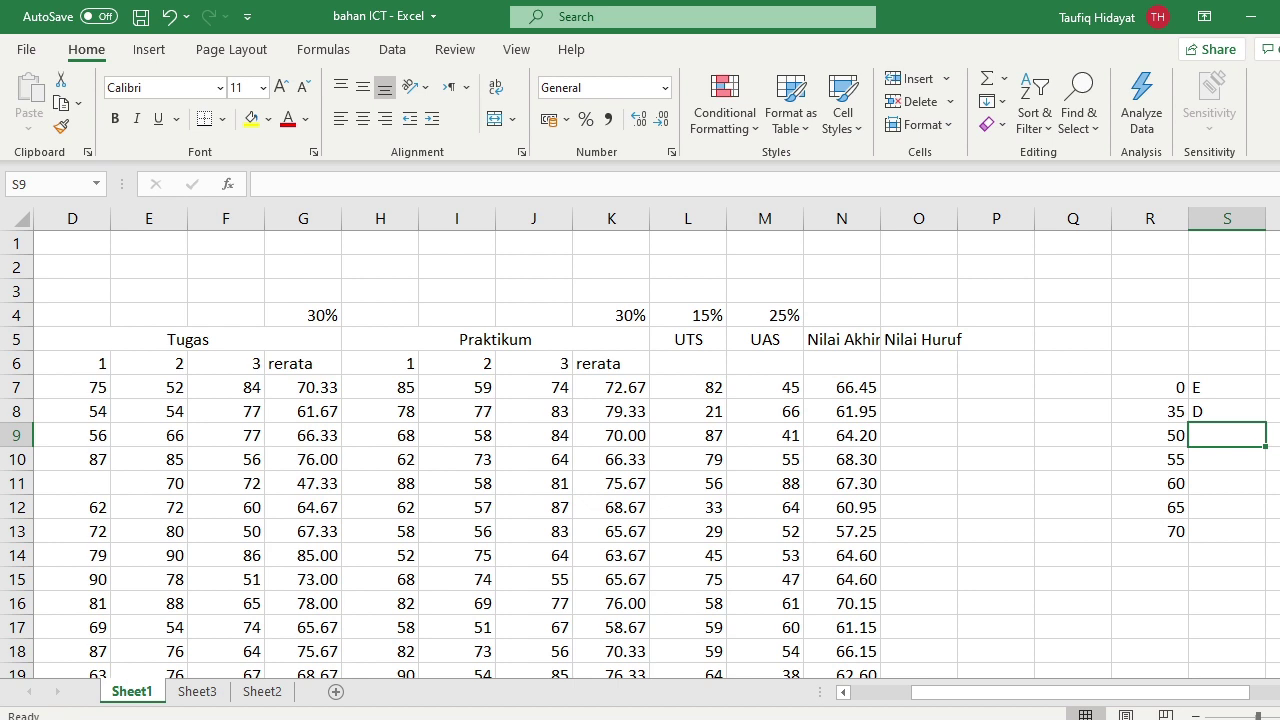
type("C")
key("Return")
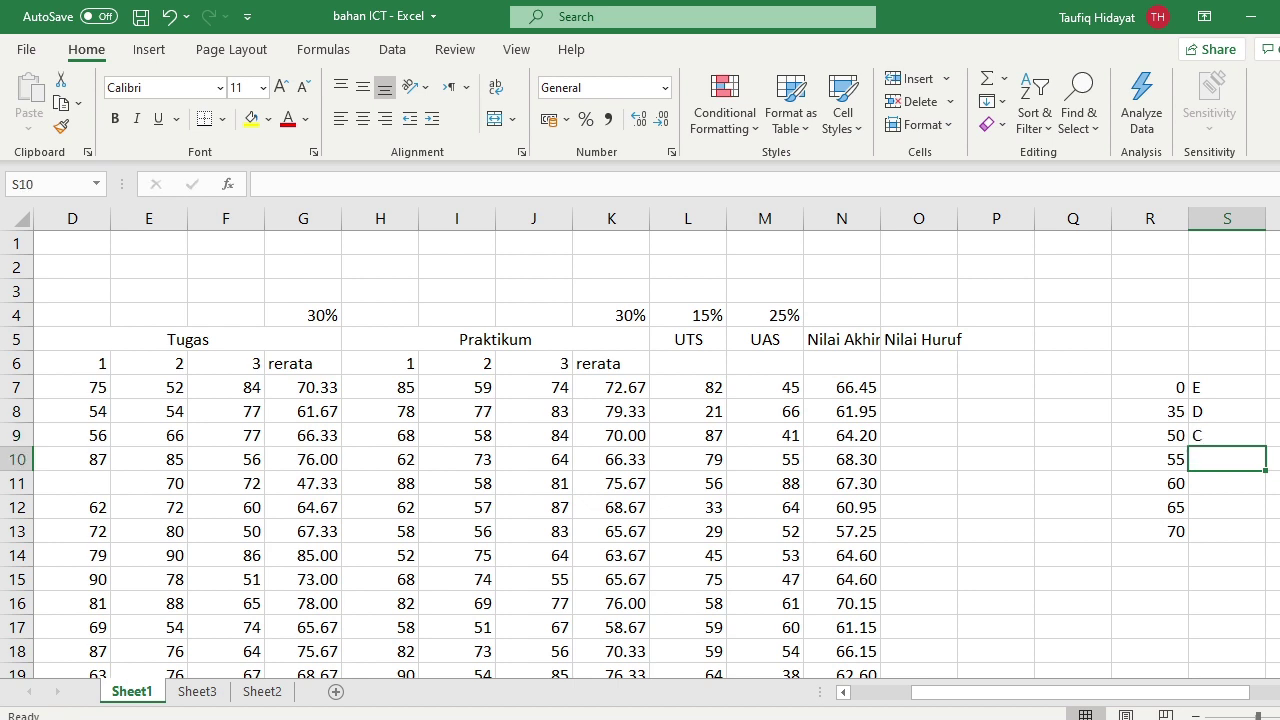
type("BC")
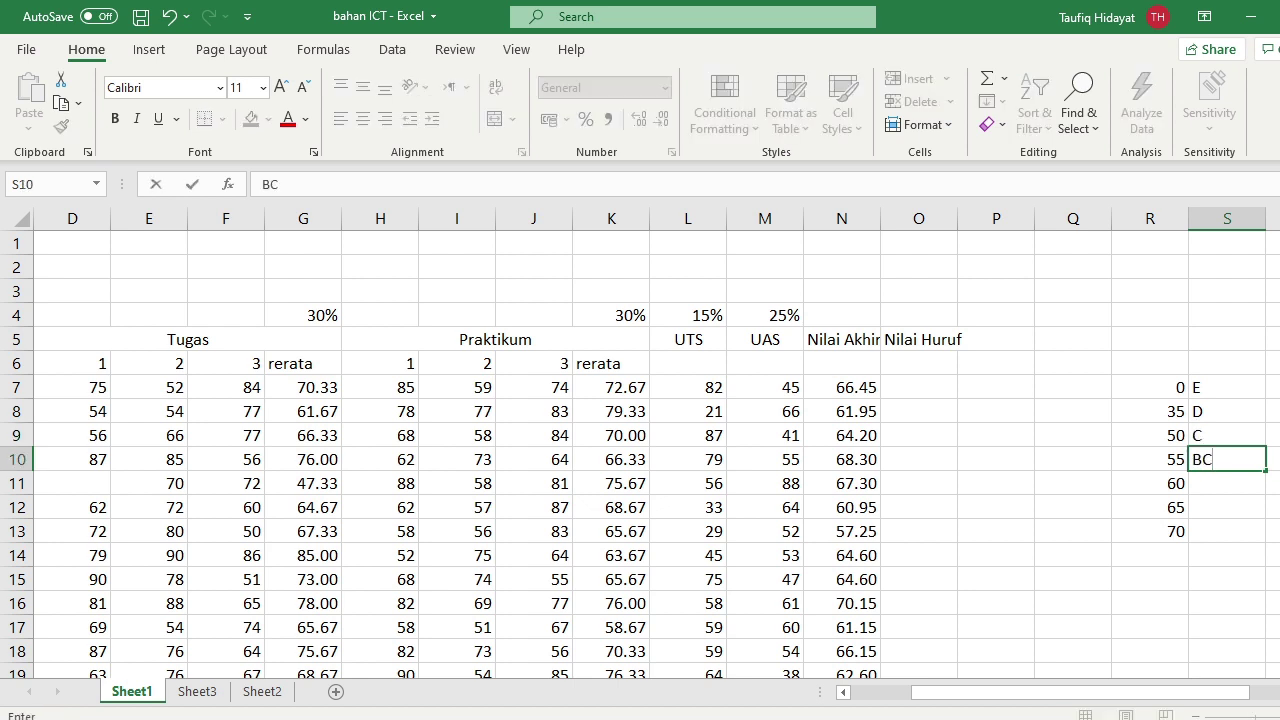
key("Return")
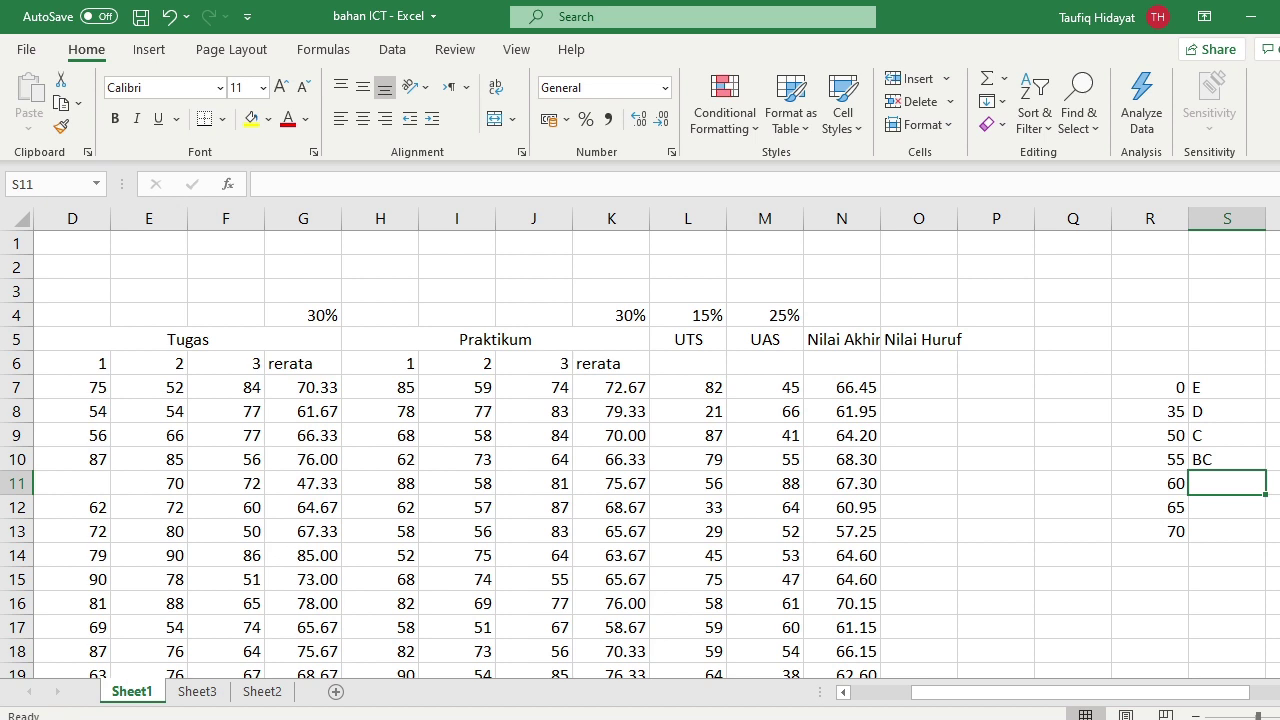
type("BC")
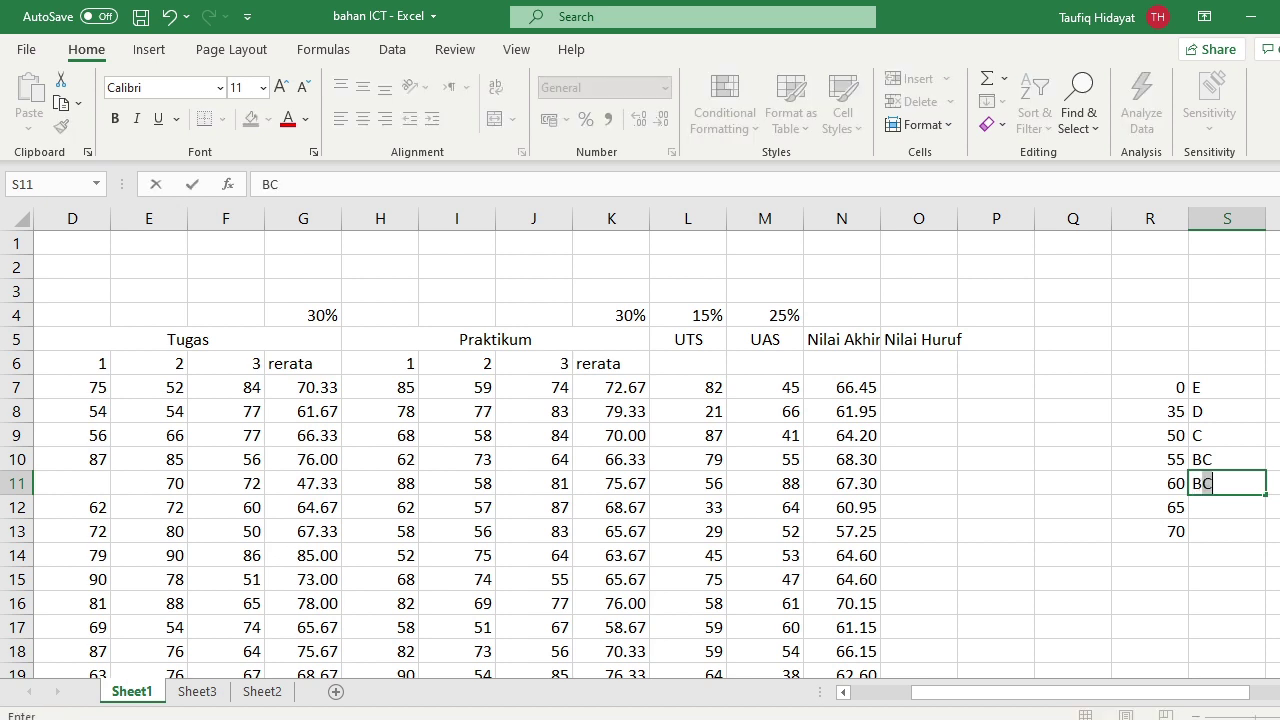
key("BackSpace")
key("Return")
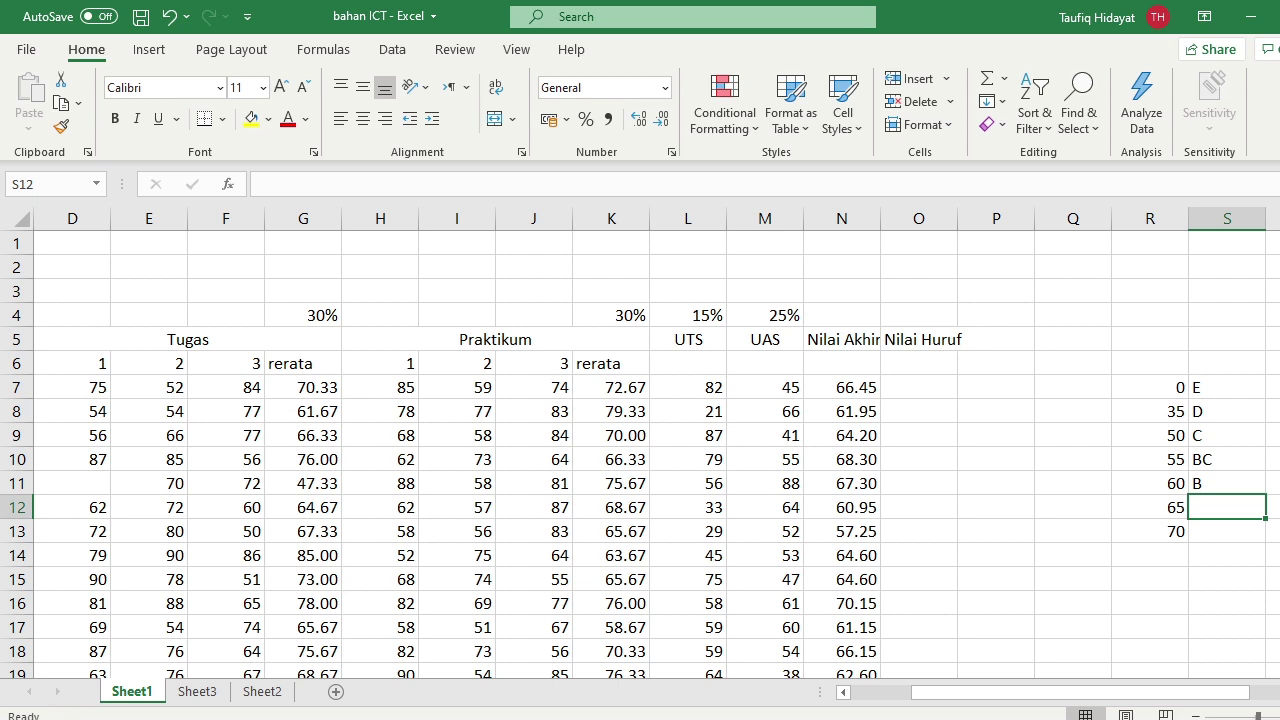
type("AB")
key("Return")
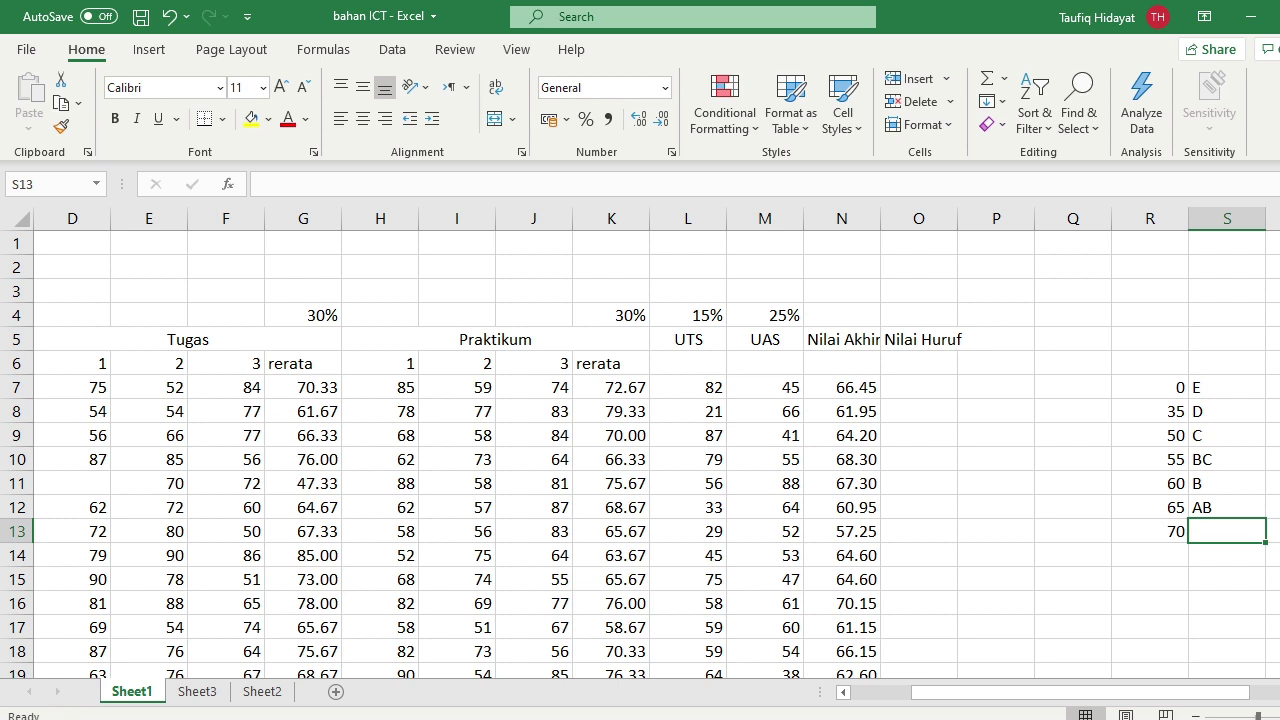
type("AB")
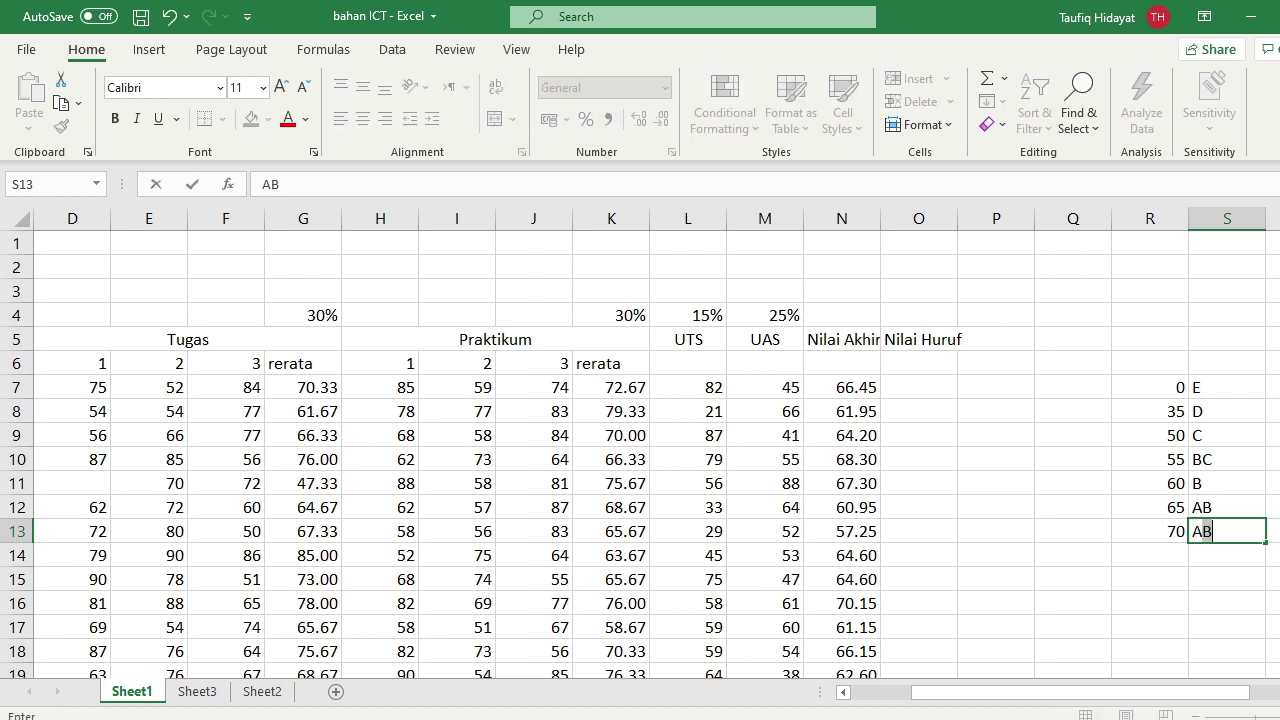
key("BackSpace")
key("Return")
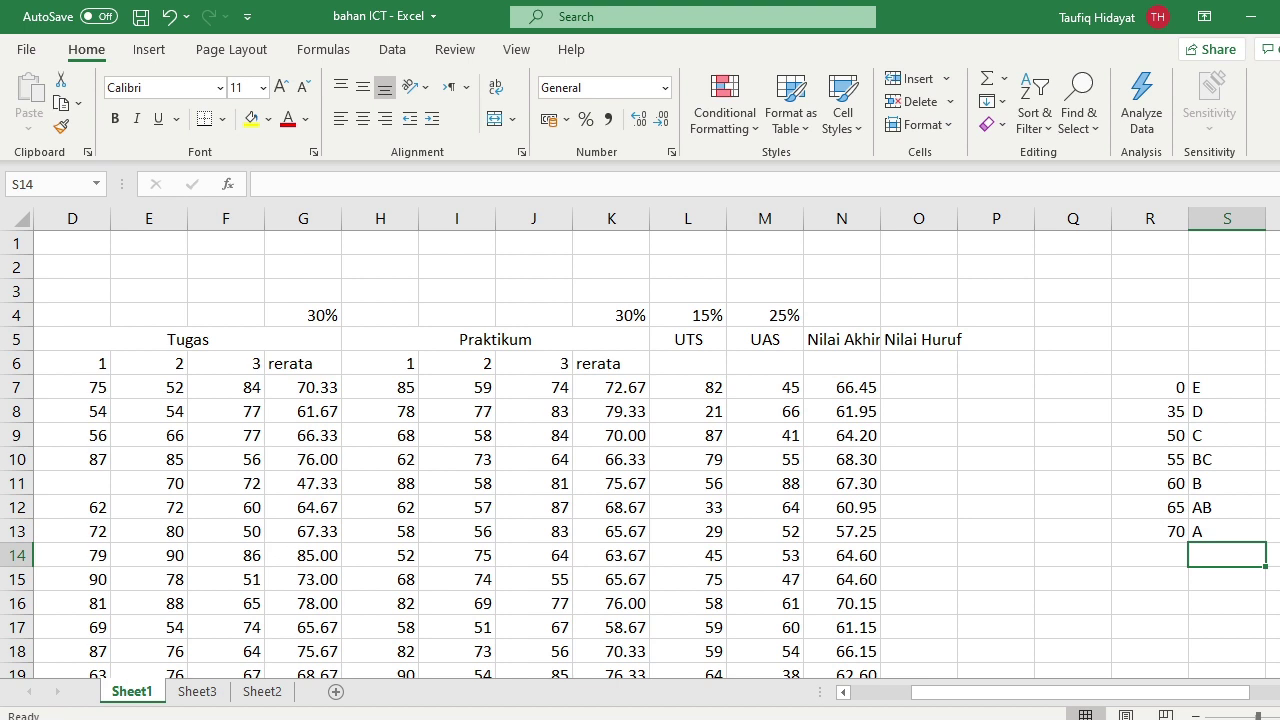
left_click(941, 386)
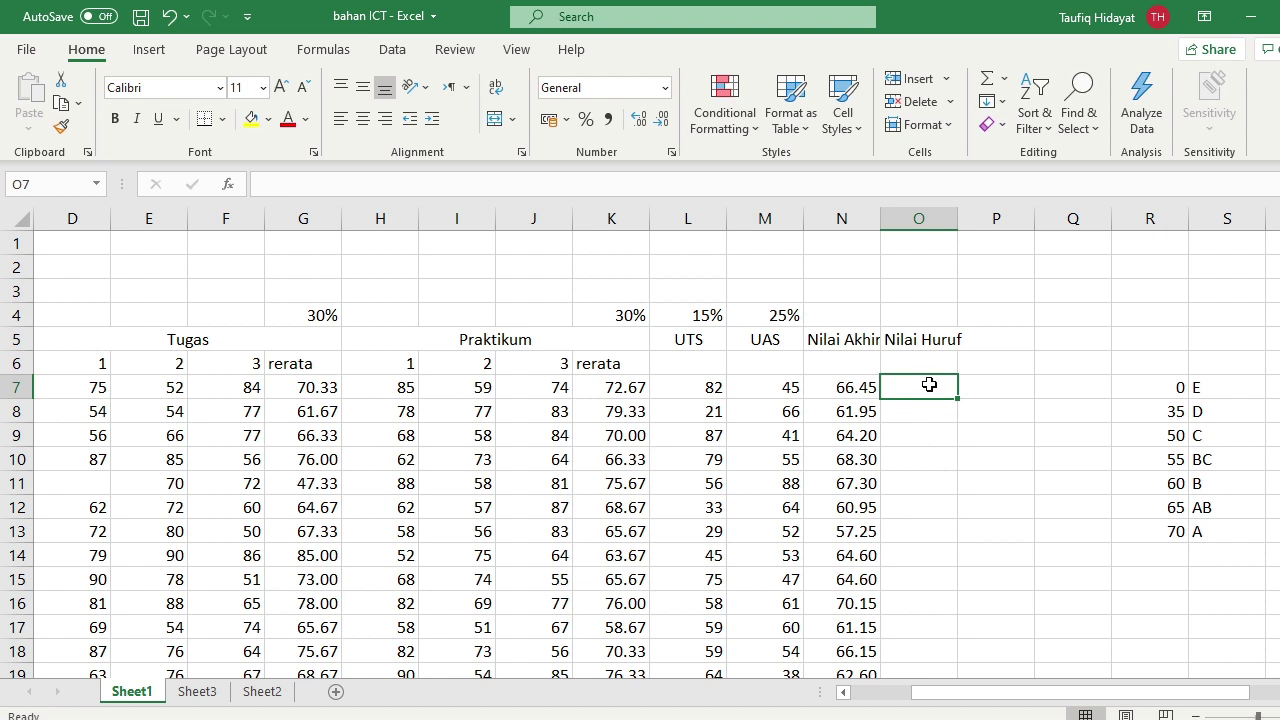
Enter =VLOOKUP(N7;R7:S13;2;TRUE) in O7, returning grade AB for the 66.45 score.
type("=vl")
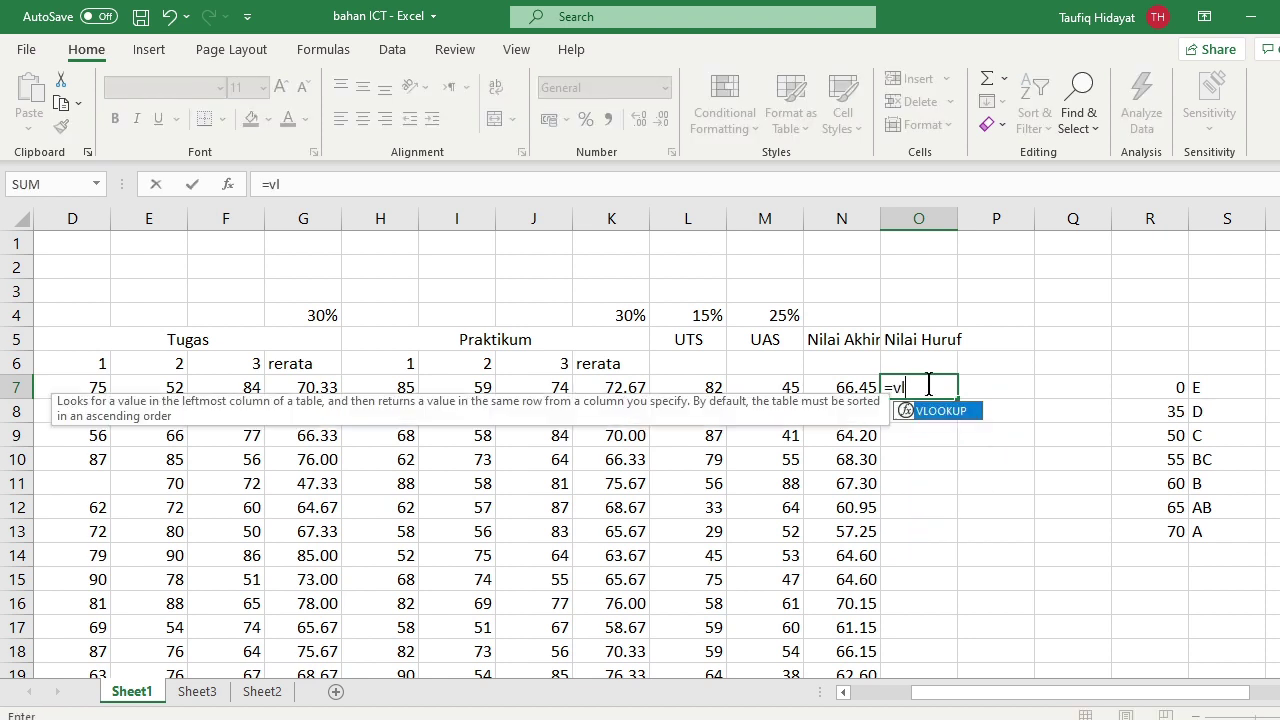
type("u")
key("BackSpace")
type("ook")
type("up")
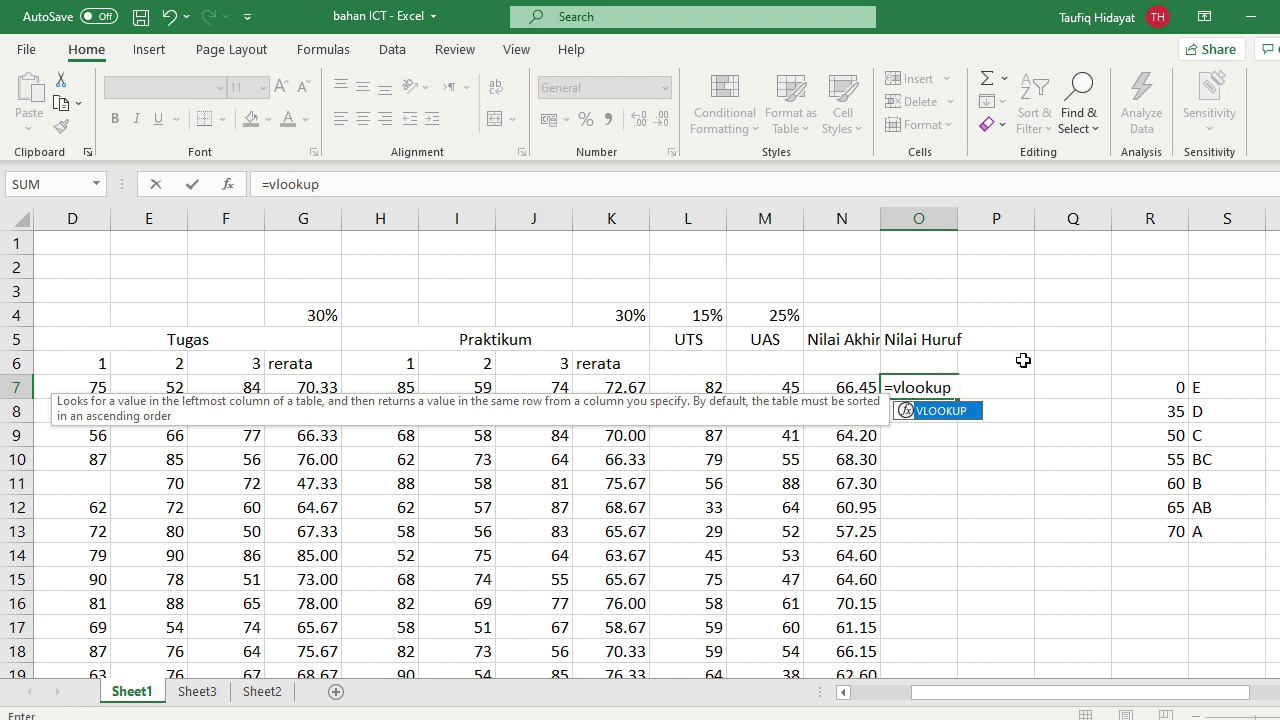
type("(")
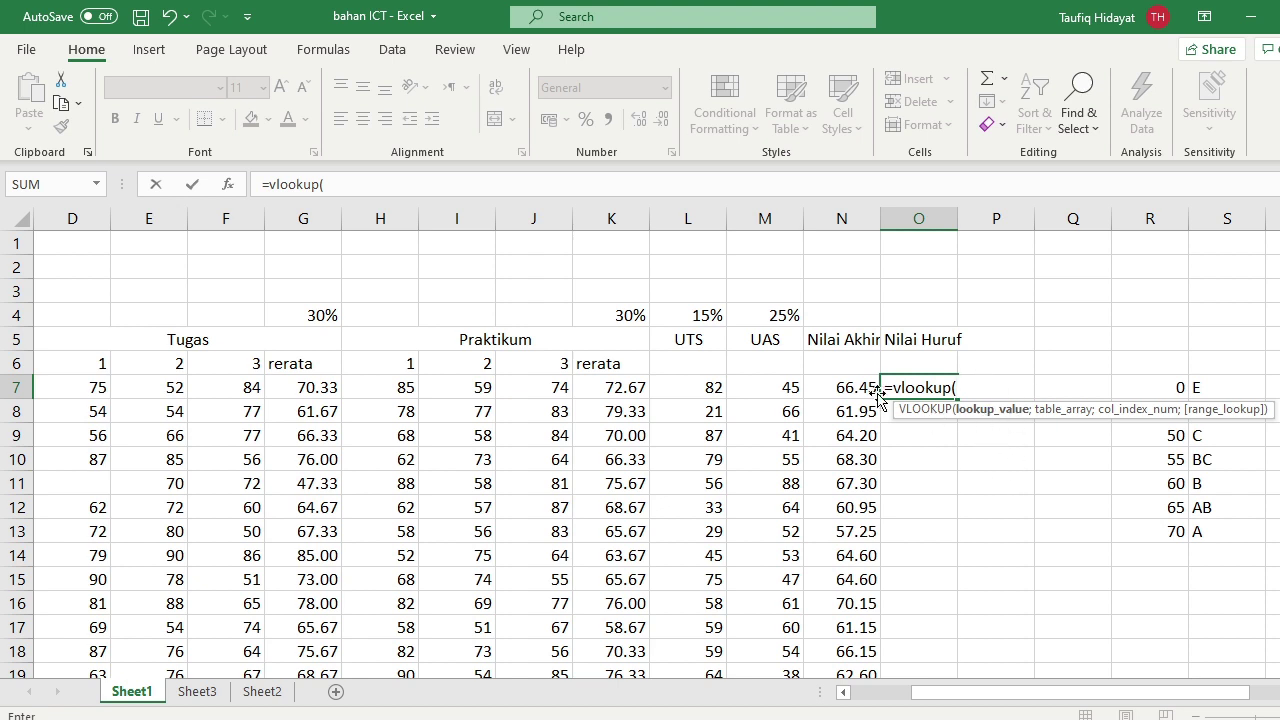
left_click(860, 392)
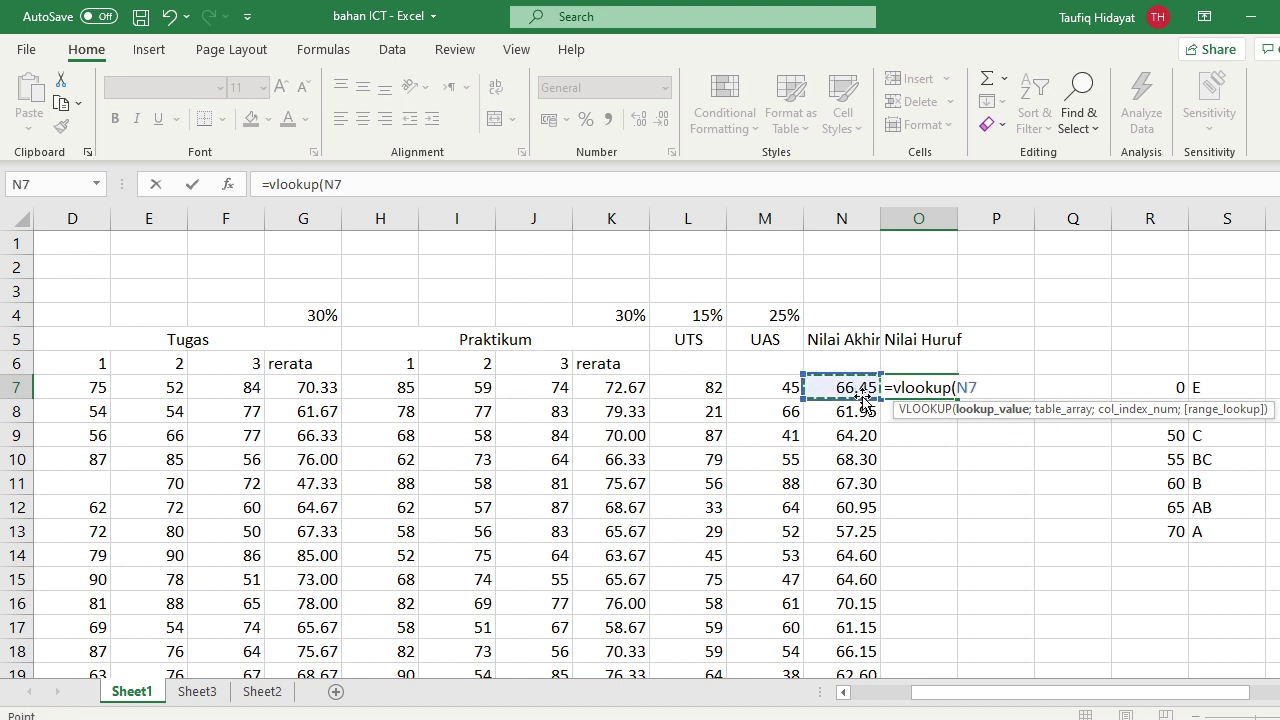
type(";")
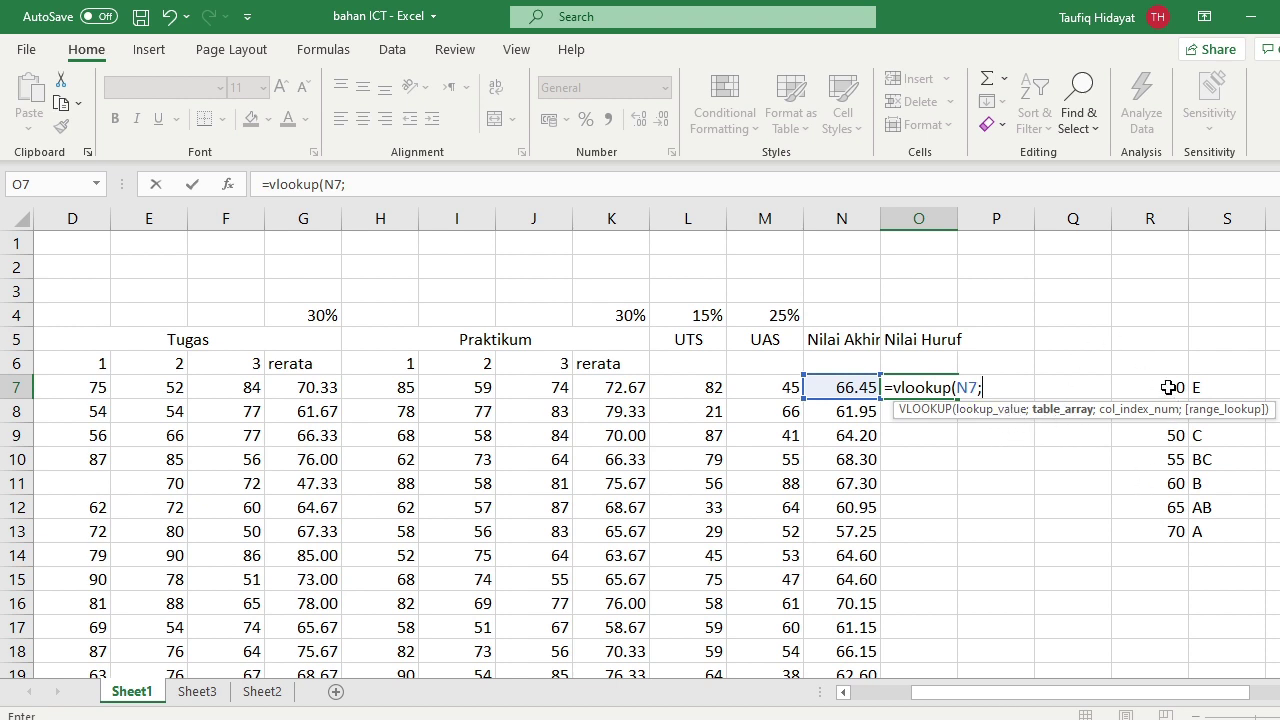
left_click_drag(1170, 389, 1225, 535)
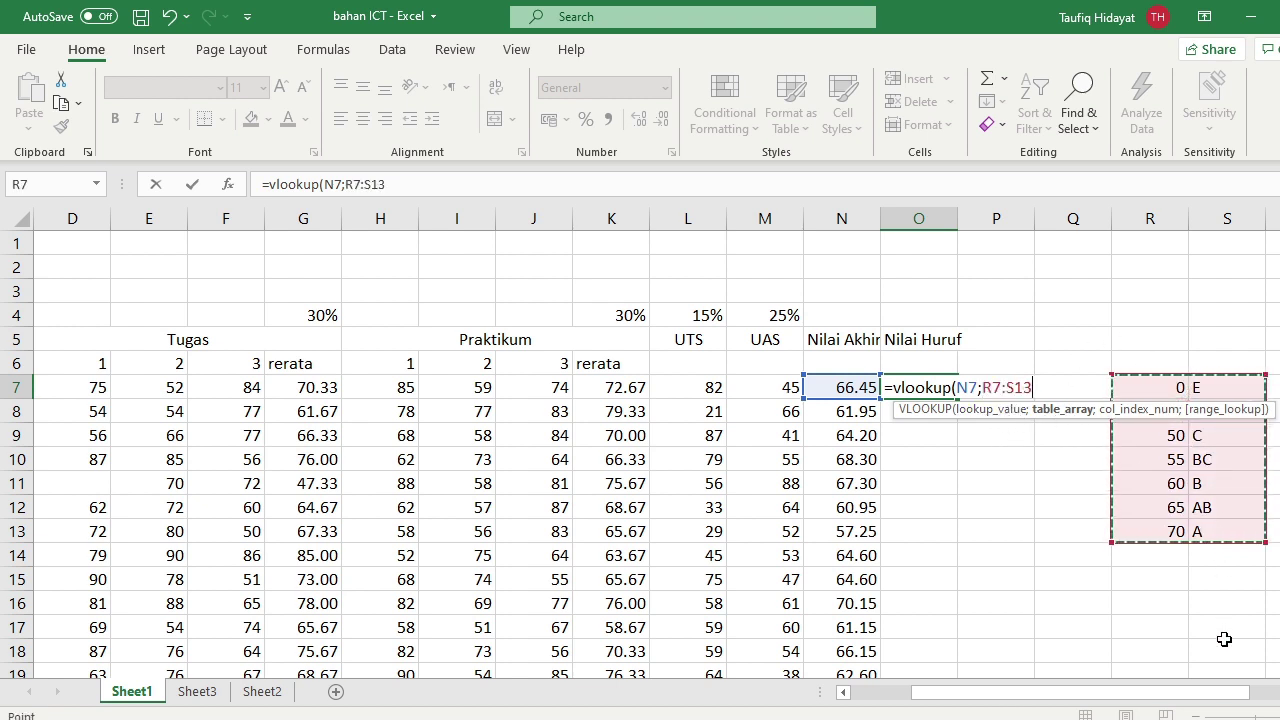
type(";2")
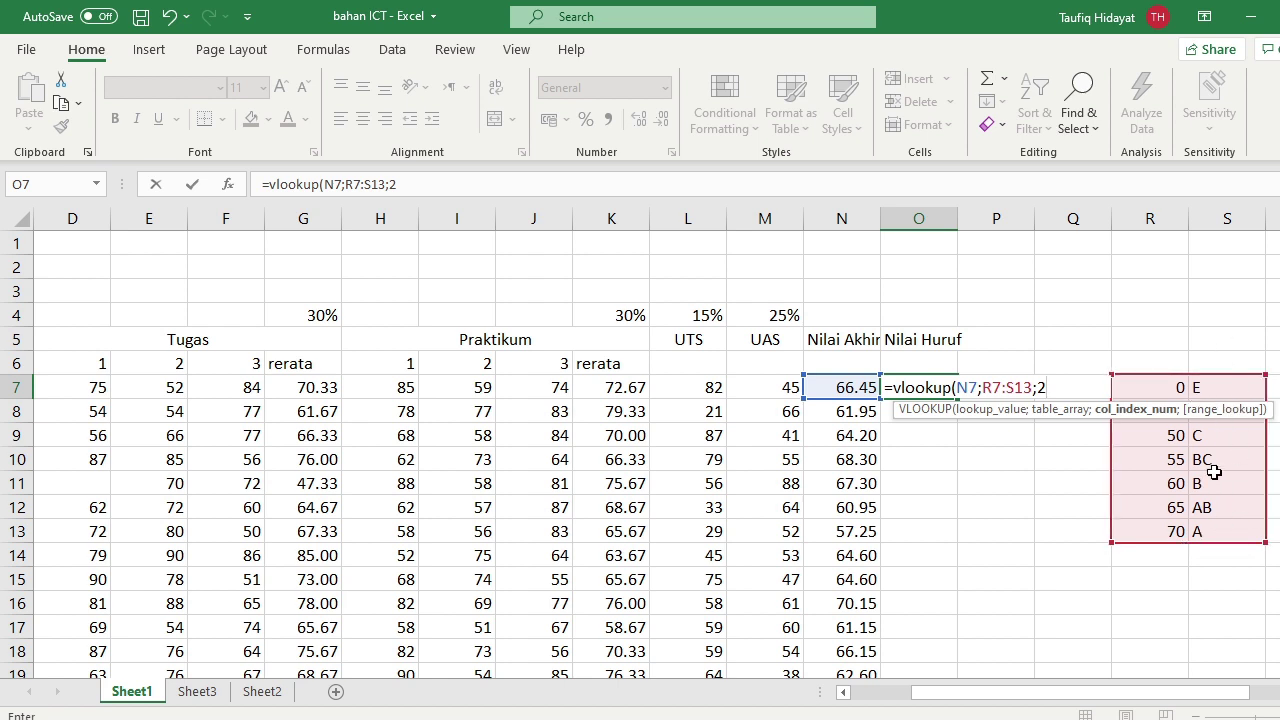
type(";")
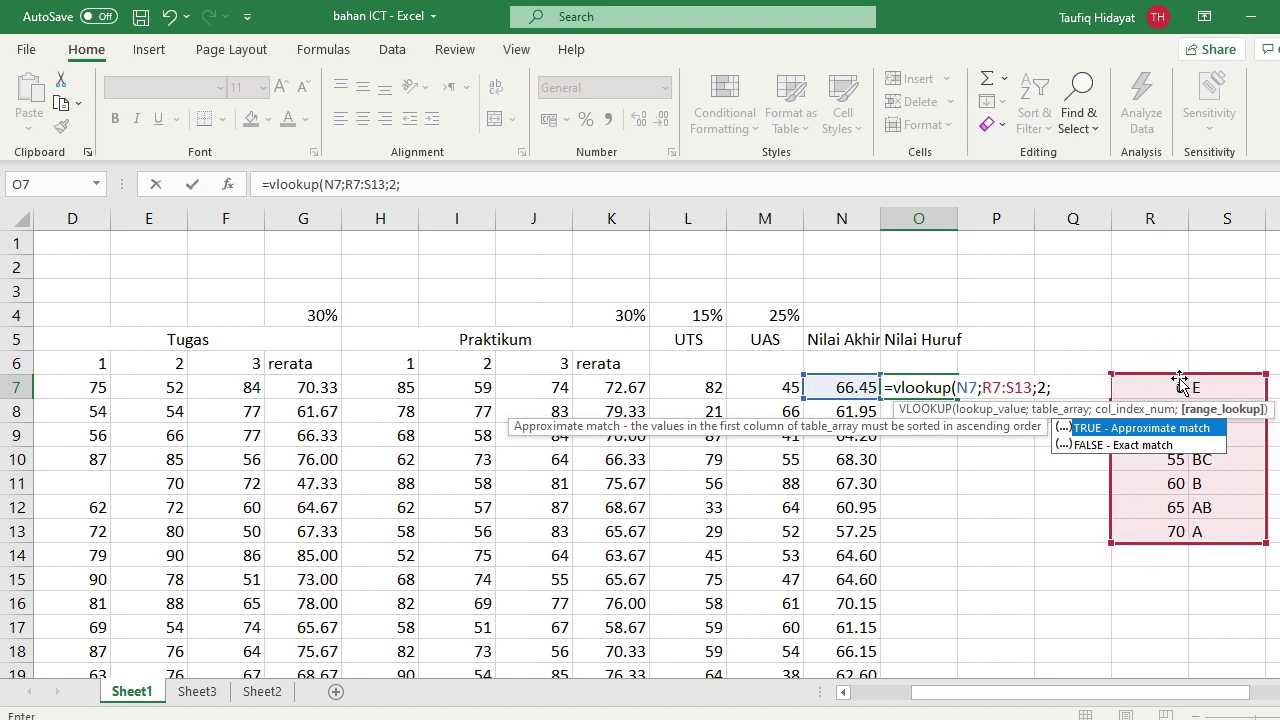
type("true")
type(")")
key("Return")
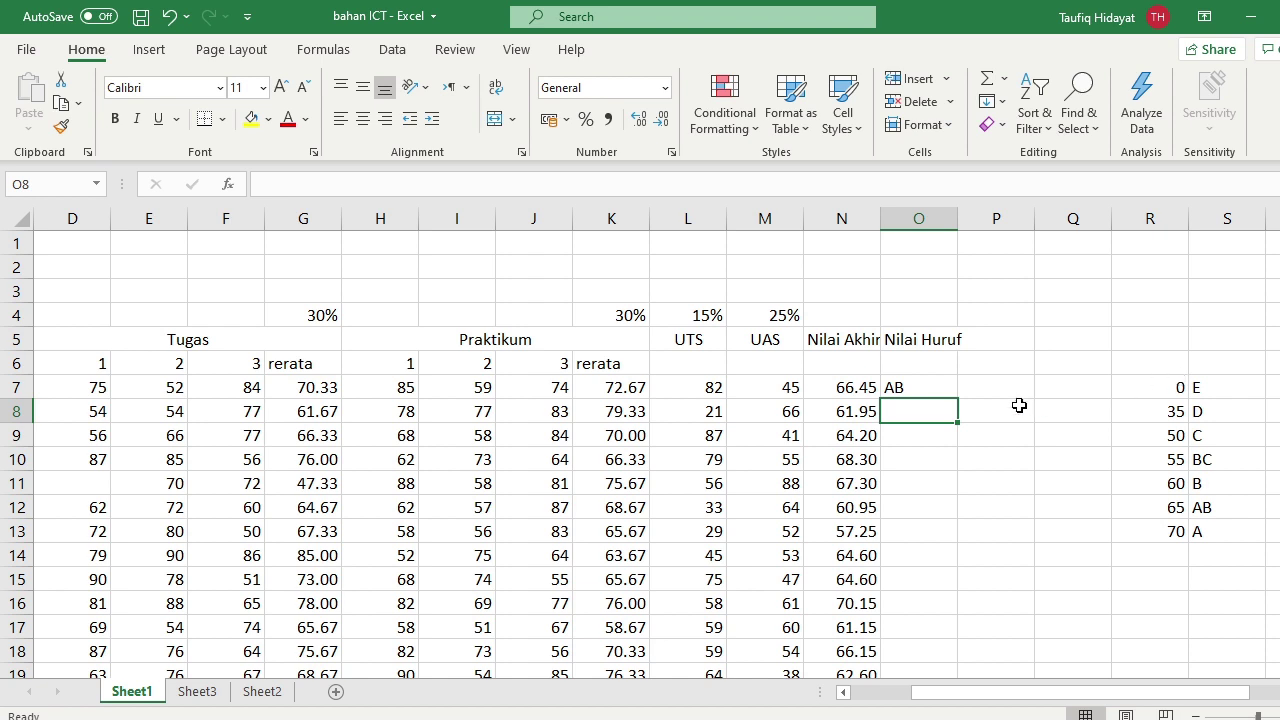
Copy O7's letter-grade formula down to O14 and inspect the #N/A result in O12.
left_click(940, 386)
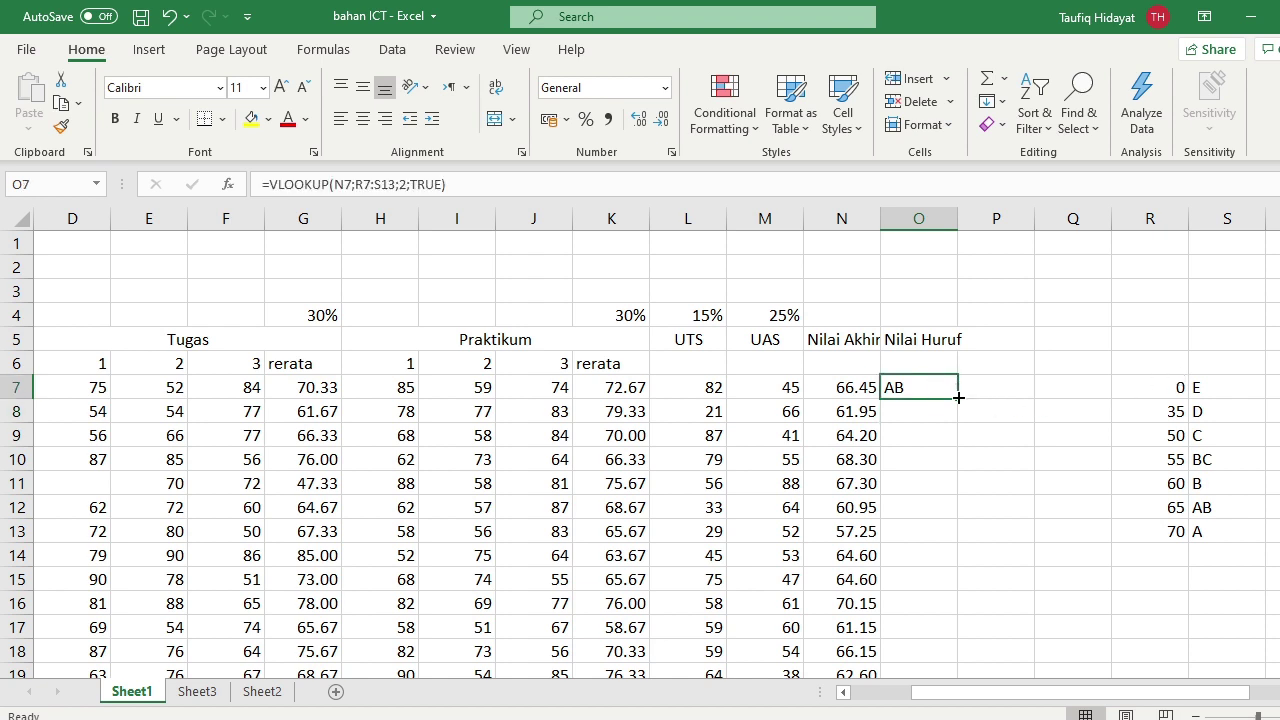
left_click_drag(958, 399, 958, 562)
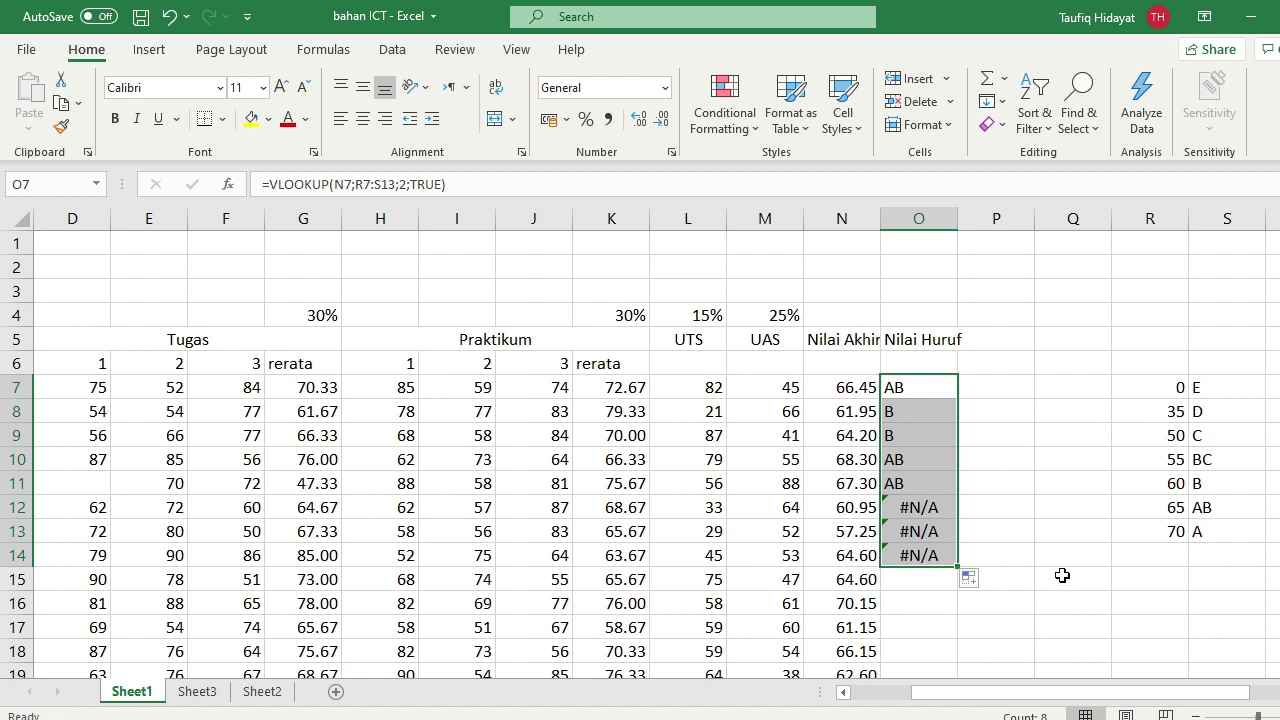
left_click(936, 508)
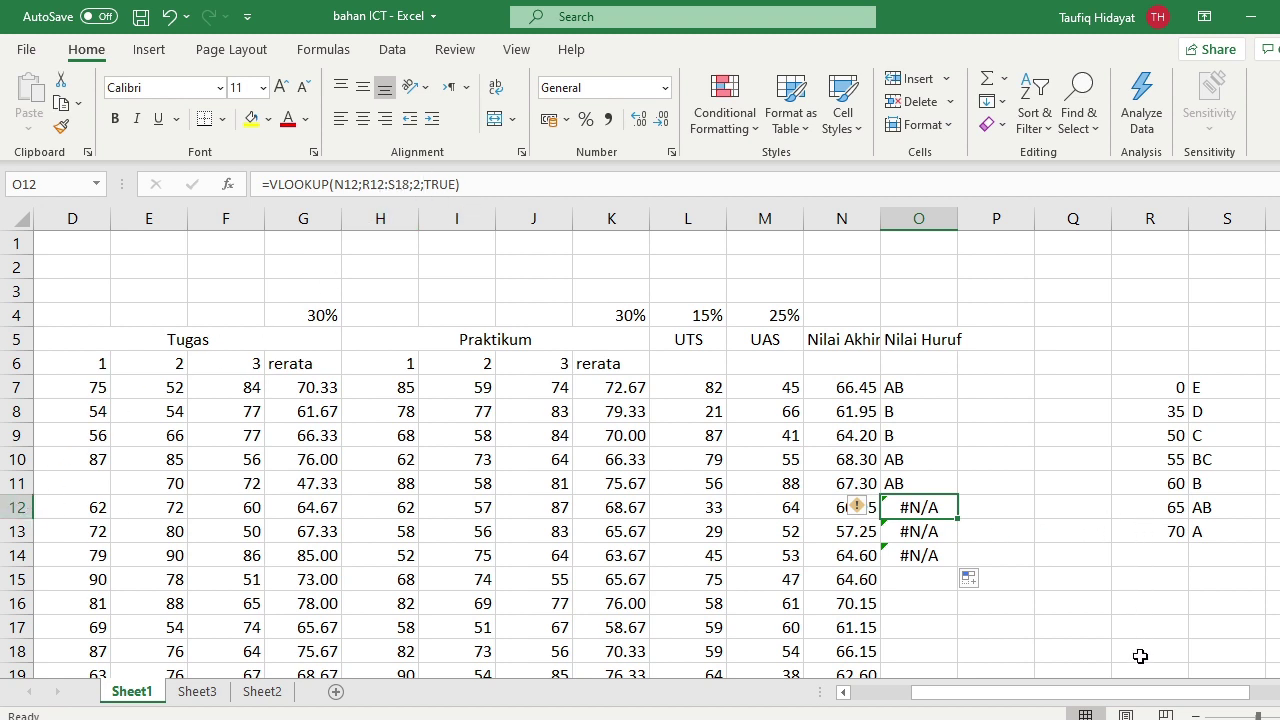
Compare O7's formula with the score-to-grade table and begin editing its table reference.
left_click(906, 382)
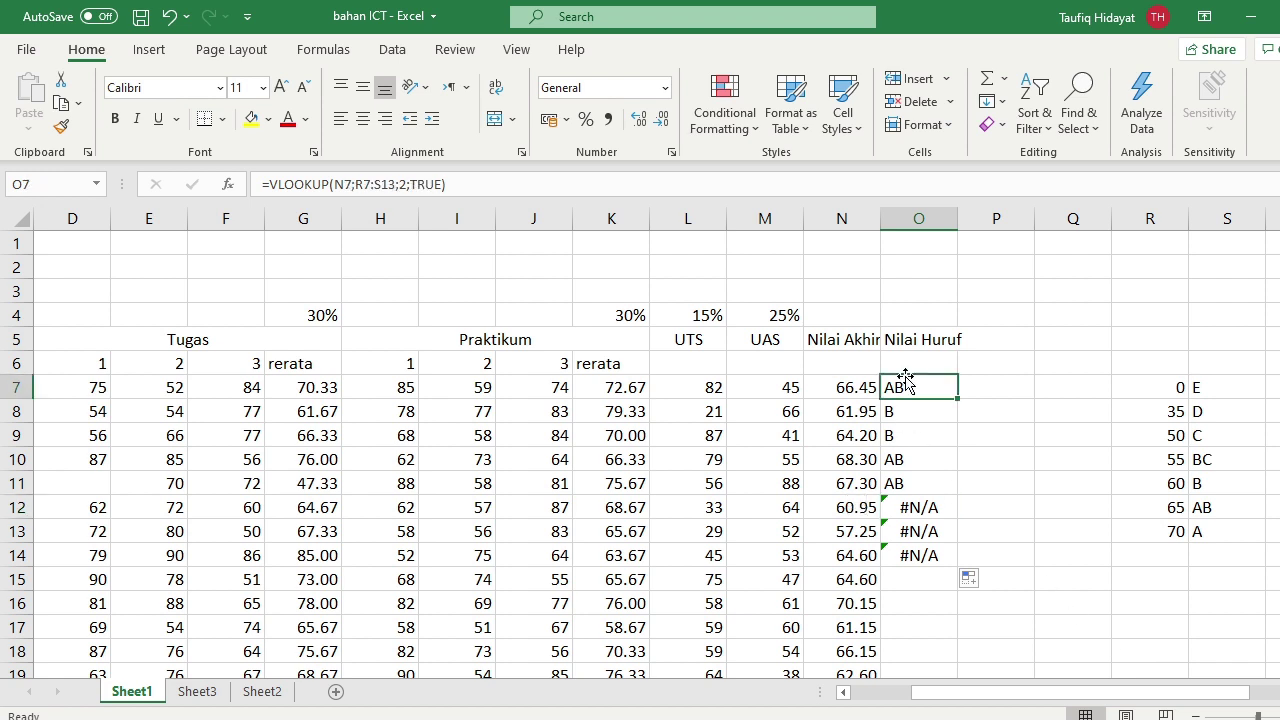
left_click_drag(1180, 380, 1224, 552)
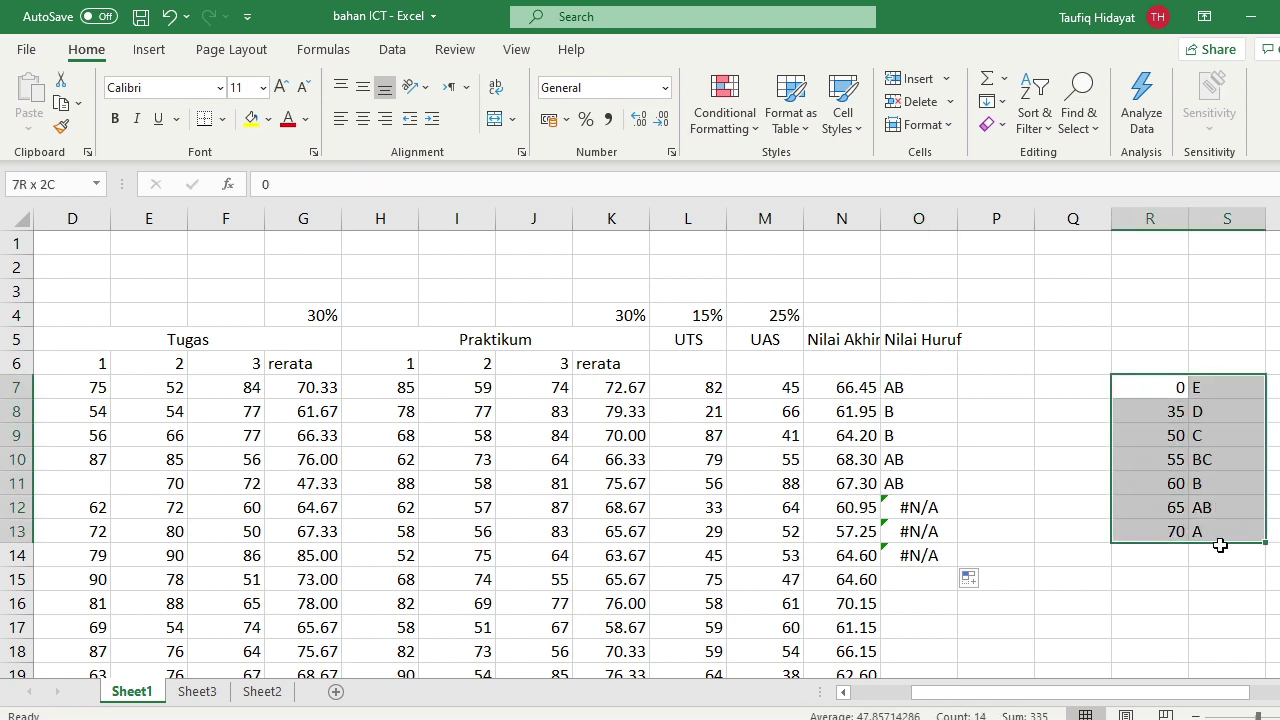
left_click(1231, 590)
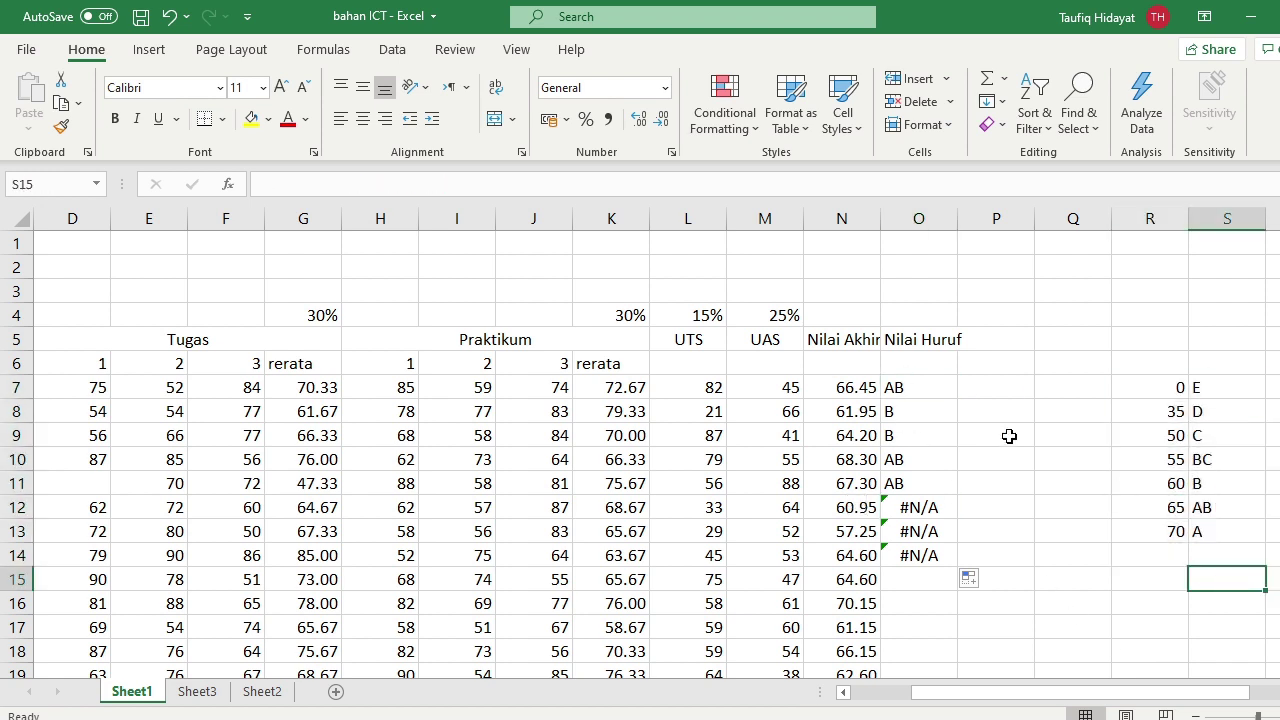
left_click(892, 390)
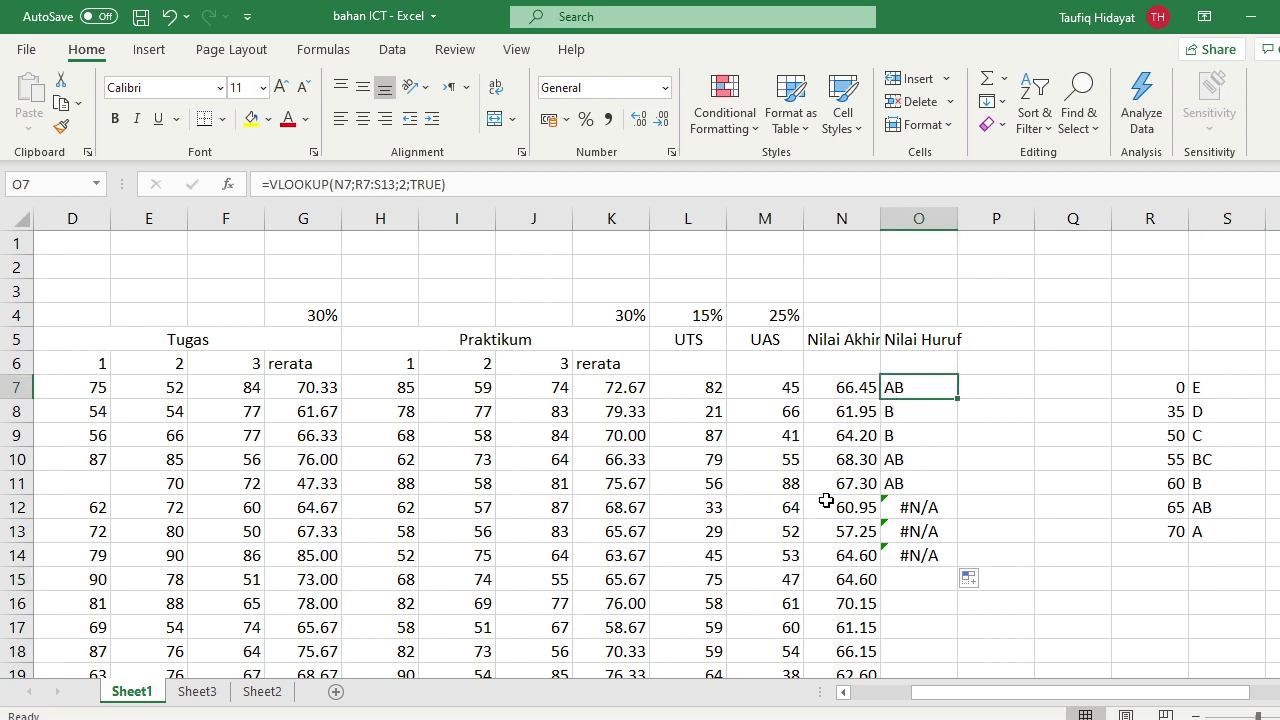
left_click(352, 185)
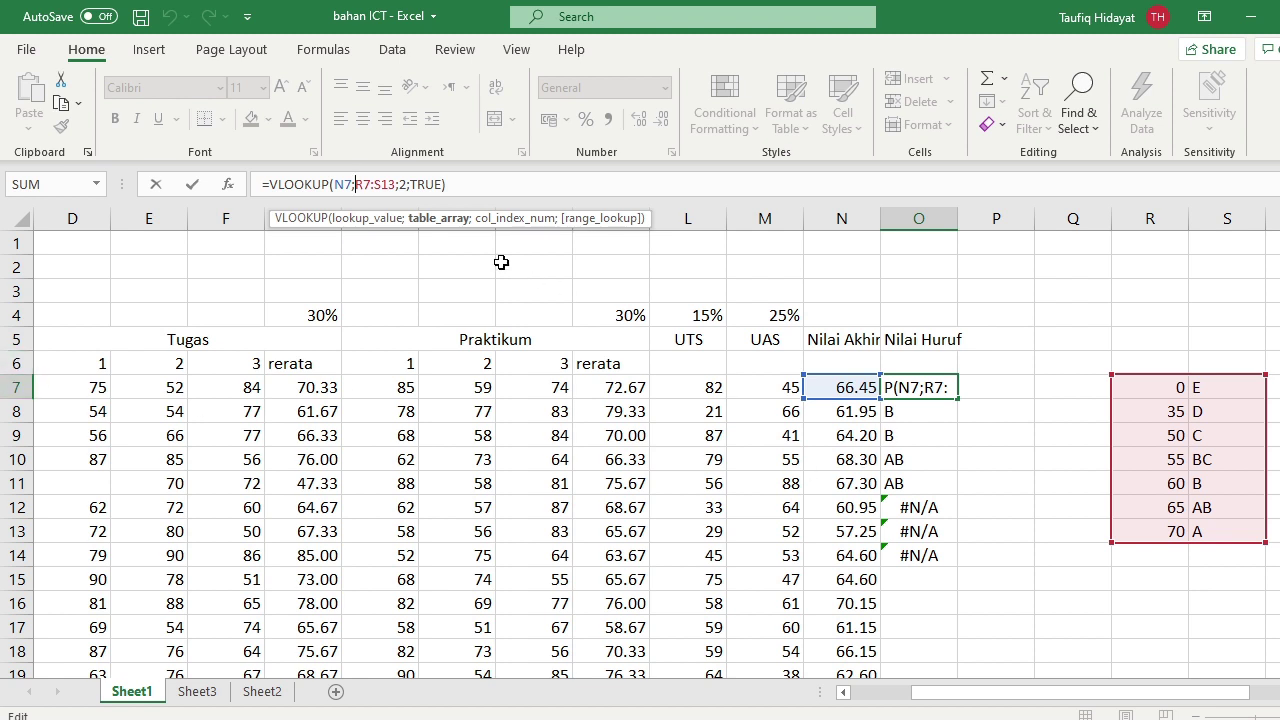
Lock O7's grade table reference as $R$7:$S$13 in the VLOOKUP formula.
key("F4")
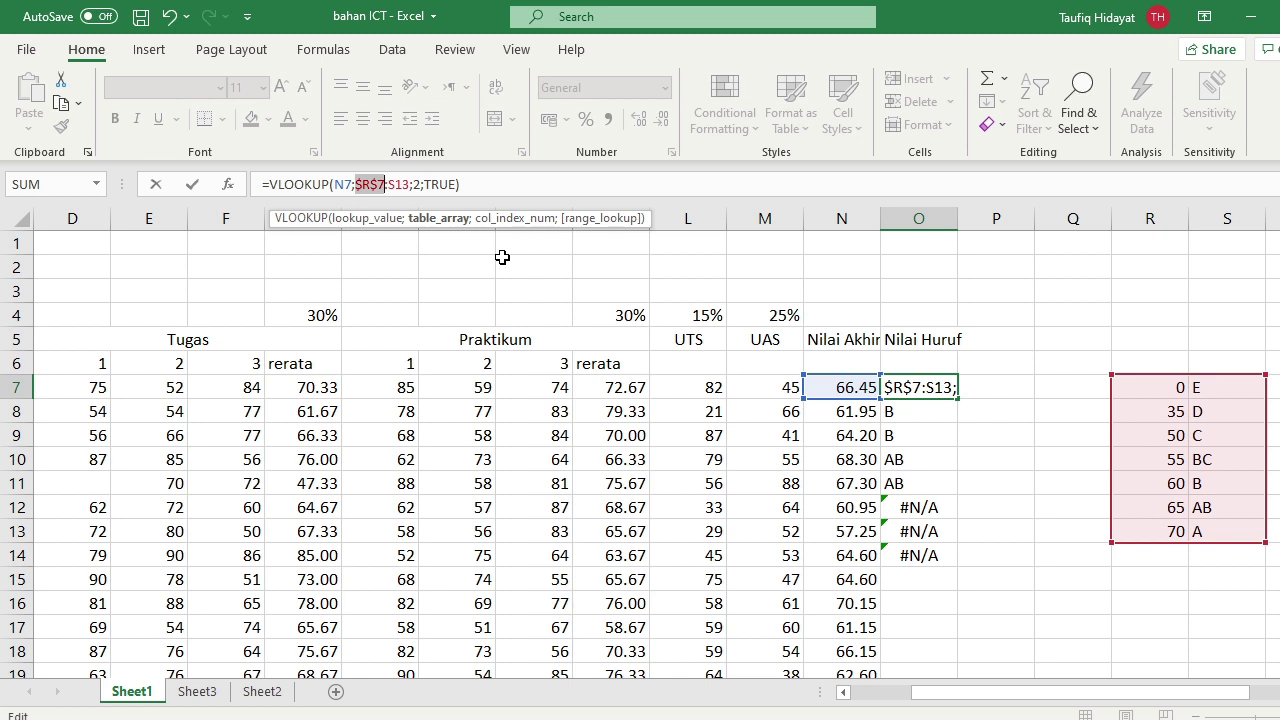
left_click(388, 184)
type("$R")
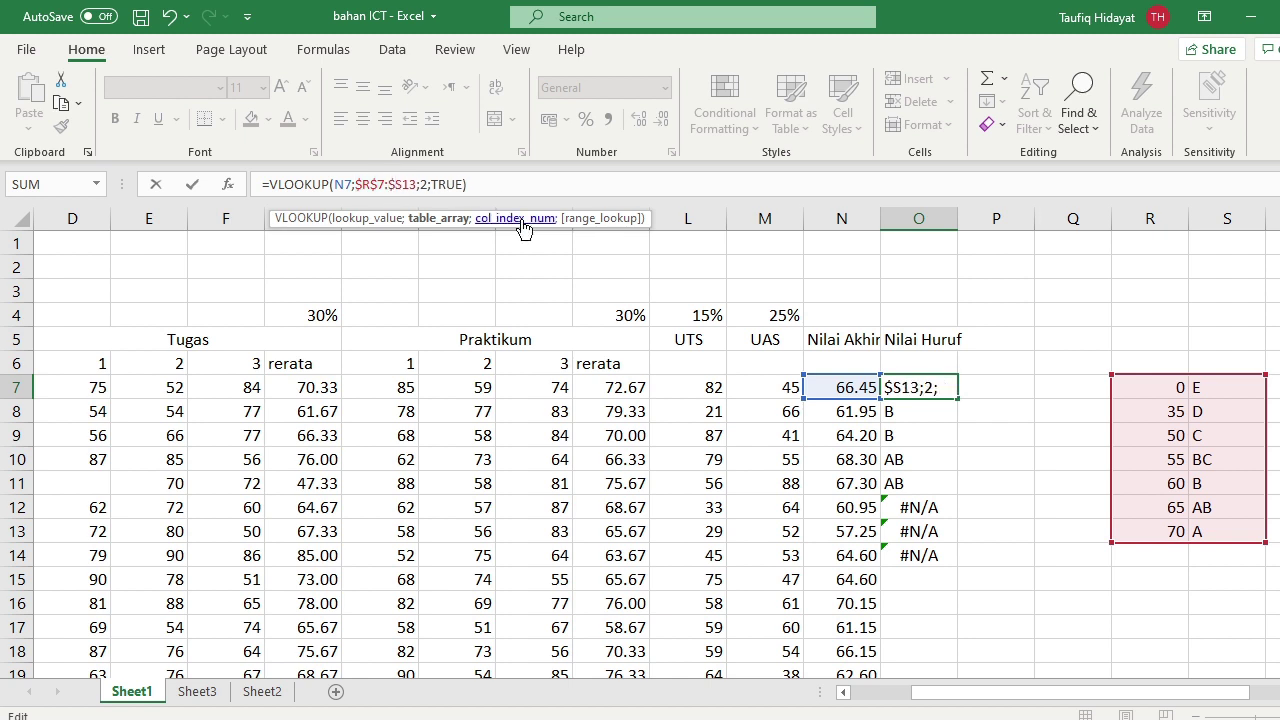
type("$")
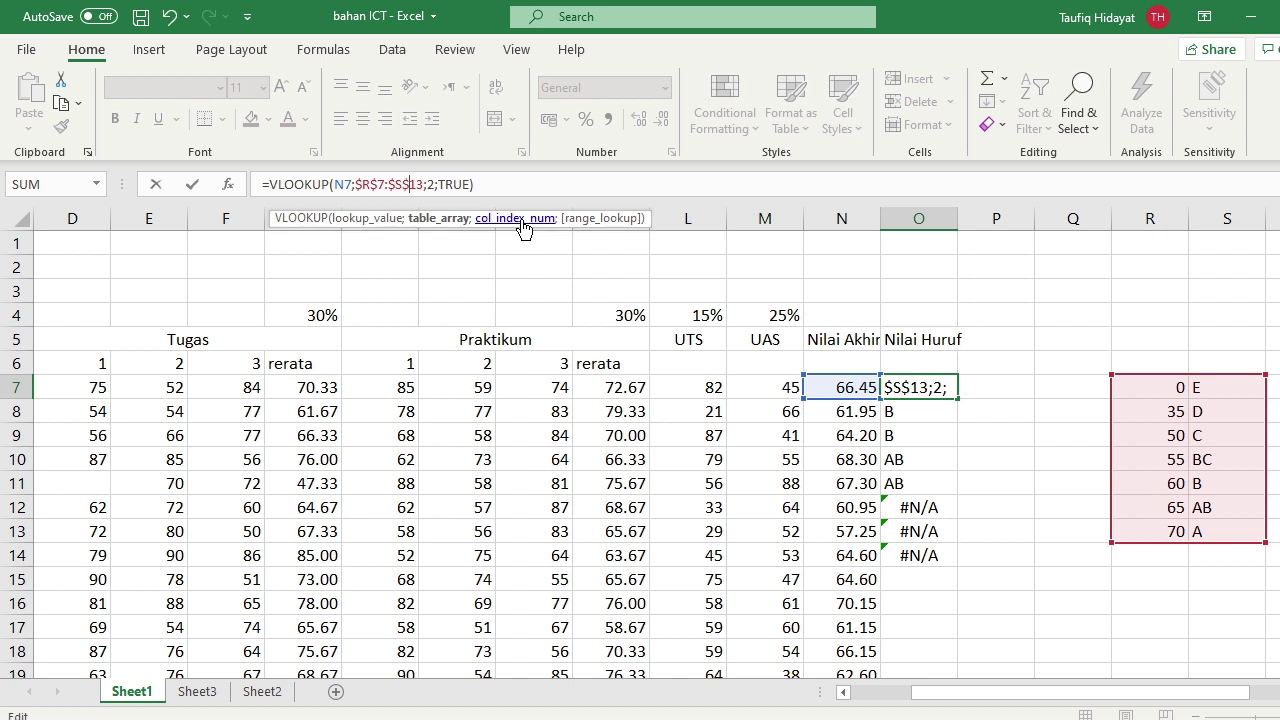
key("Return")
Copy the corrected grade formula from O7 down to O31.
left_click(899, 388)
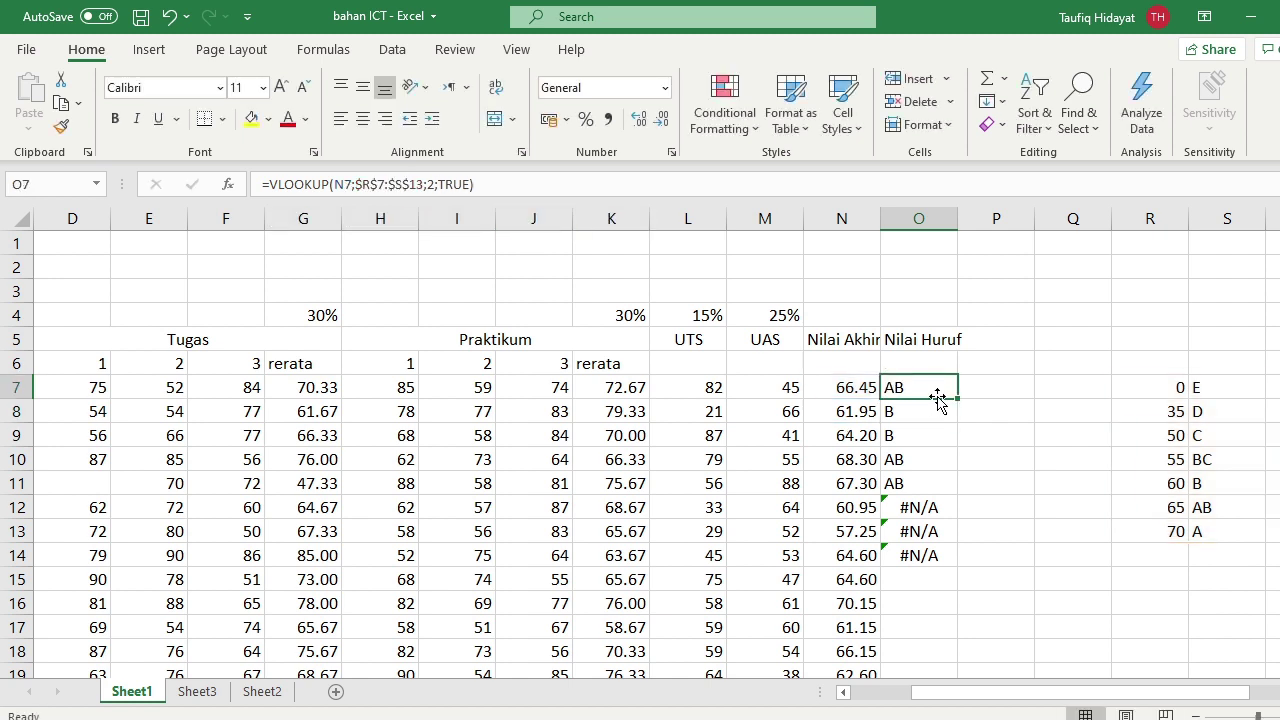
mouse_move(957, 398)
left_mouse_down()
mouse_move(935, 605)
mouse_move(950, 664)
left_mouse_up()
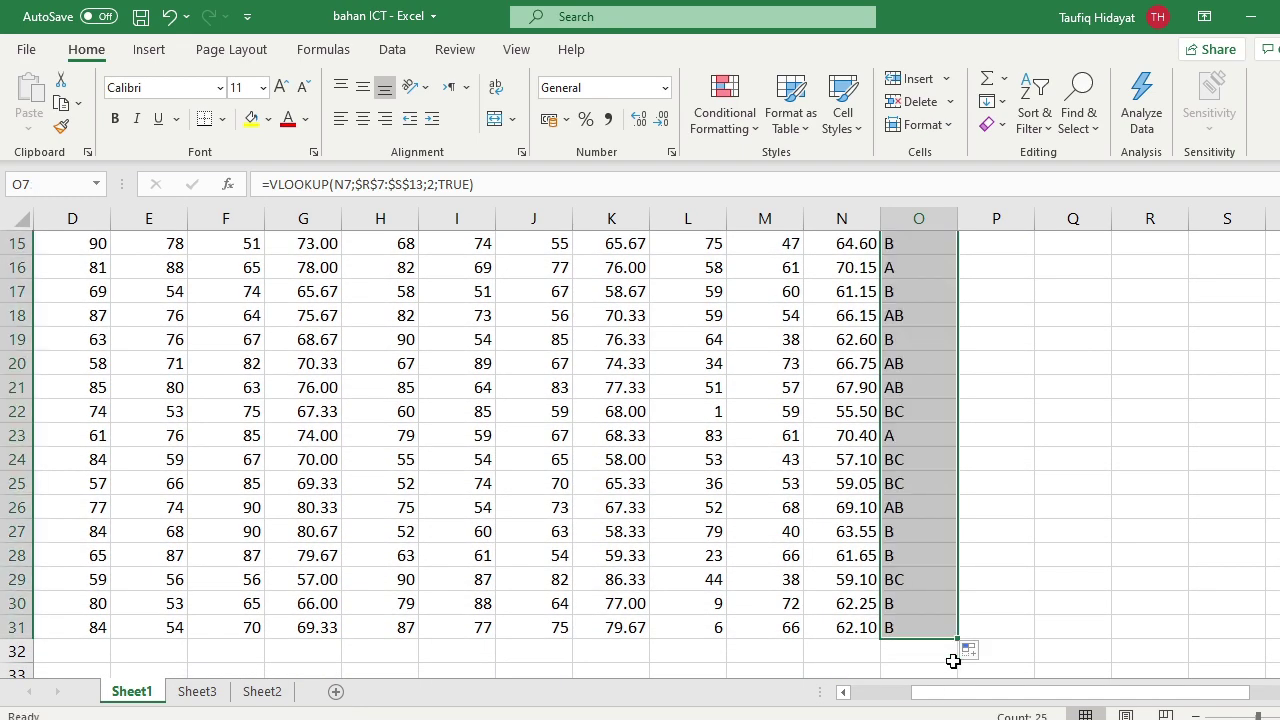
scroll(952, 660, "up", 1)
scroll(955, 665, "up", 2)
scroll(955, 663, "up", 1)
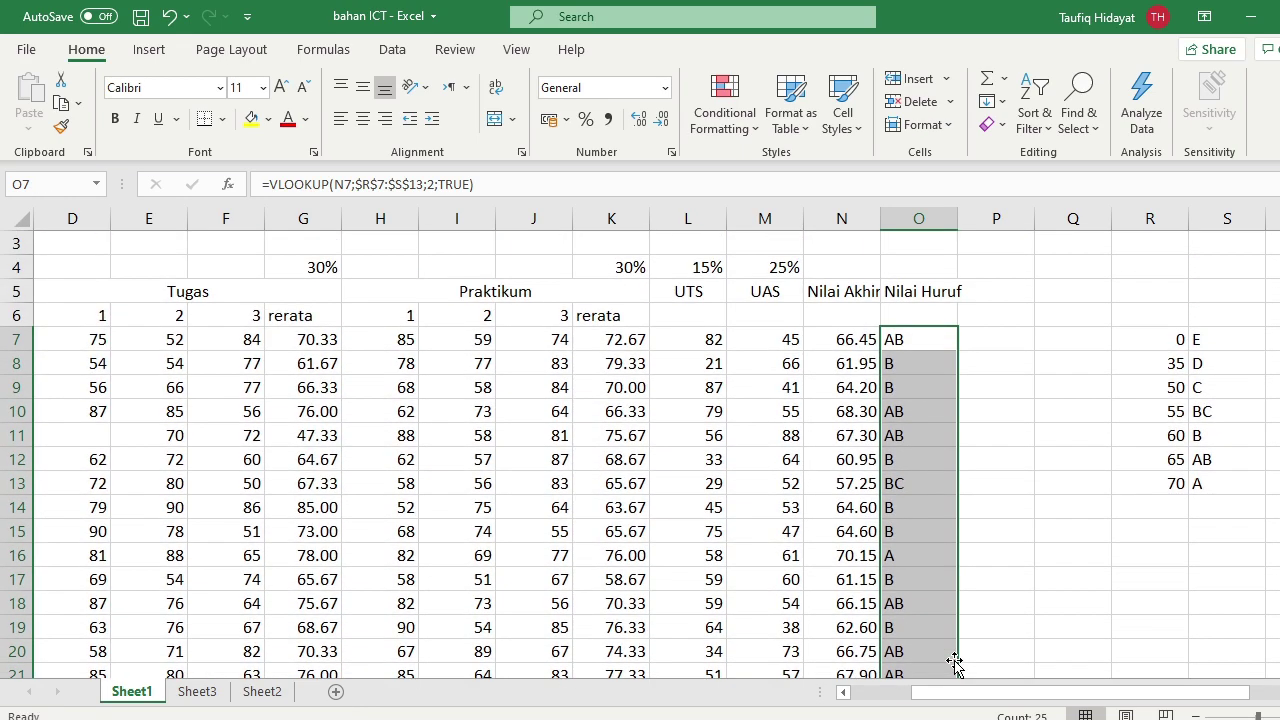
scroll(955, 663, "up", 1)
left_click(1005, 345)
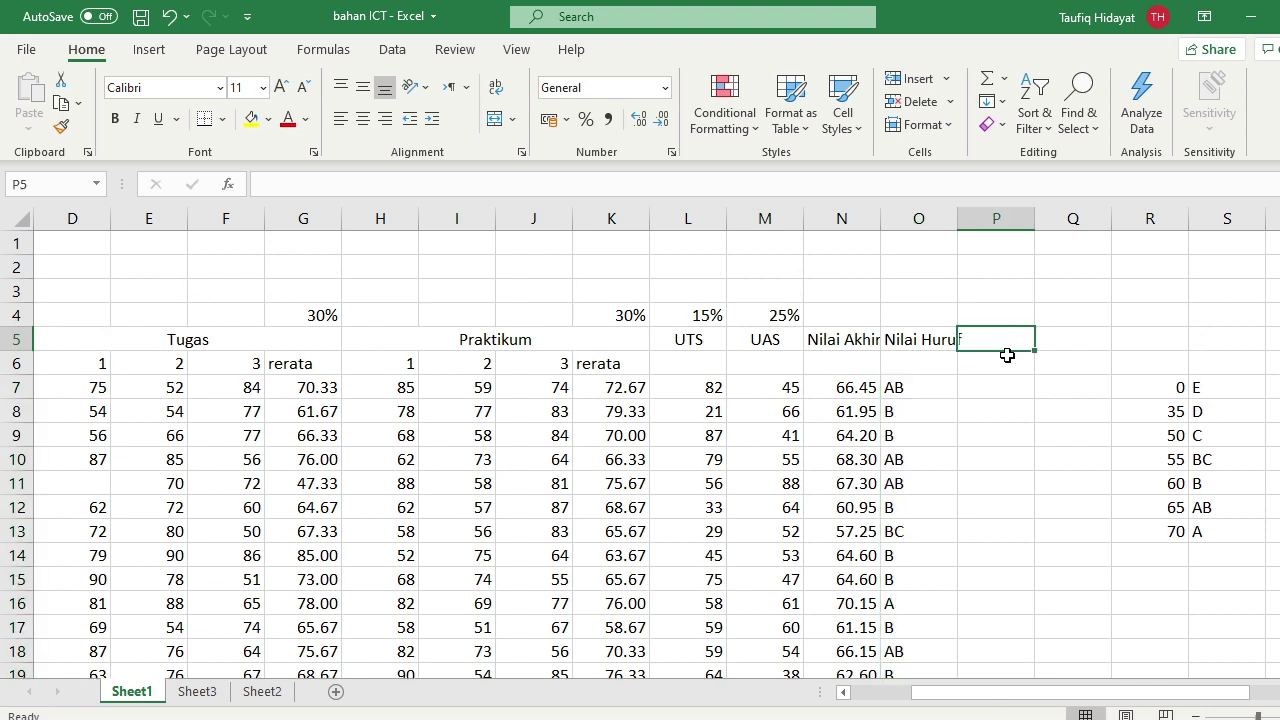
Add the heading Mengulang in P5.
type("Me")
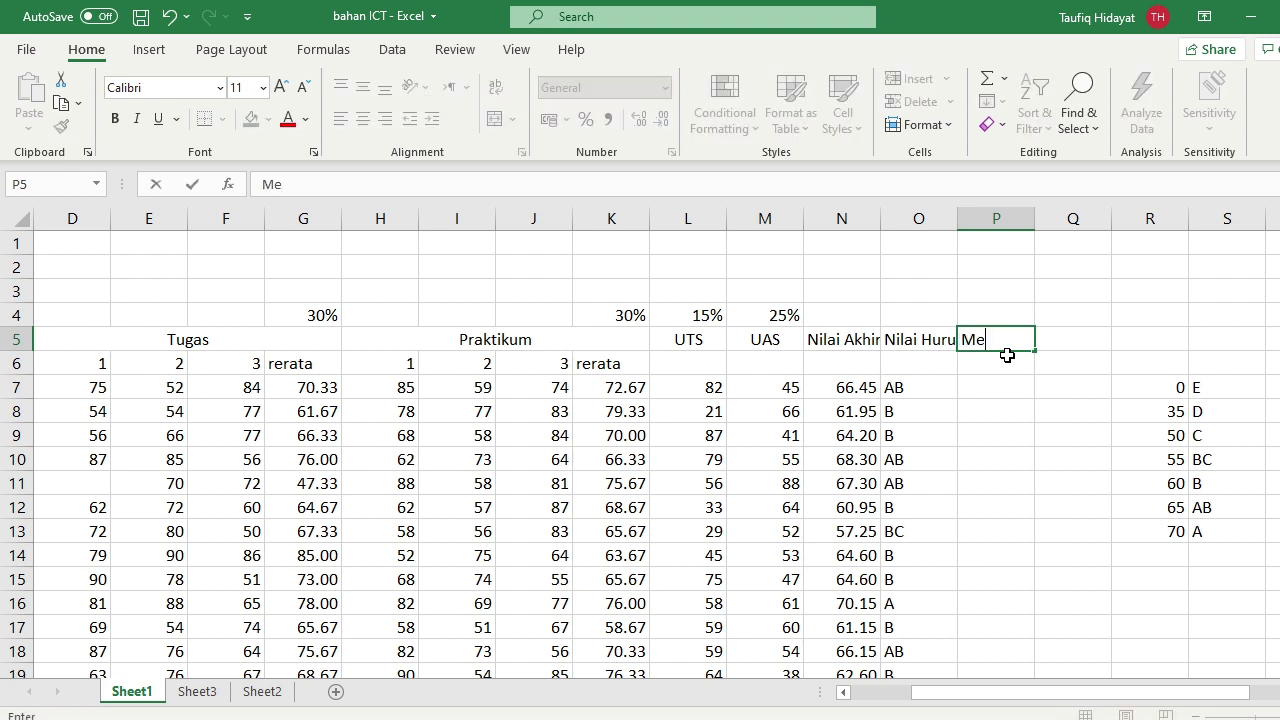
type("ngulang")
key("ctrl+Return")
scroll(982, 311, "down", 1)
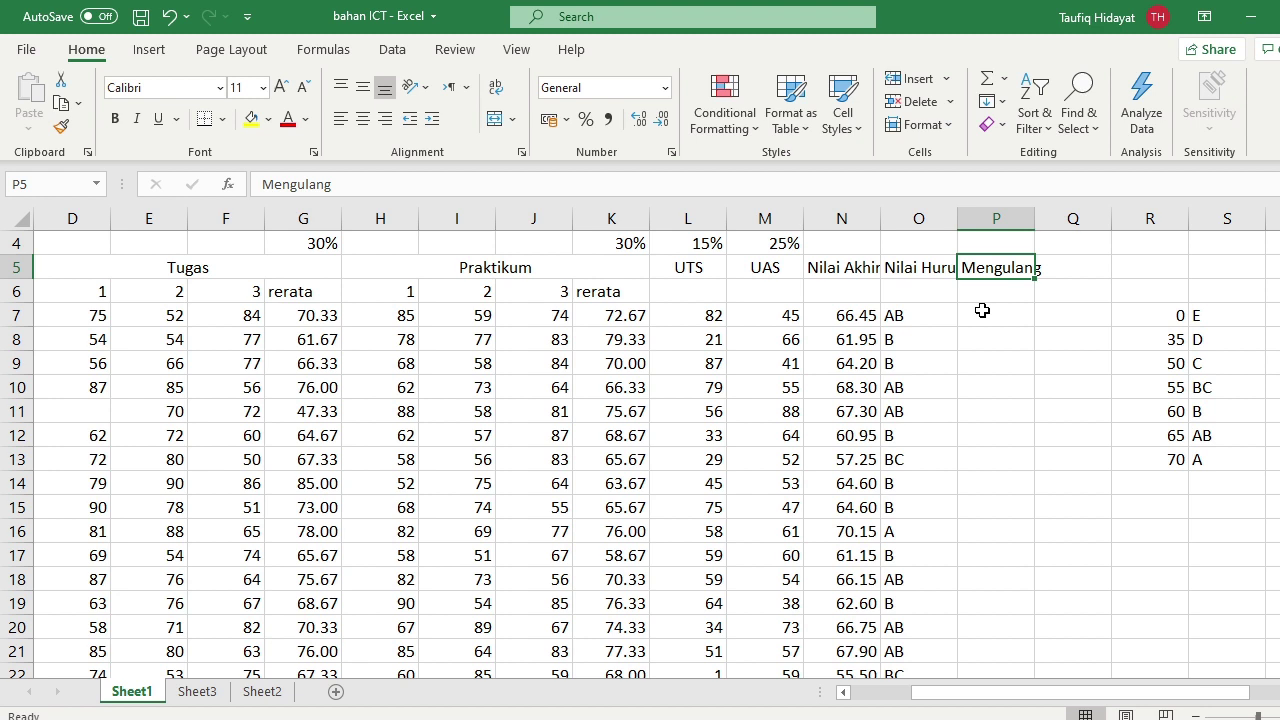
Enter Mengulang in T7 and fill it down through T10.
left_click(1274, 320)
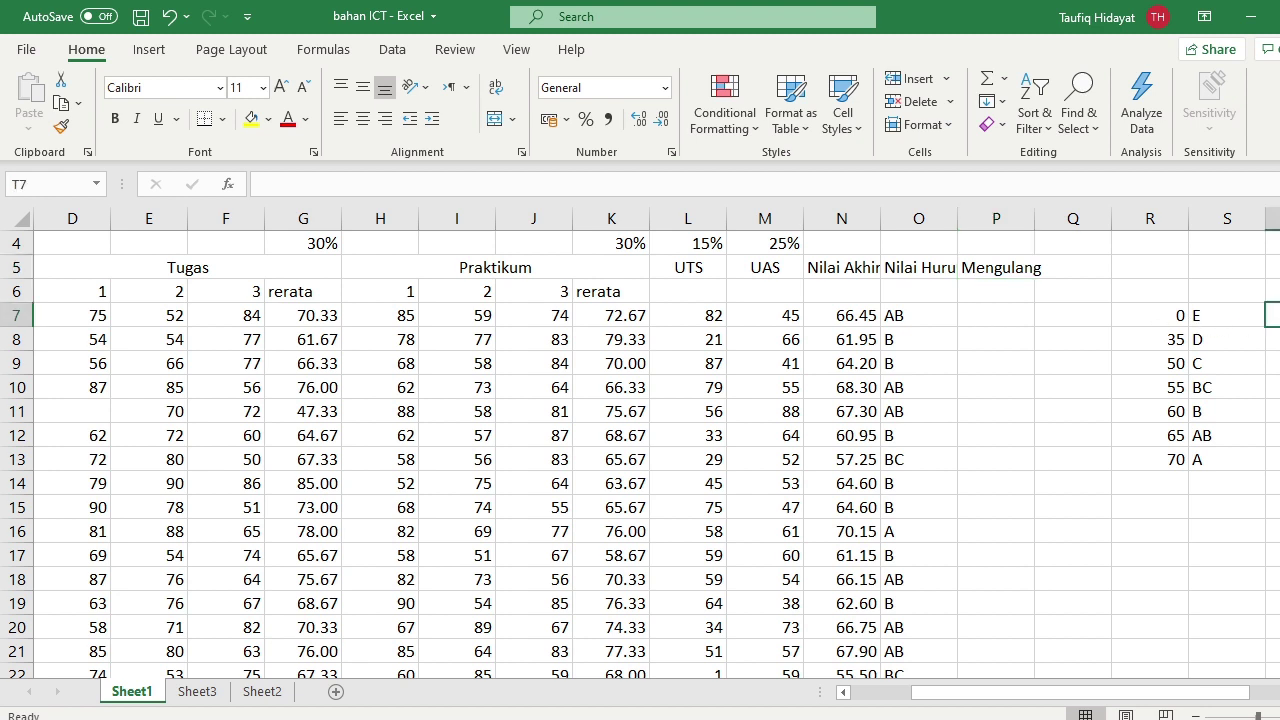
type("Mengul")
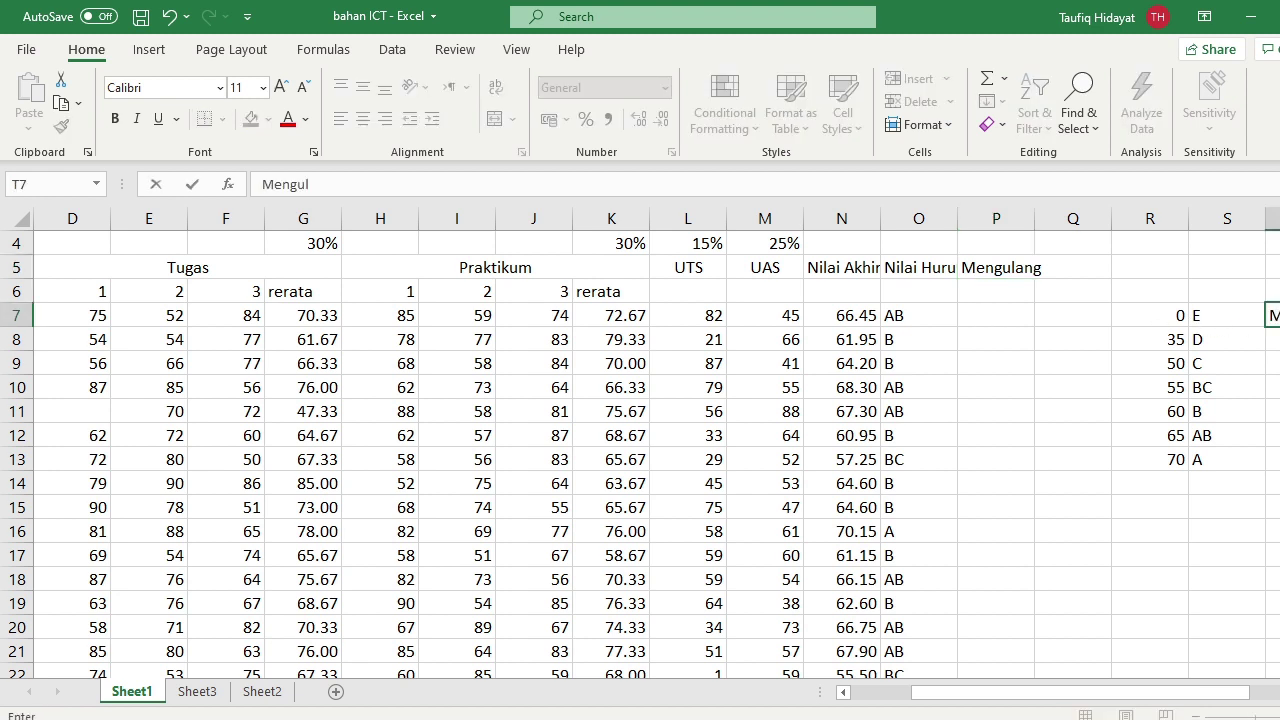
type("ang")
key("Return")
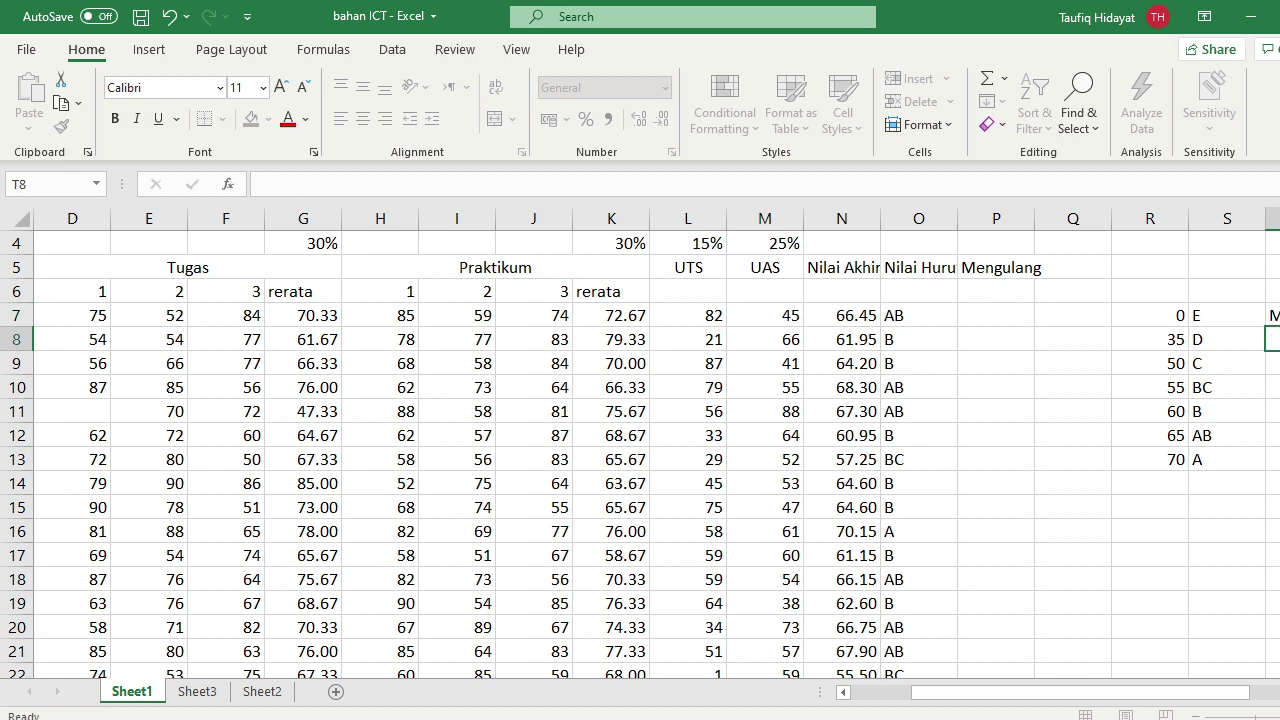
key("Up")
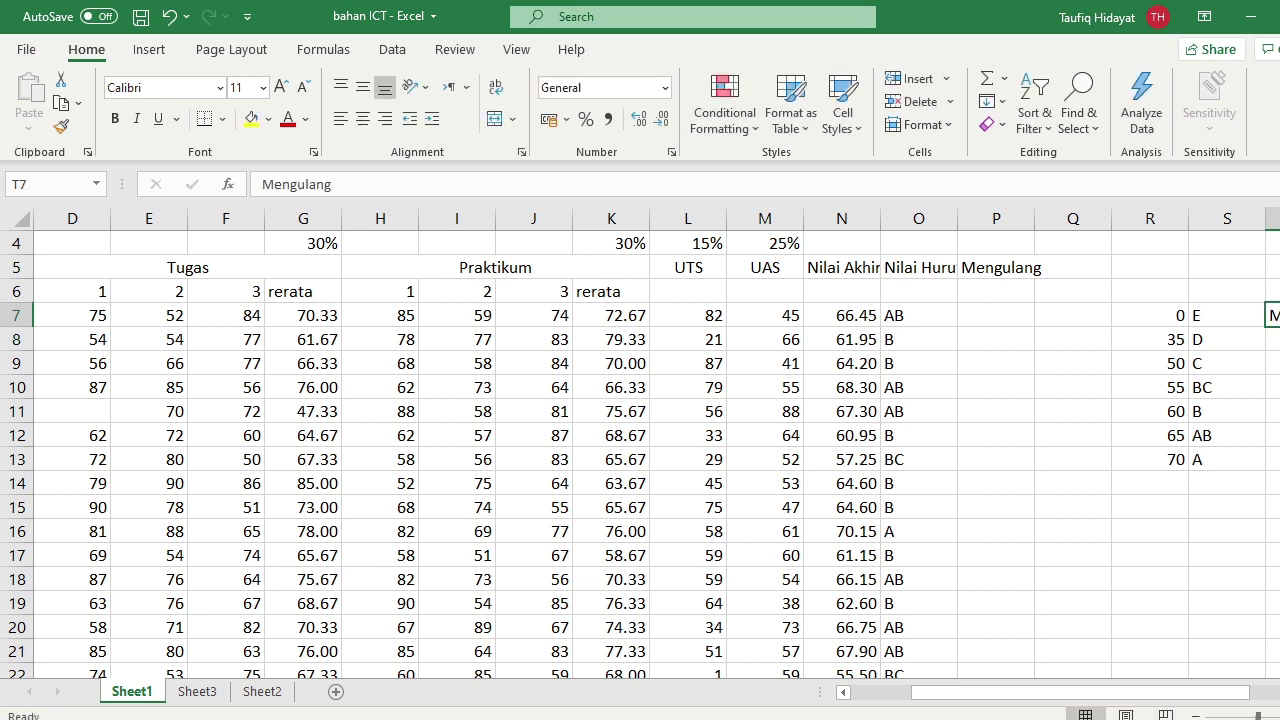
mouse_move(1278, 326)
left_mouse_down()
mouse_move(1278, 372)
mouse_move(1095, 395)
left_mouse_up()
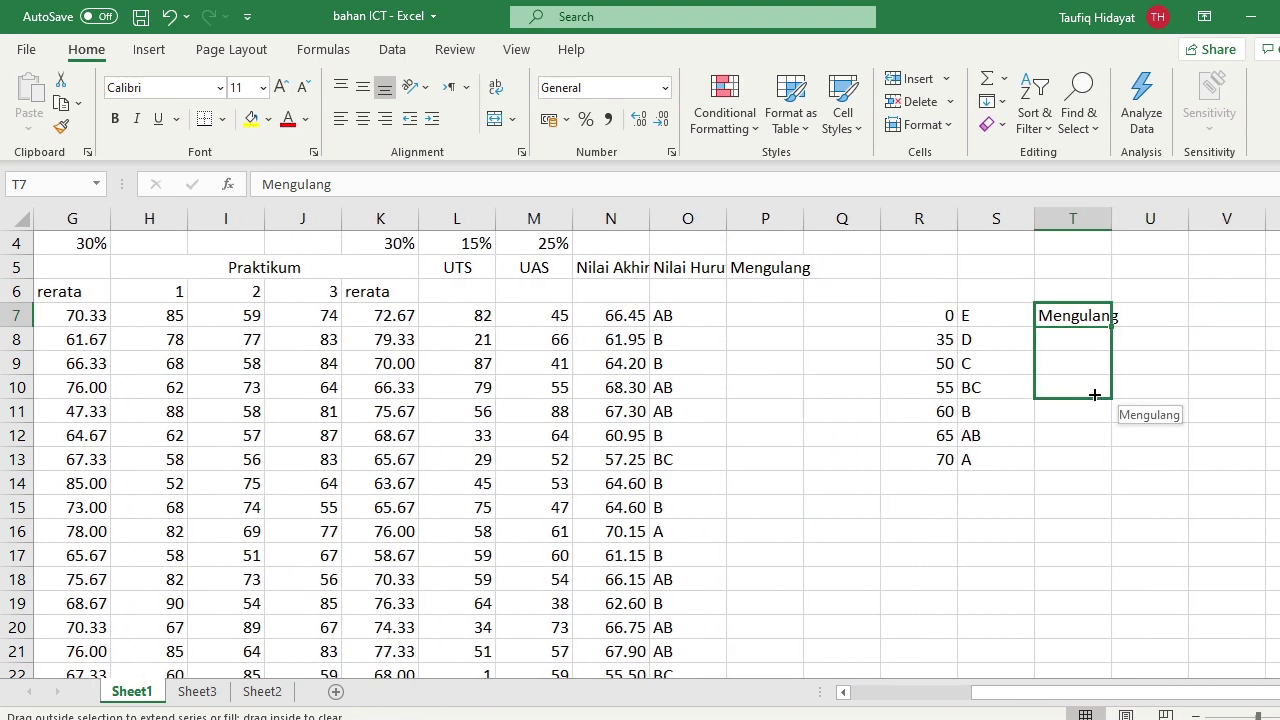
left_click_drag(1095, 395, 1095, 398)
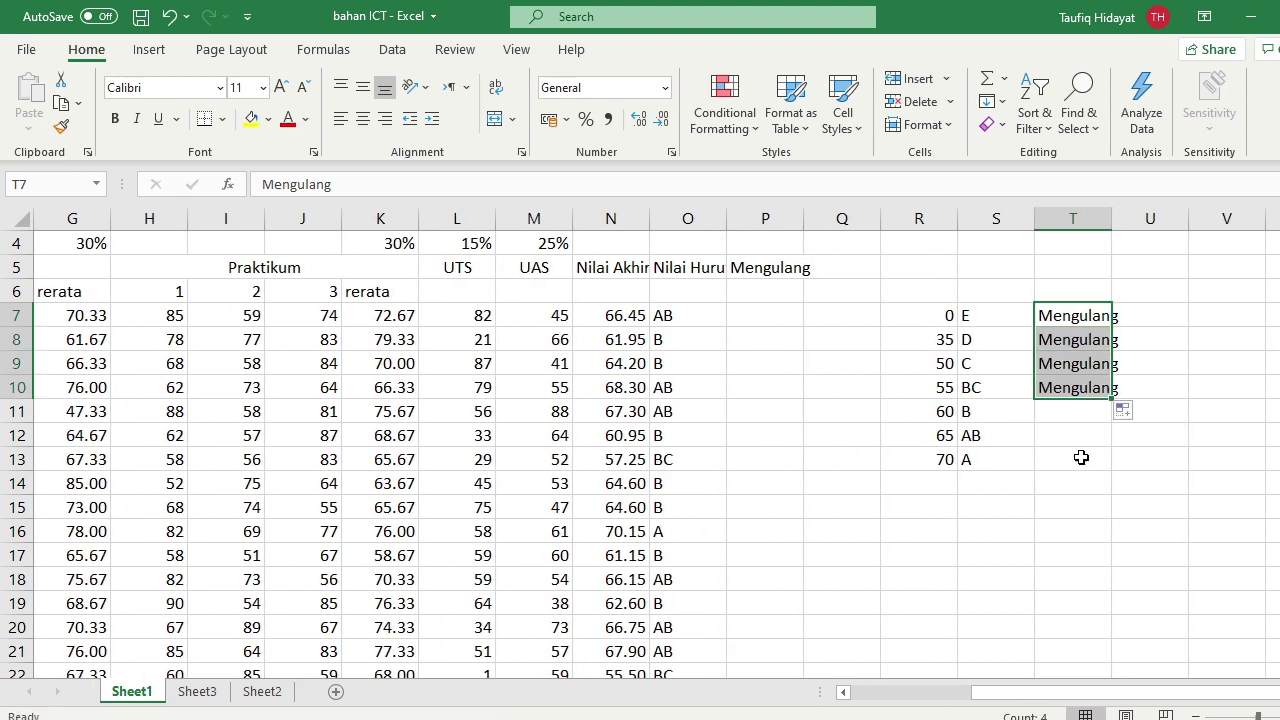
Enter Tidak Mengulang in T11 and copy it into T12:T13.
left_click(1071, 408)
type("Ti")
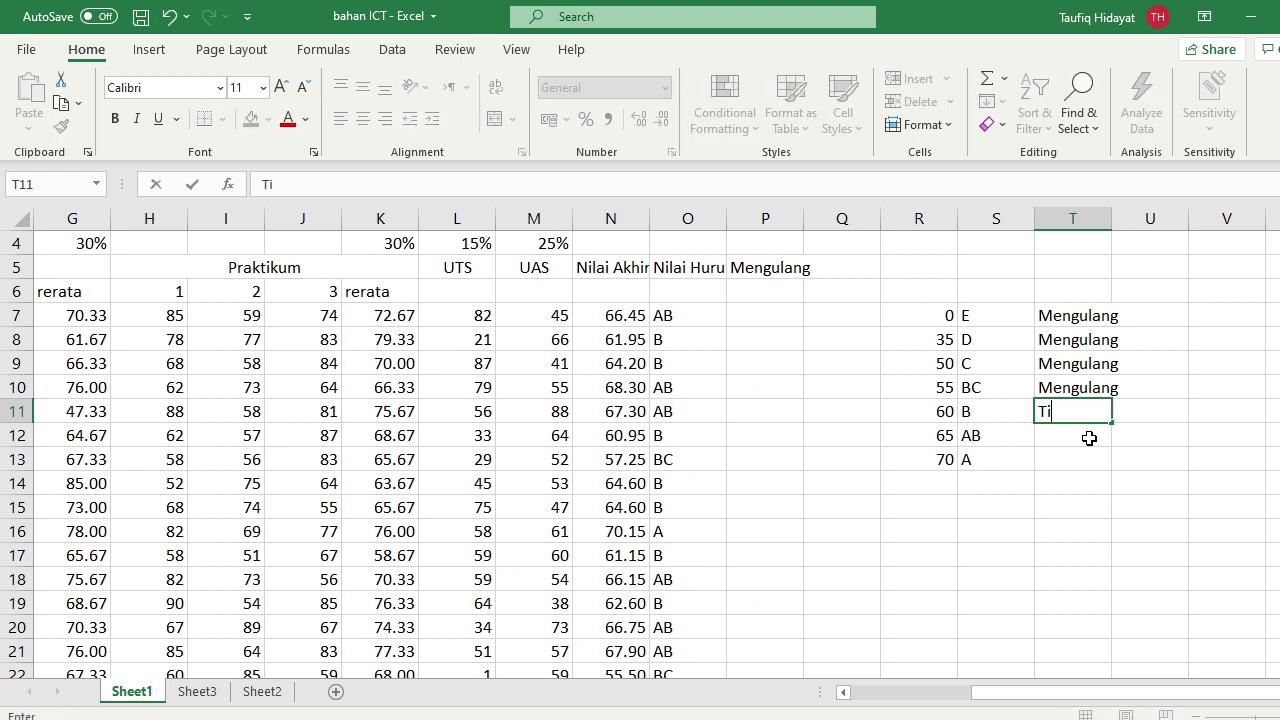
type("dak Mengulan")
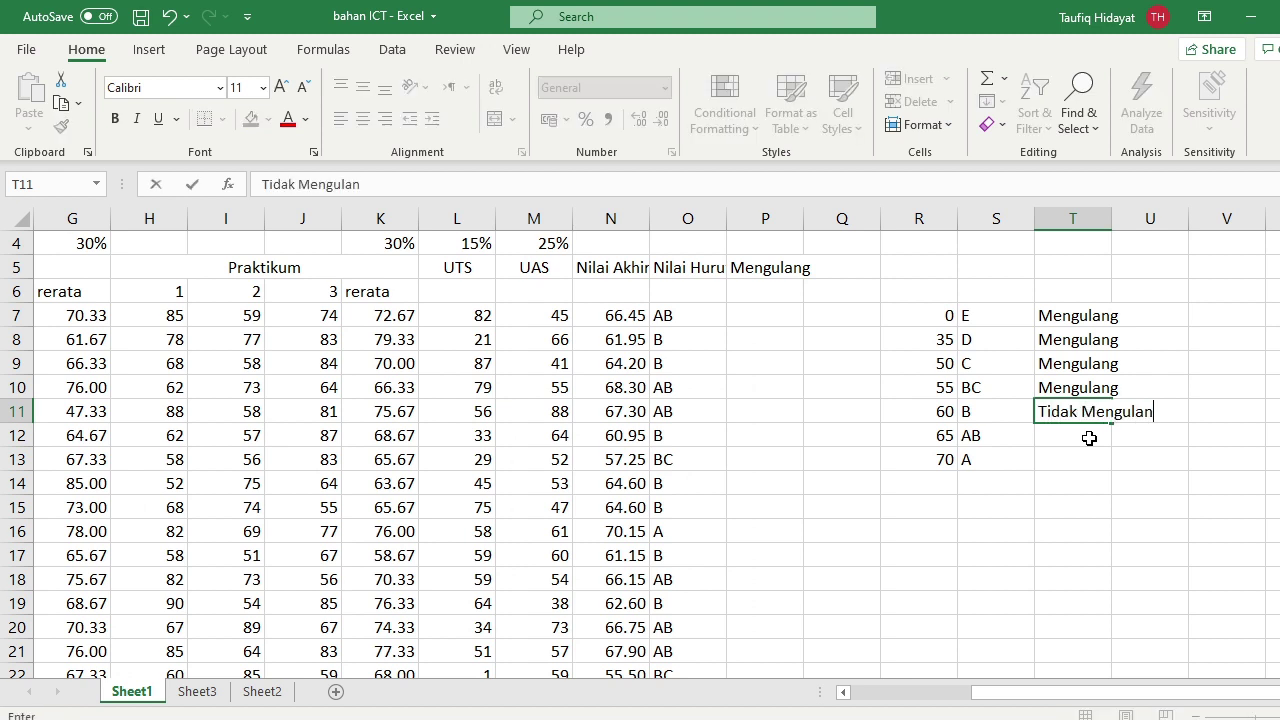
type("g")
key("Return")
left_click(1090, 410)
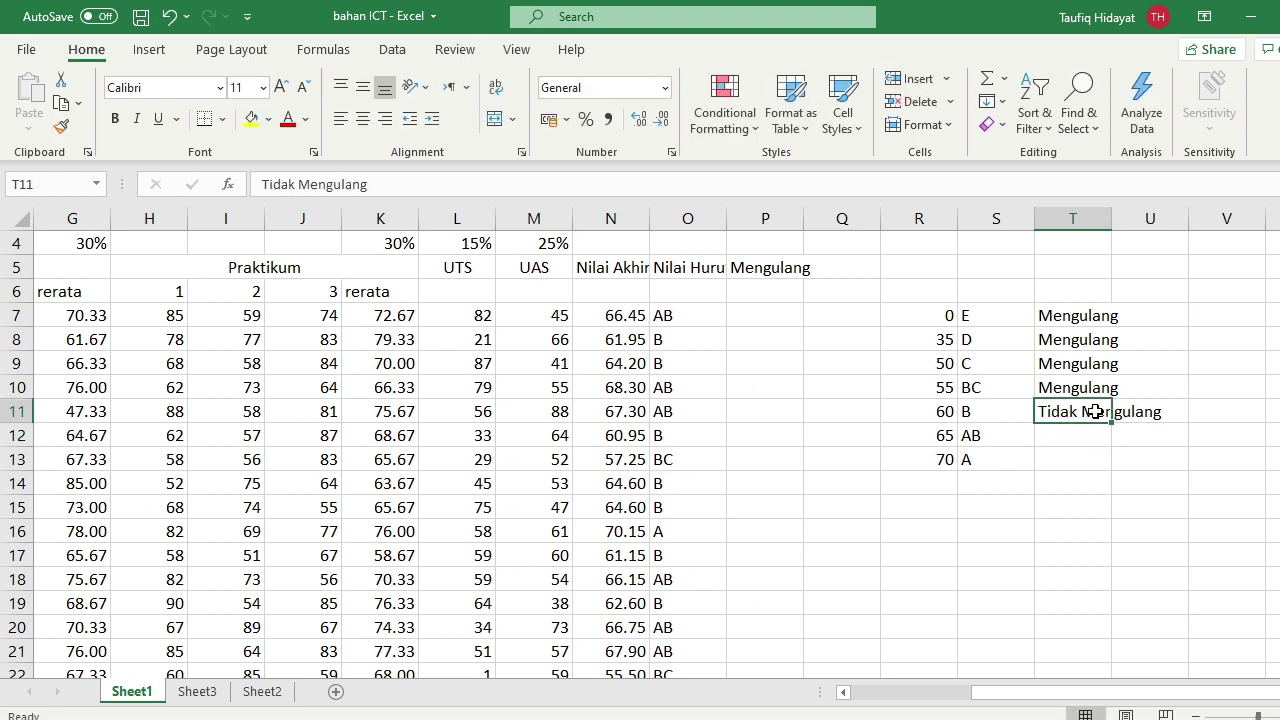
key("ctrl+c")
left_click_drag(1082, 440, 1086, 452)
key("ctrl+v")
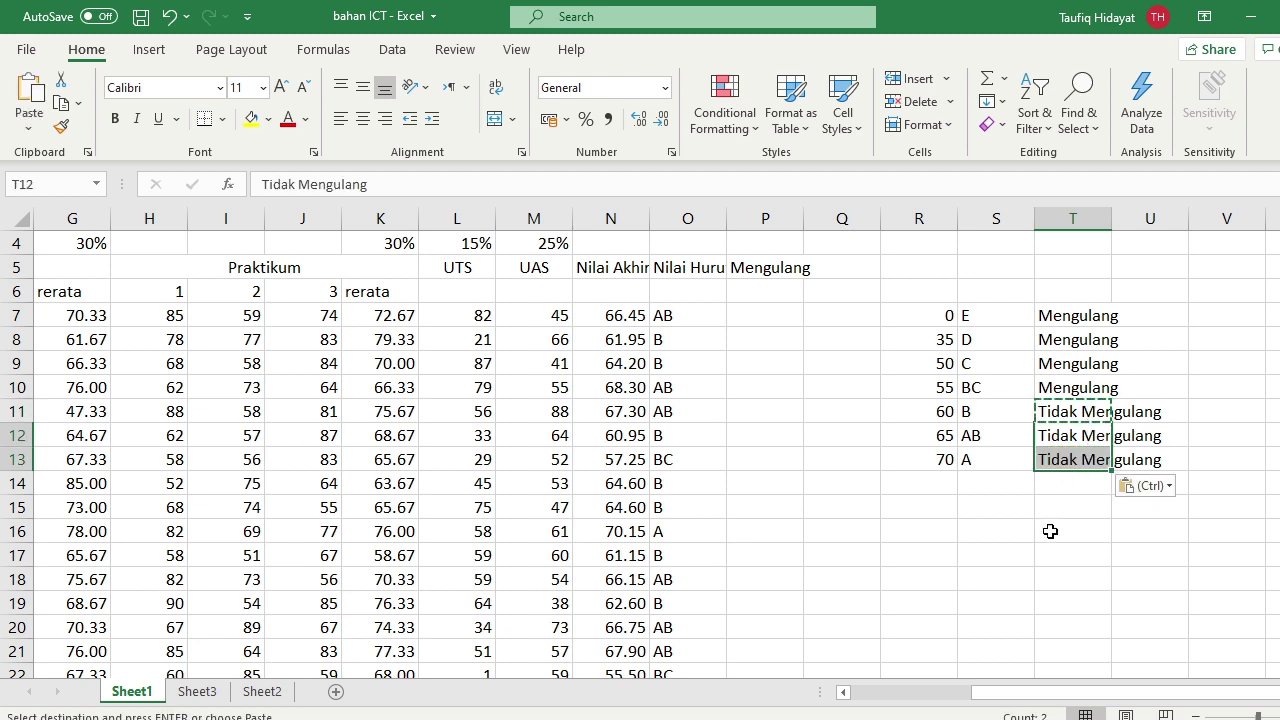
left_click(765, 312)
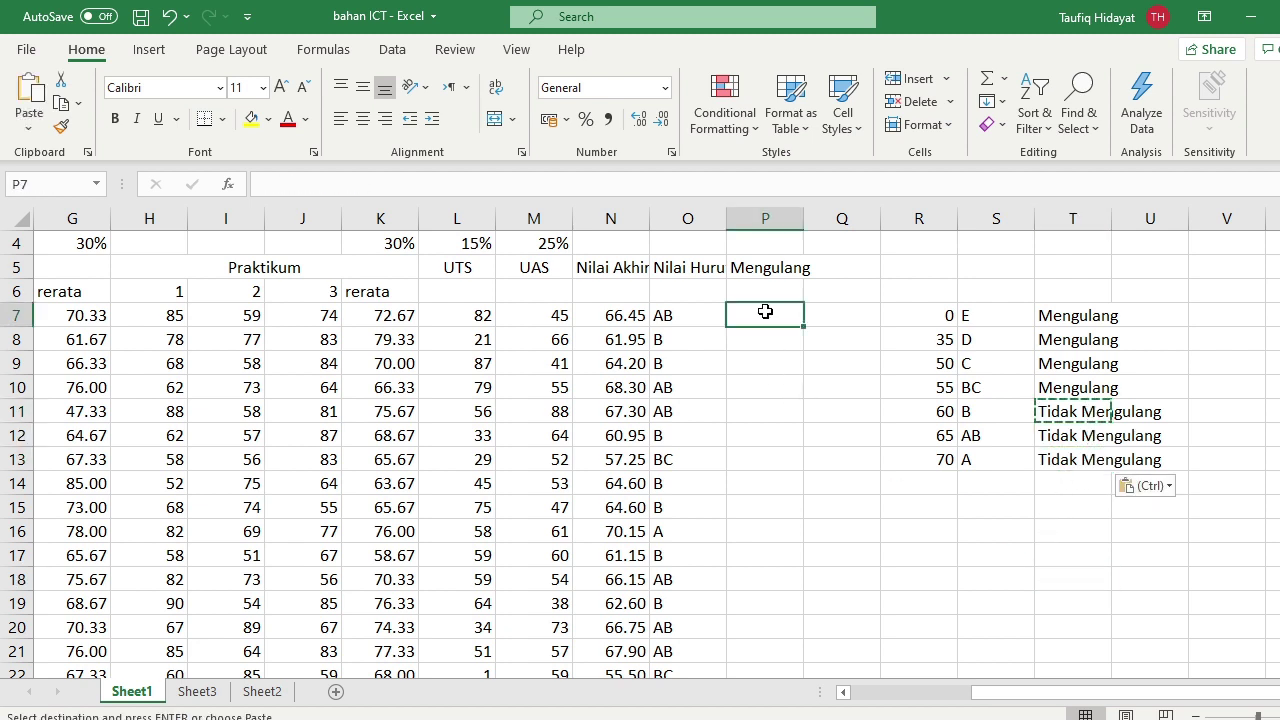
Enter =VLOOKUP(O7;S7:T13;2;FALSE) in P7.
type("=v")
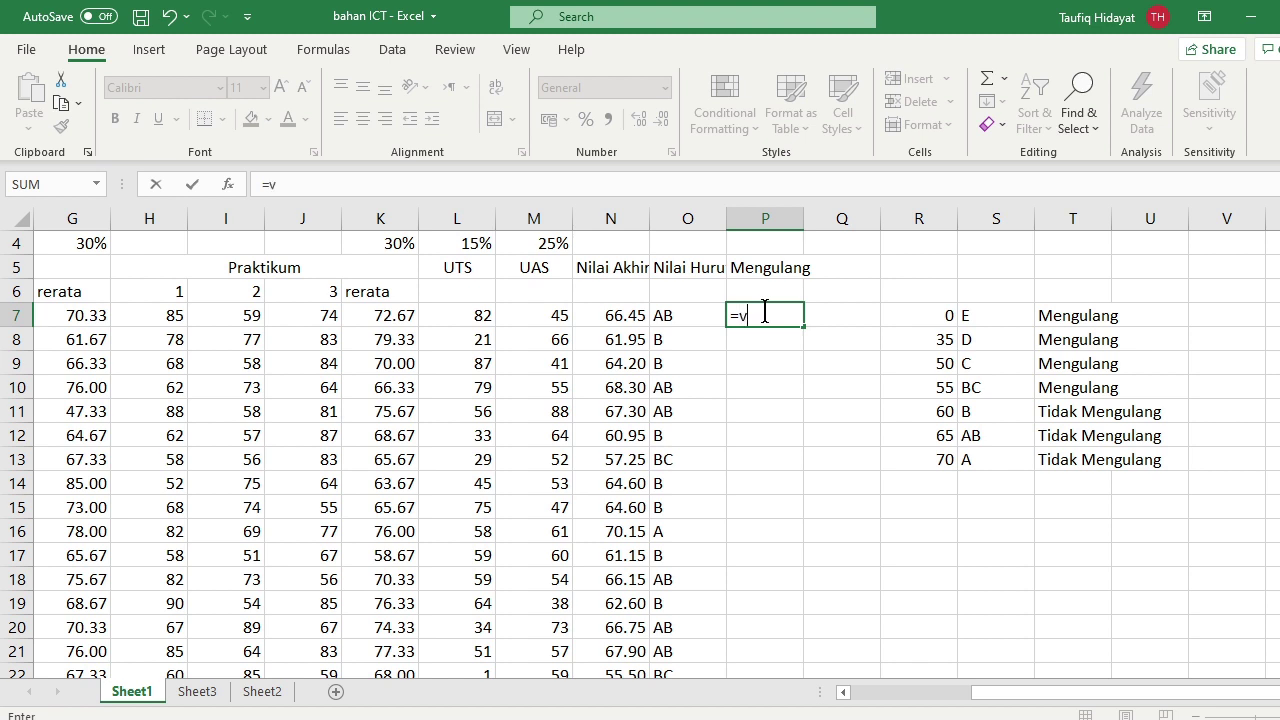
type("lookup")
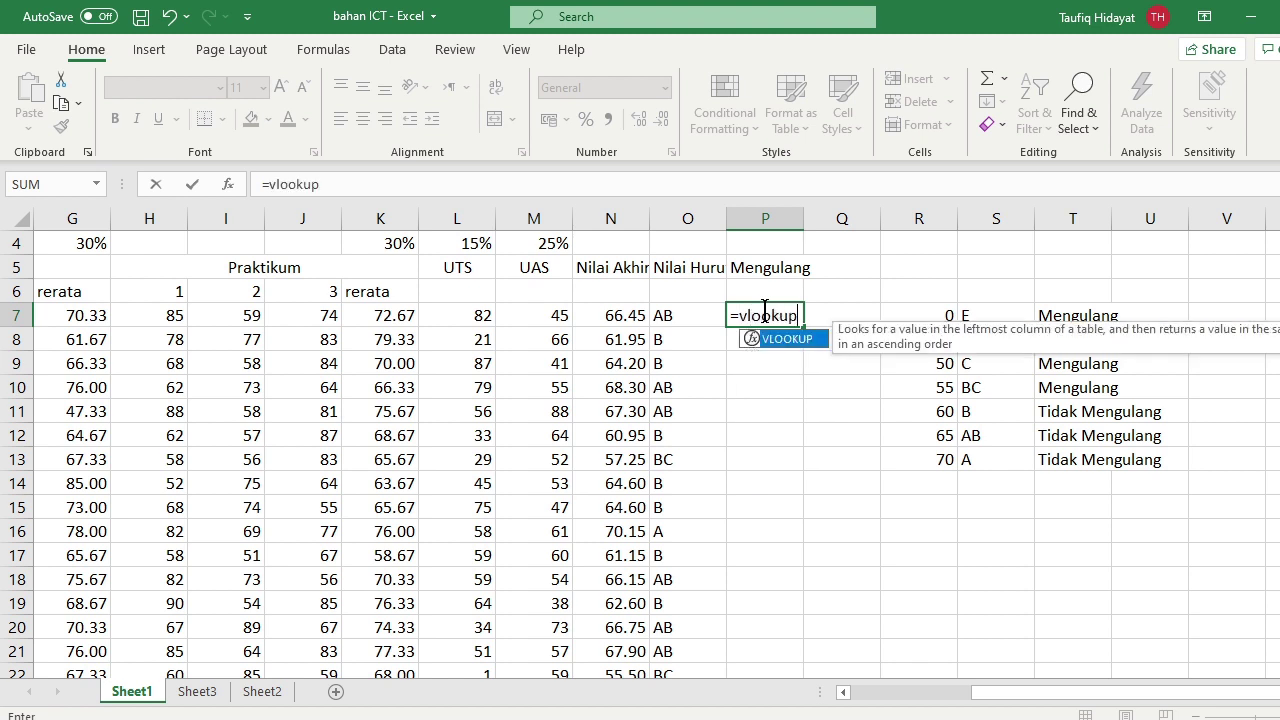
type("(")
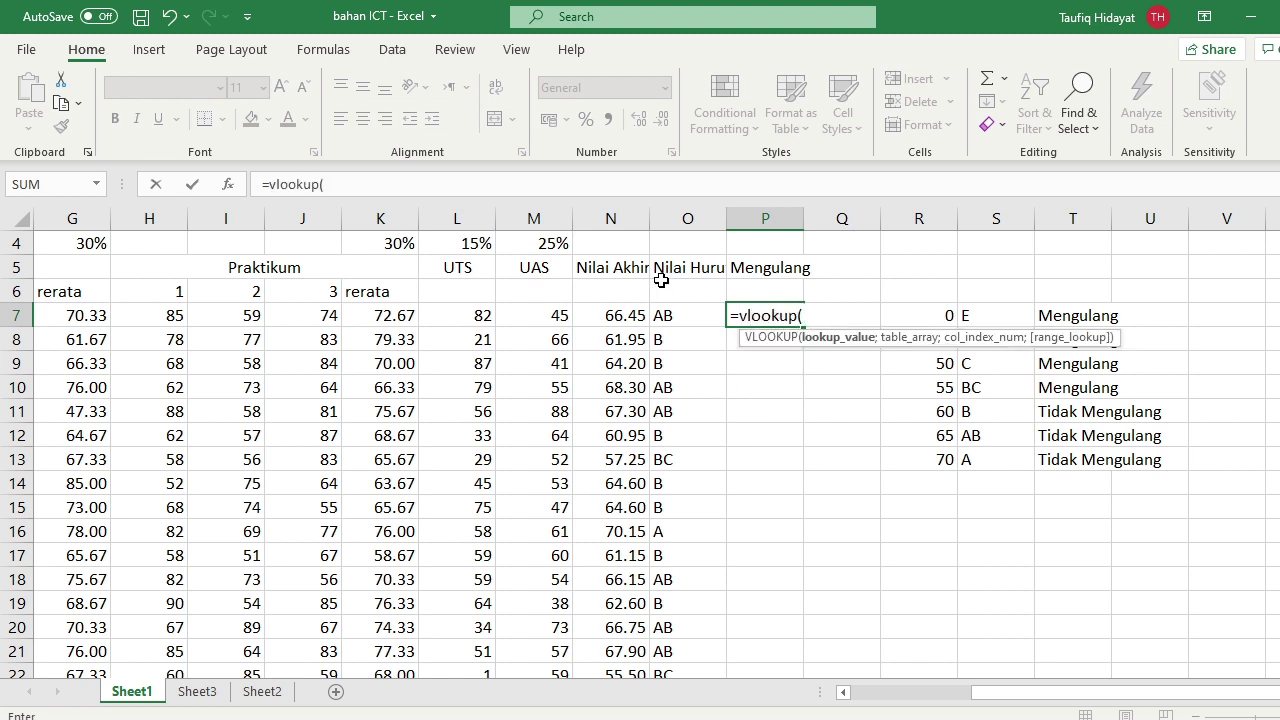
left_click(710, 316)
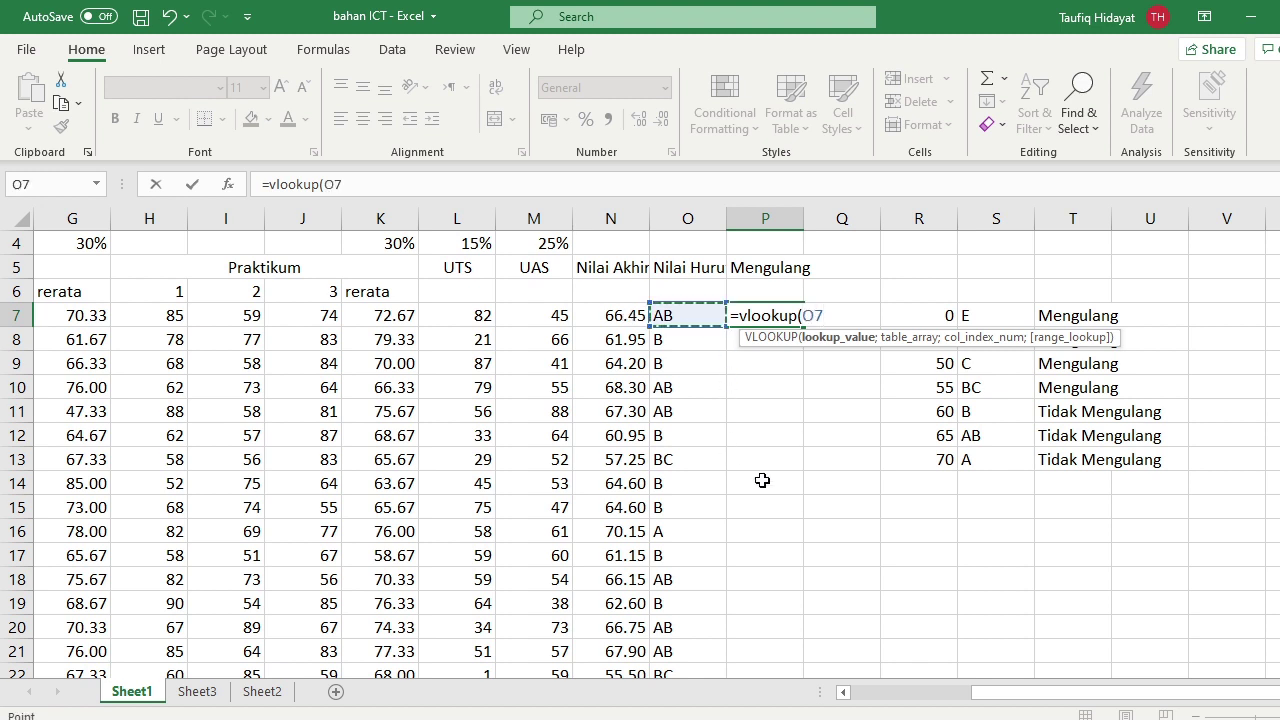
type(";")
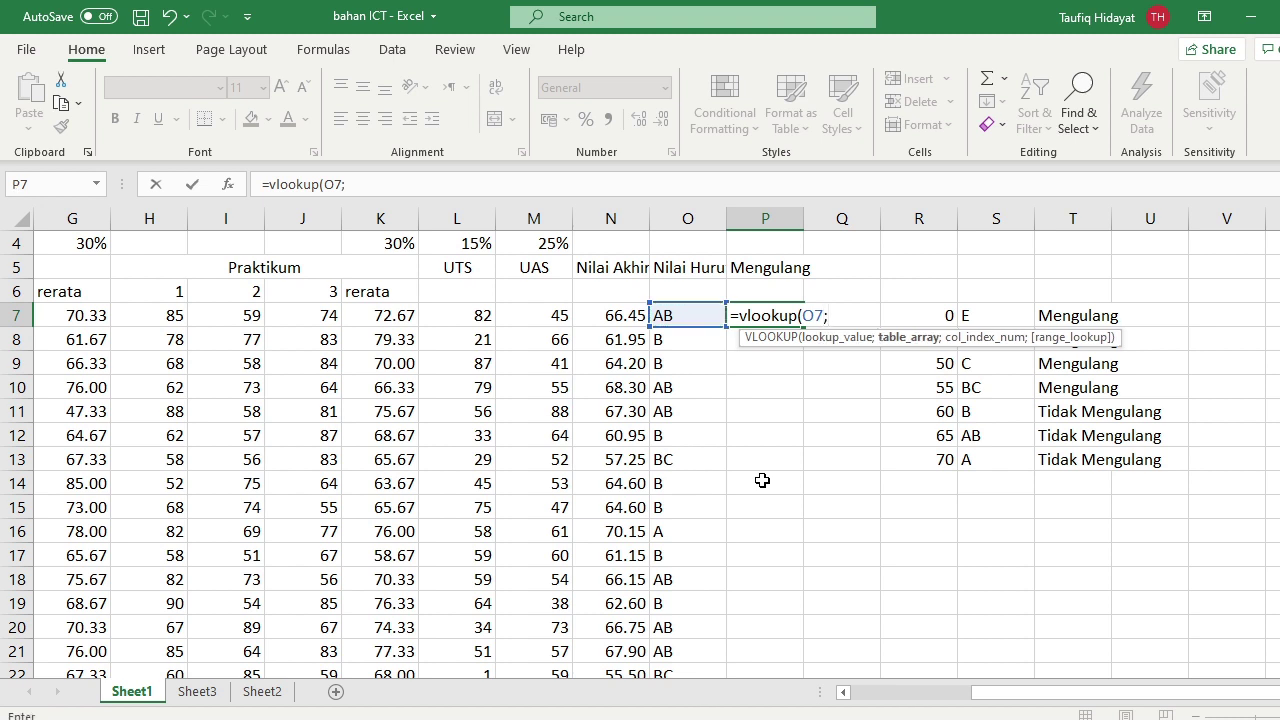
left_click_drag(1003, 316, 1073, 462)
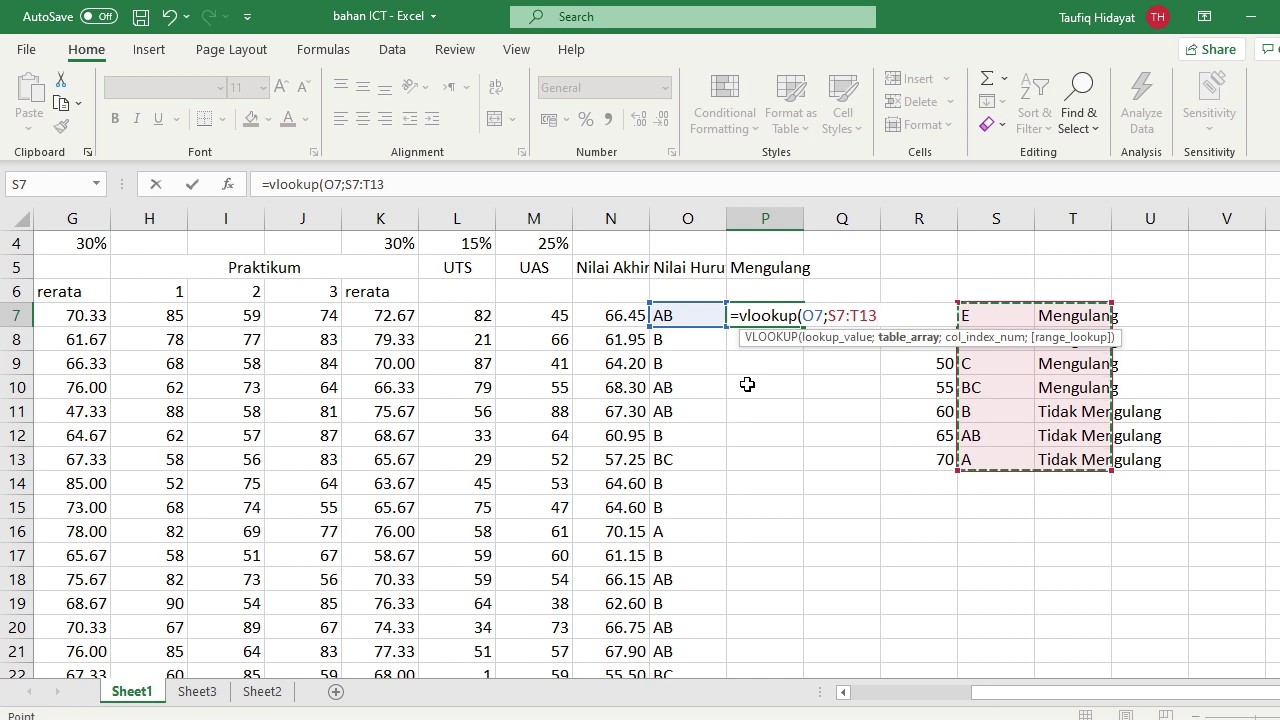
type(";2")
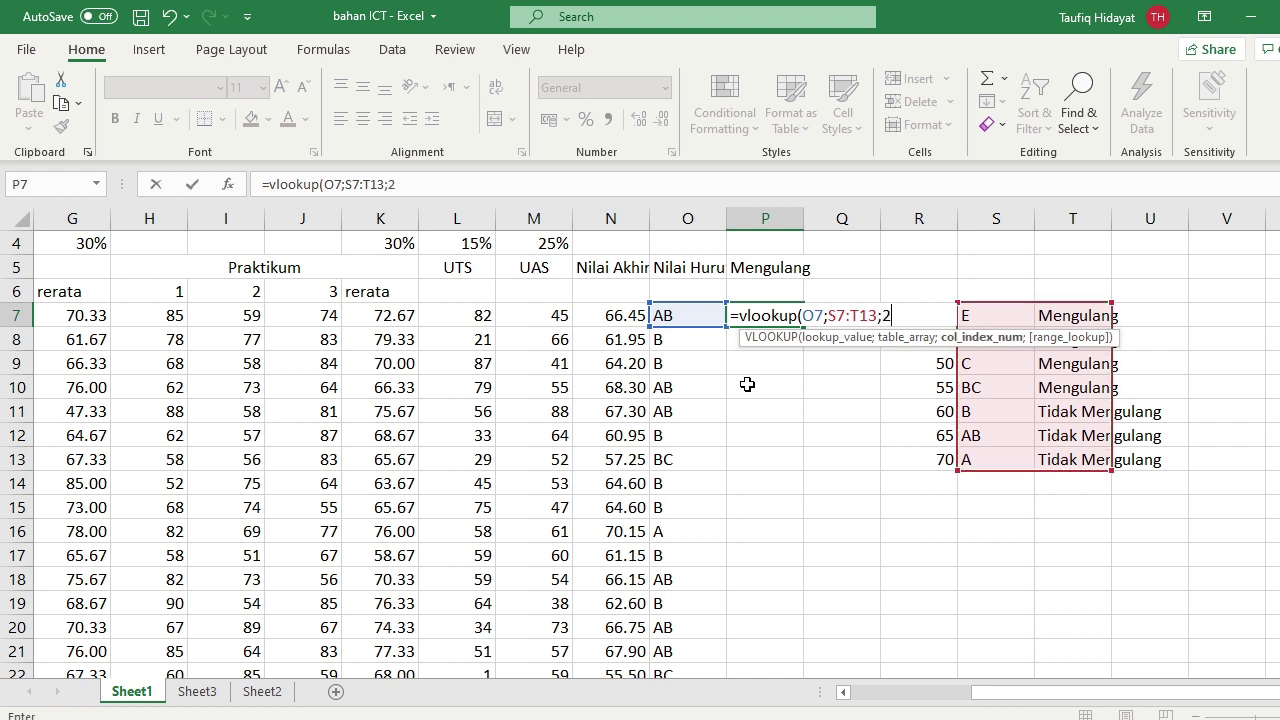
type(";fal")
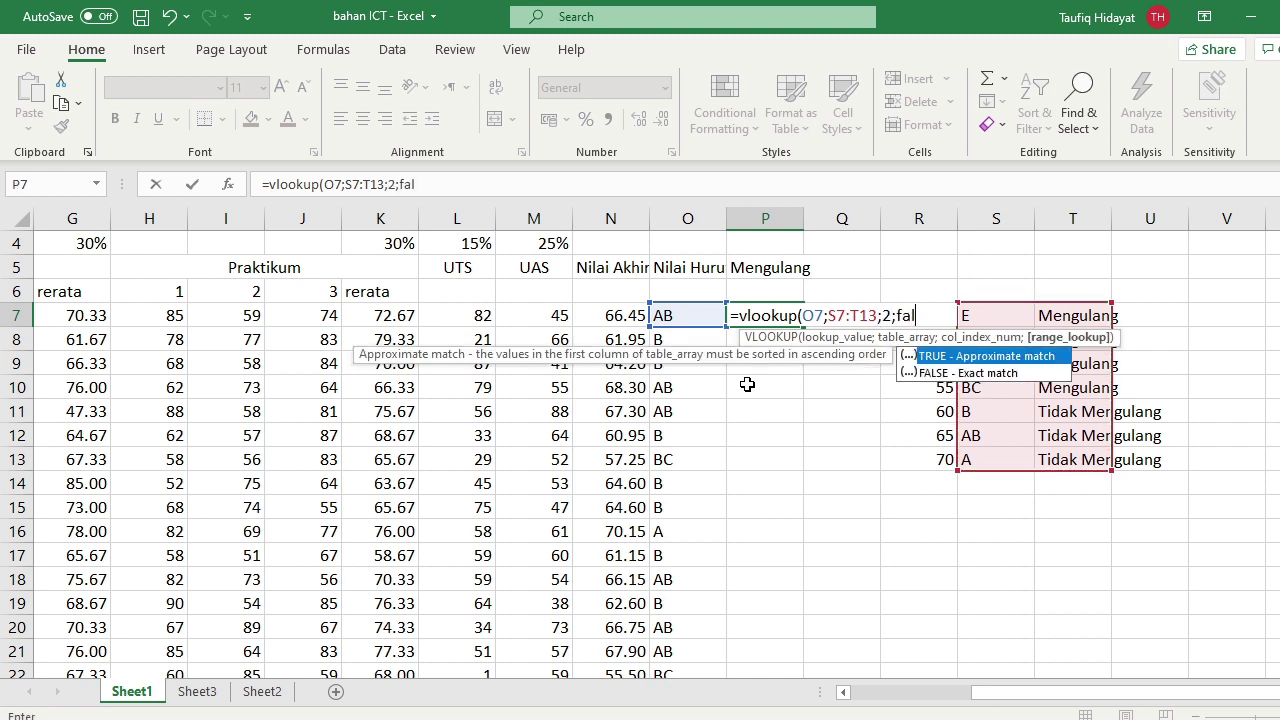
type("se")
type(")")
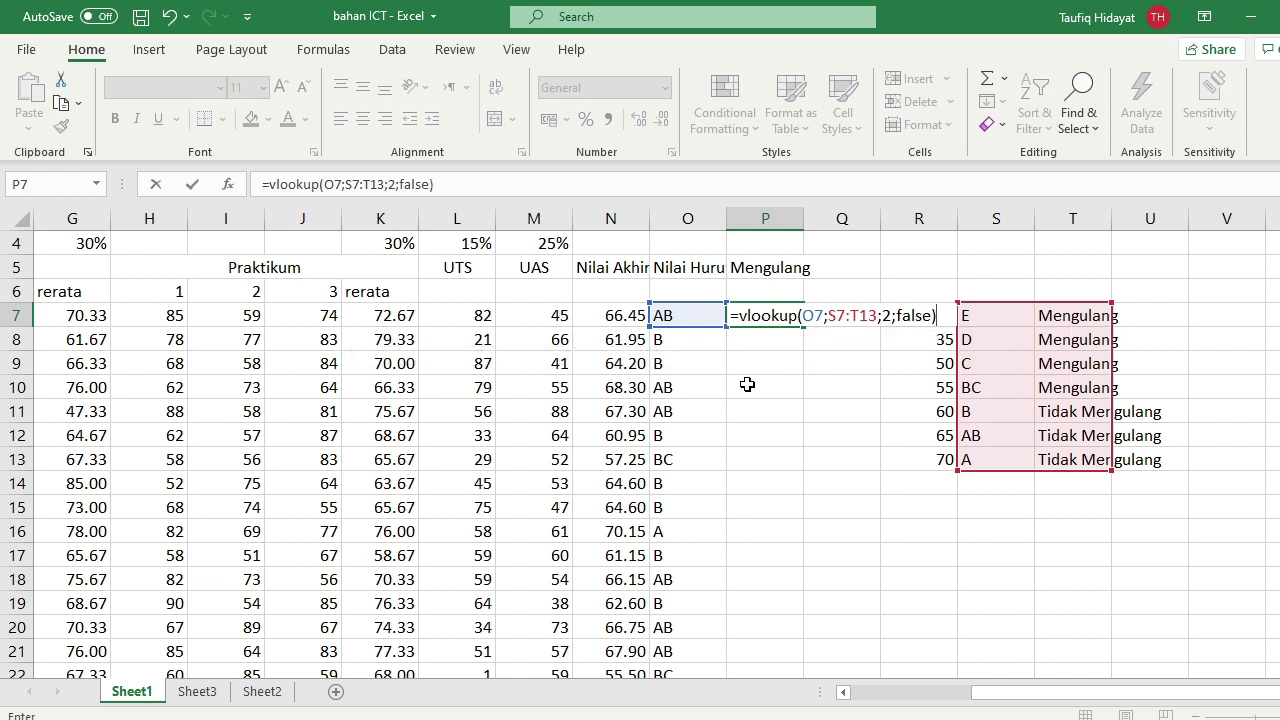
key("Return")
Make P7's lookup range absolute as $S$7:$T$13.
left_click(762, 318)
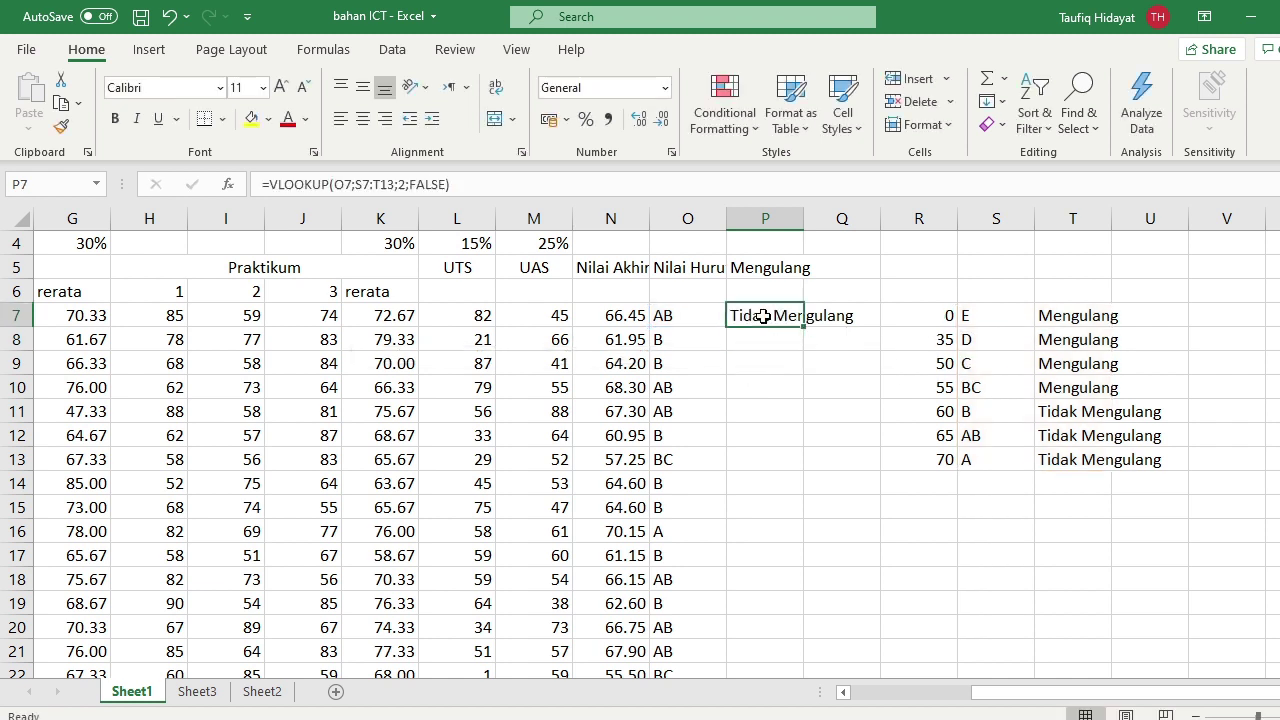
left_click(366, 184)
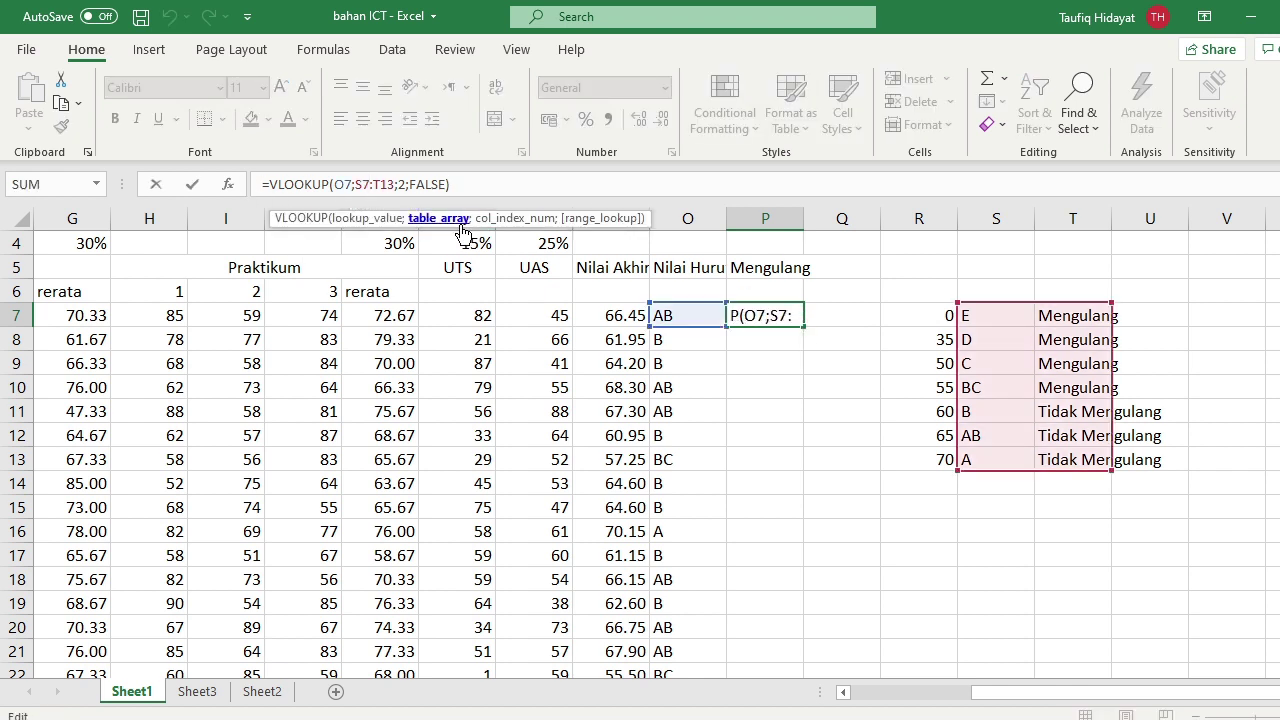
key("F4")
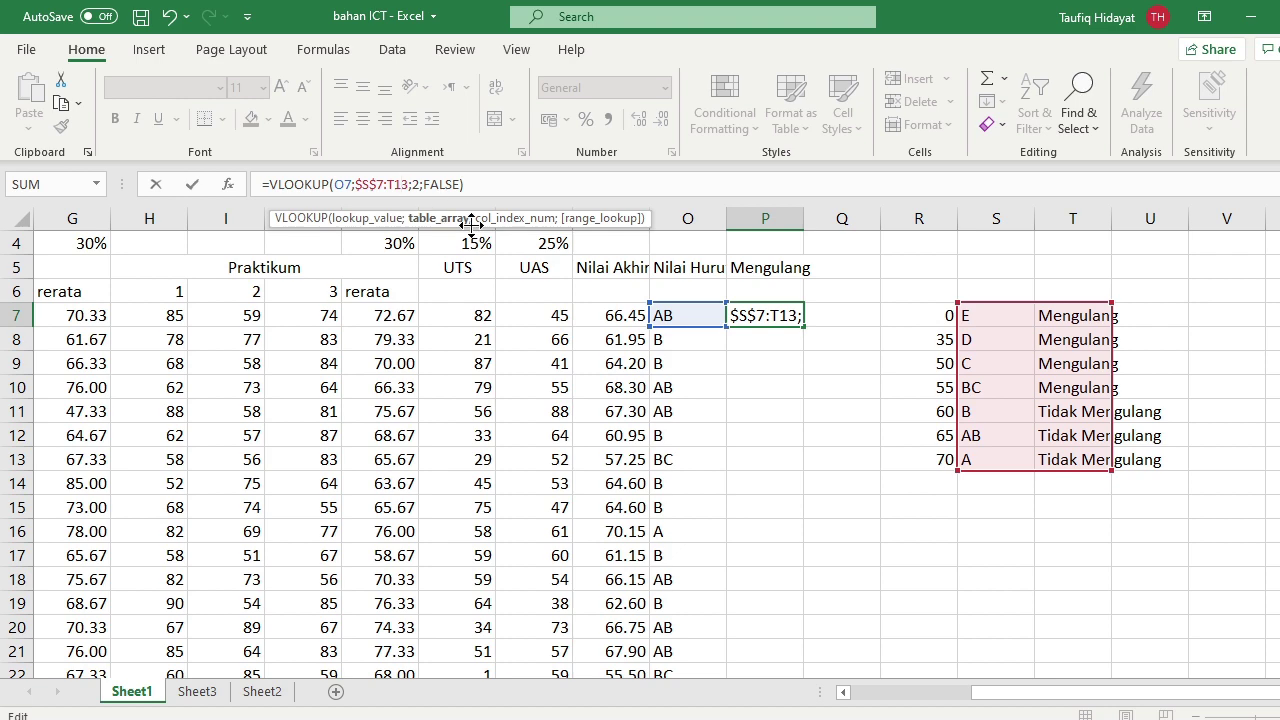
key("Right")
key("Right")
key("Right")
key("F4")
key("Return")
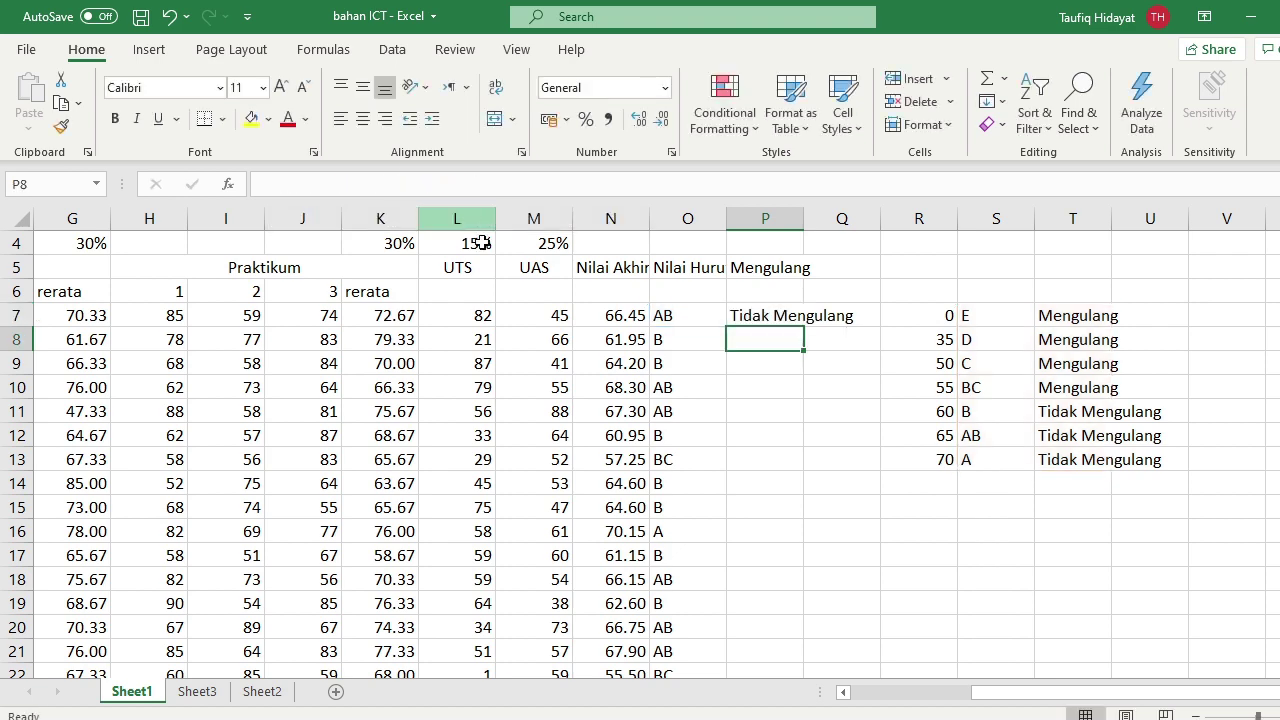
left_click(742, 316)
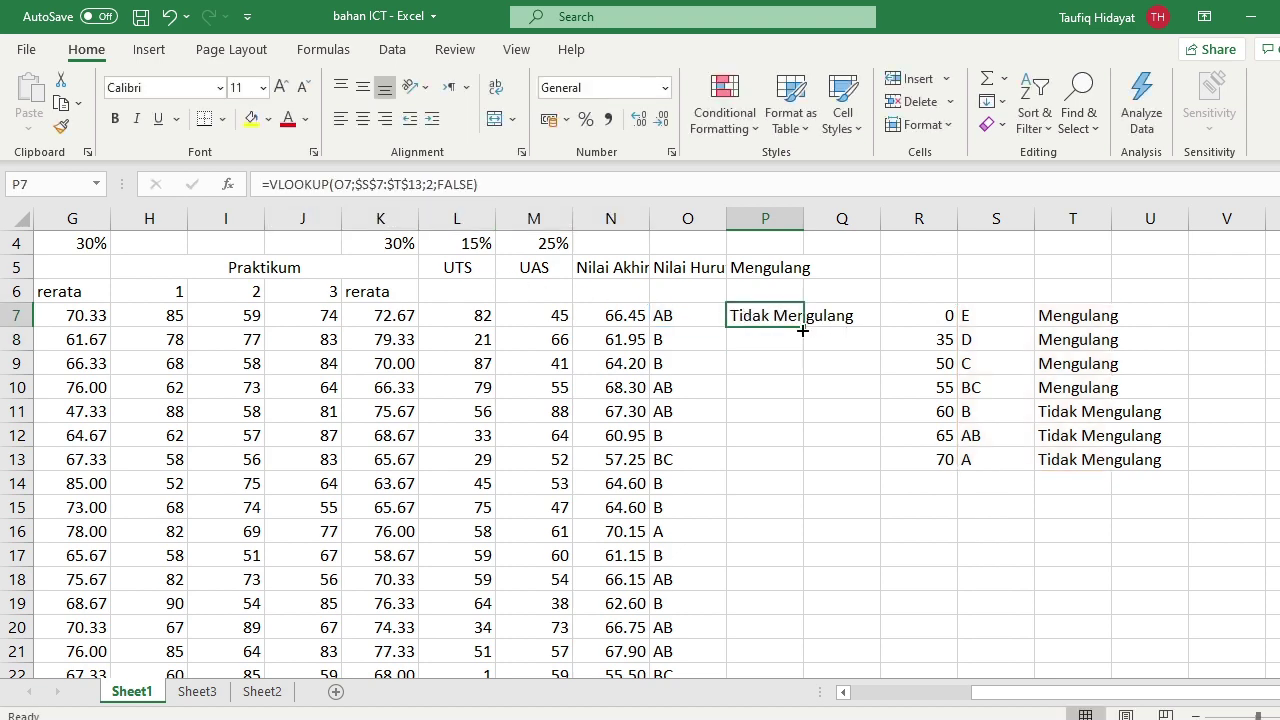
Fill P7's status formula down to P31 and auto-fit column P to show Tidak Mengulang.
mouse_move(803, 327)
left_mouse_down()
mouse_move(806, 650)
mouse_move(794, 640)
left_mouse_up()
scroll(947, 646, "up", 1)
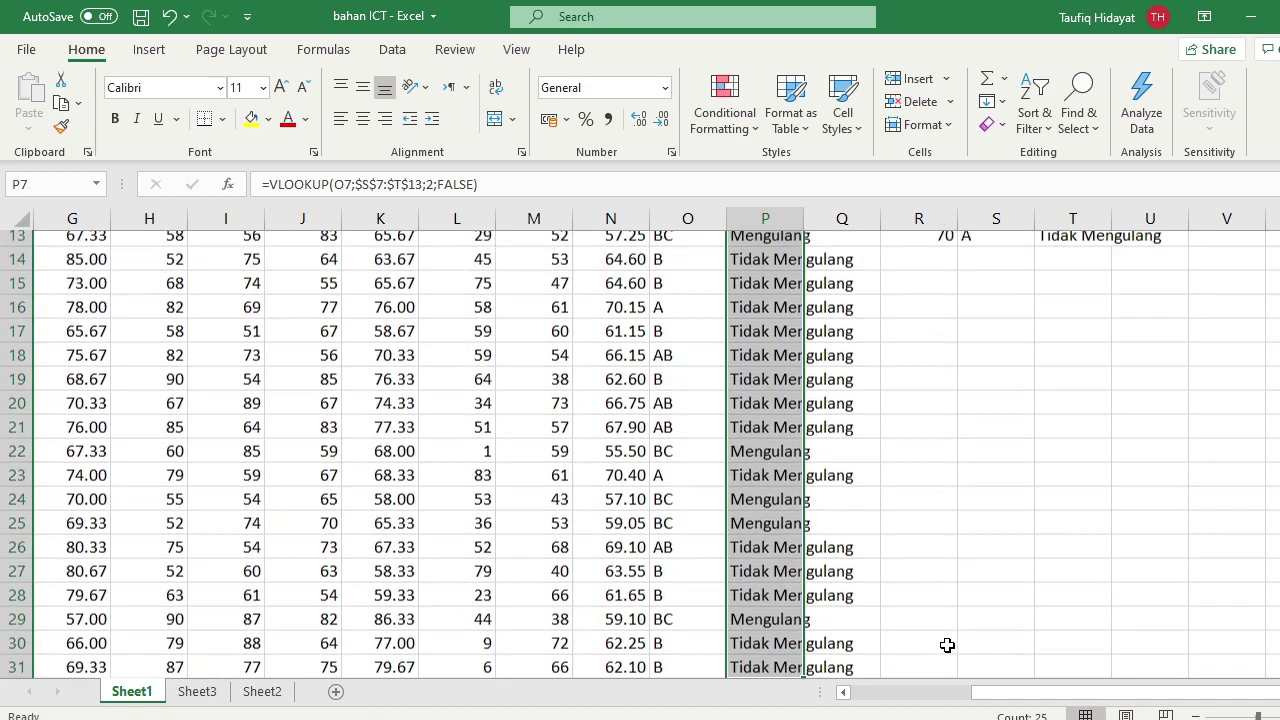
scroll(947, 646, "up", 2)
scroll(947, 646, "up", 2)
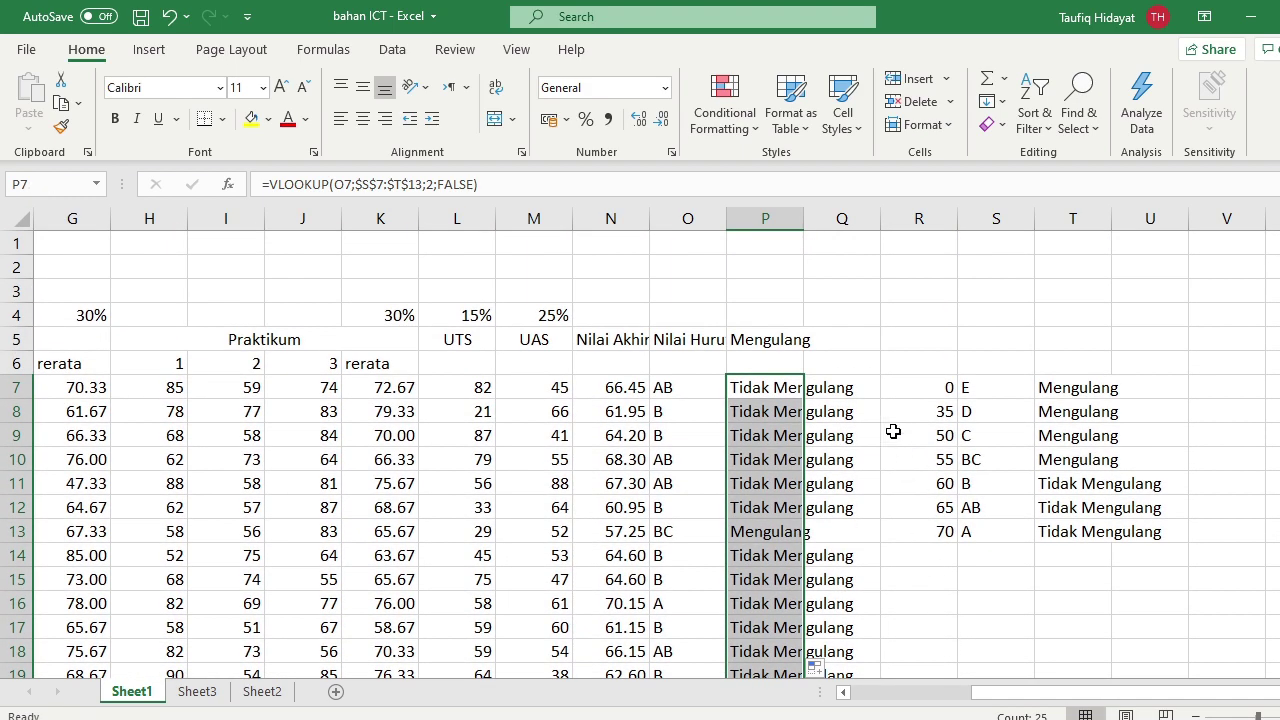
double_click(804, 219)
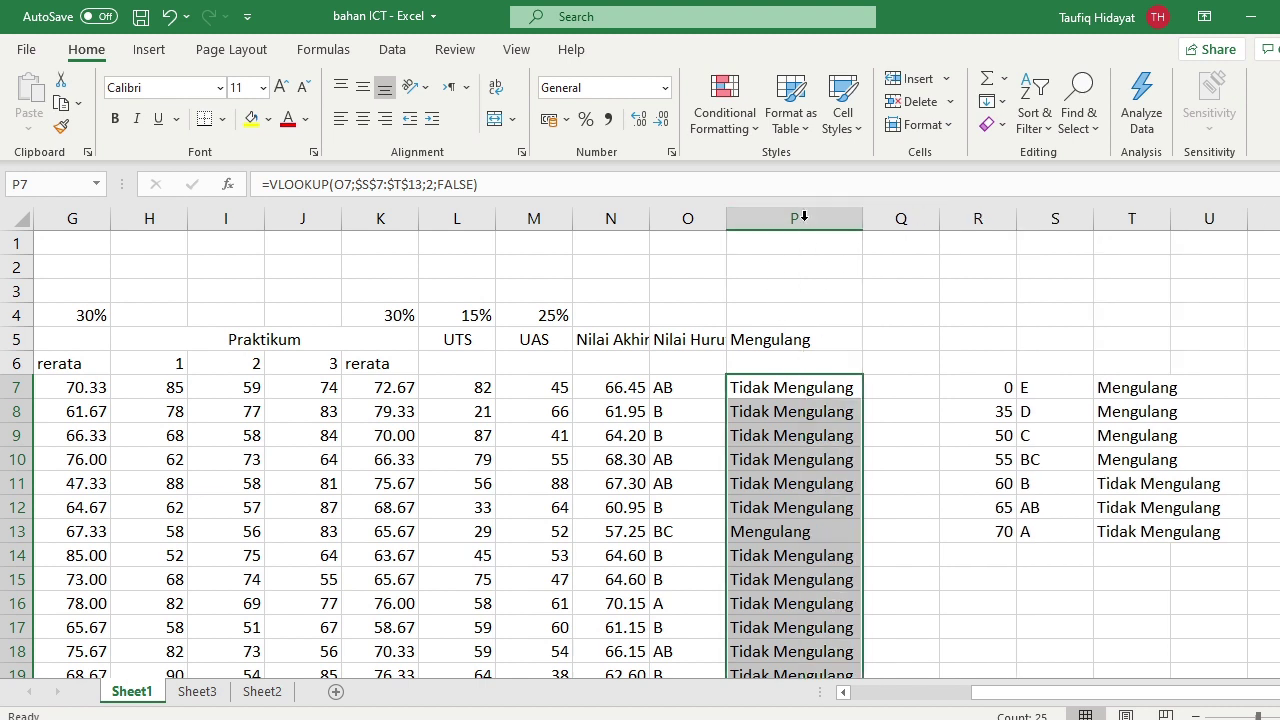
left_click(903, 342)
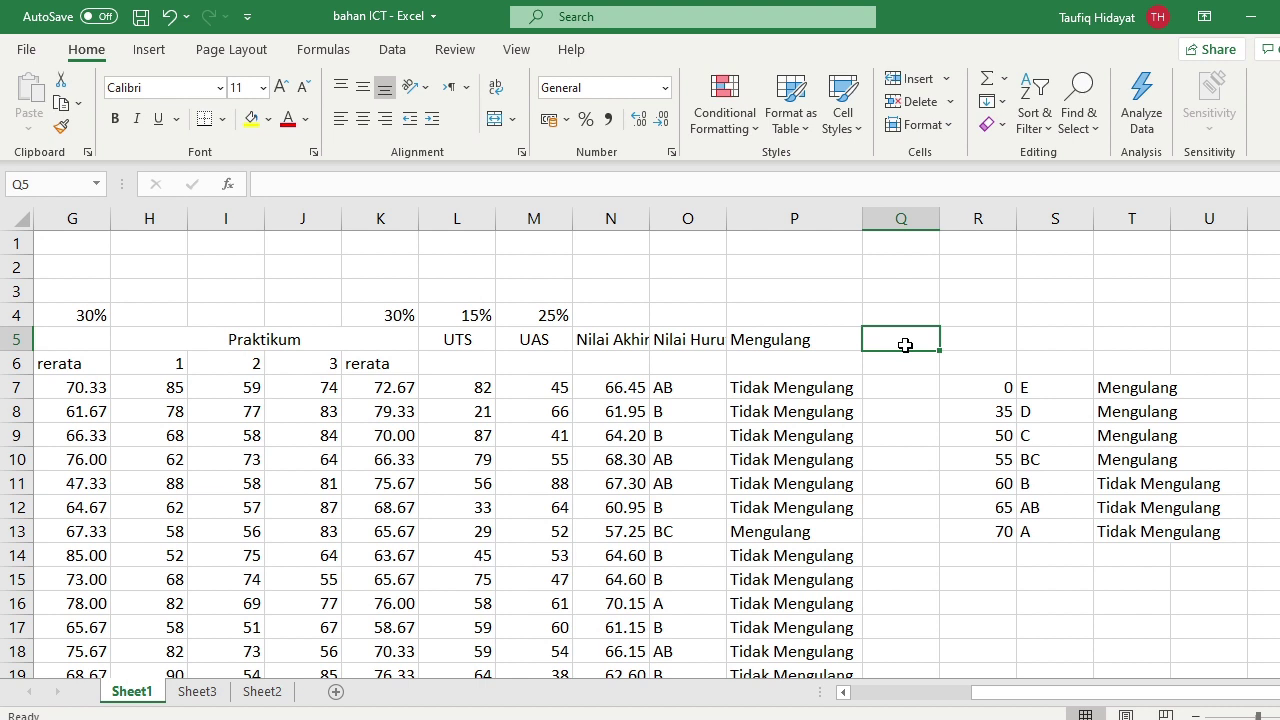
Head column Q as Lulus and enter =IF(P7="Mengulang";"Tidak Lulus";"Lulus") in Q7.
type("Lul")
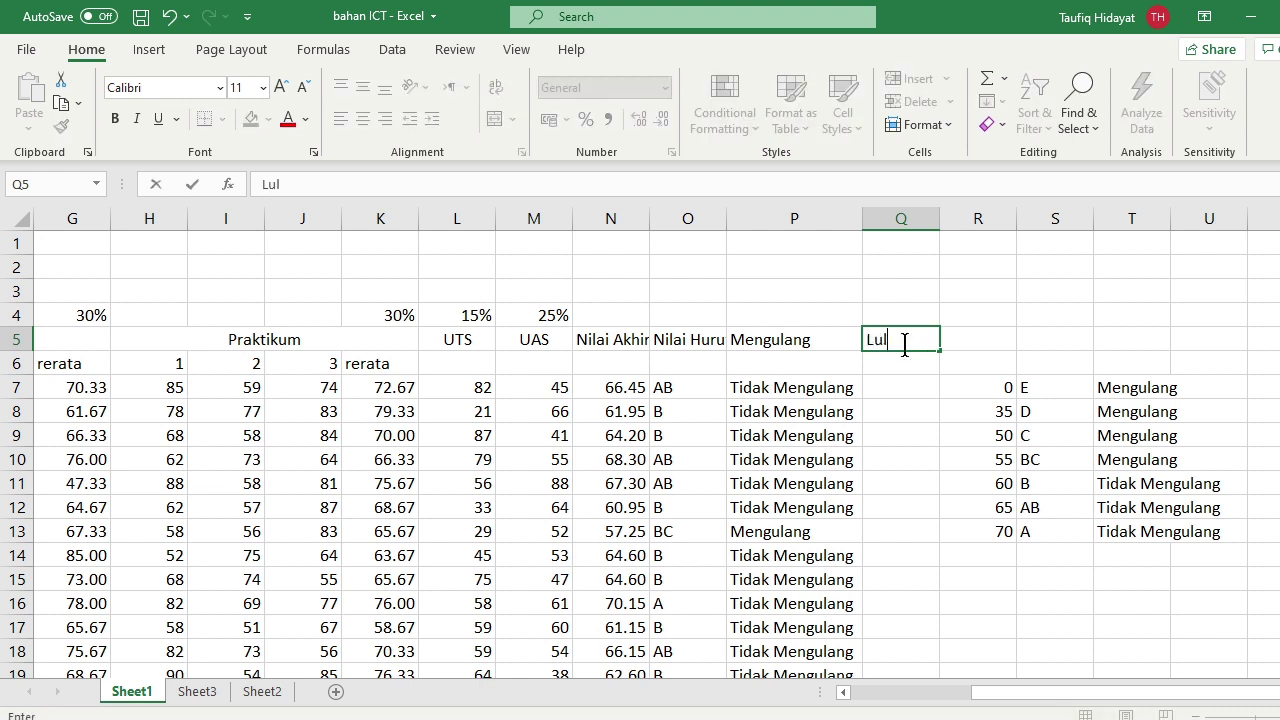
type("us")
key("Return")
key("Return")
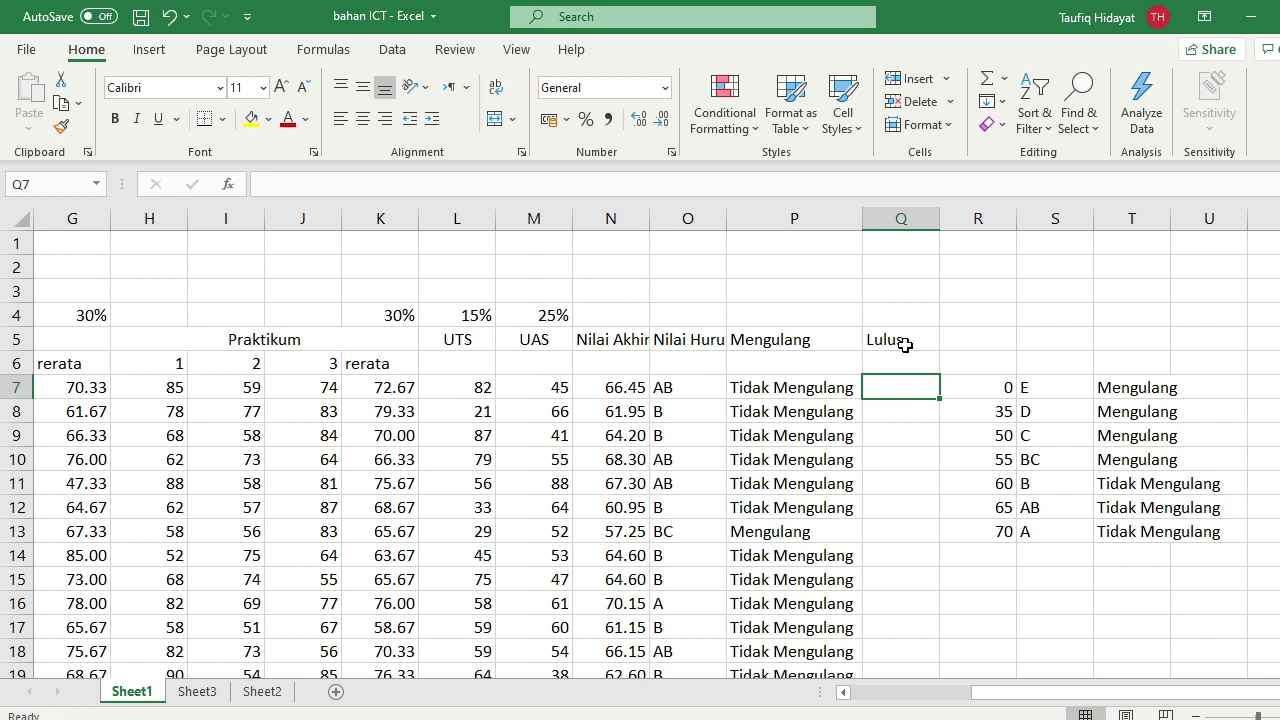
type("=i")
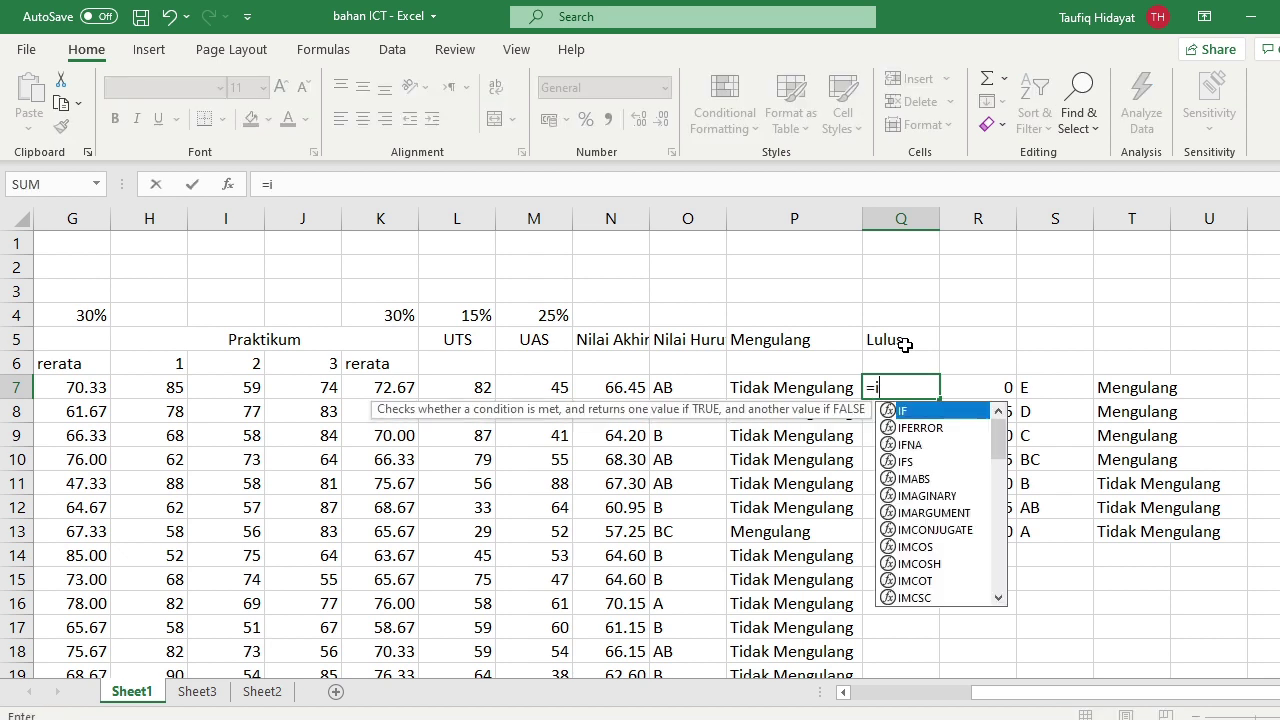
type("f")
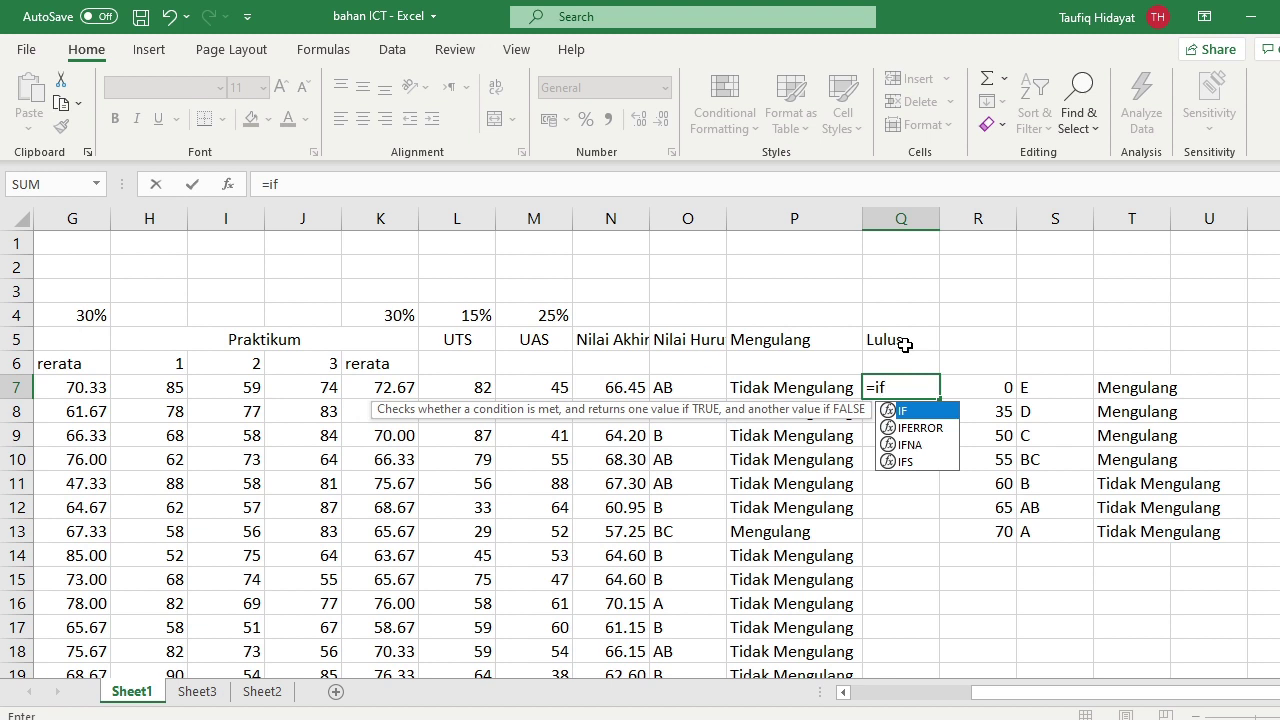
type("(")
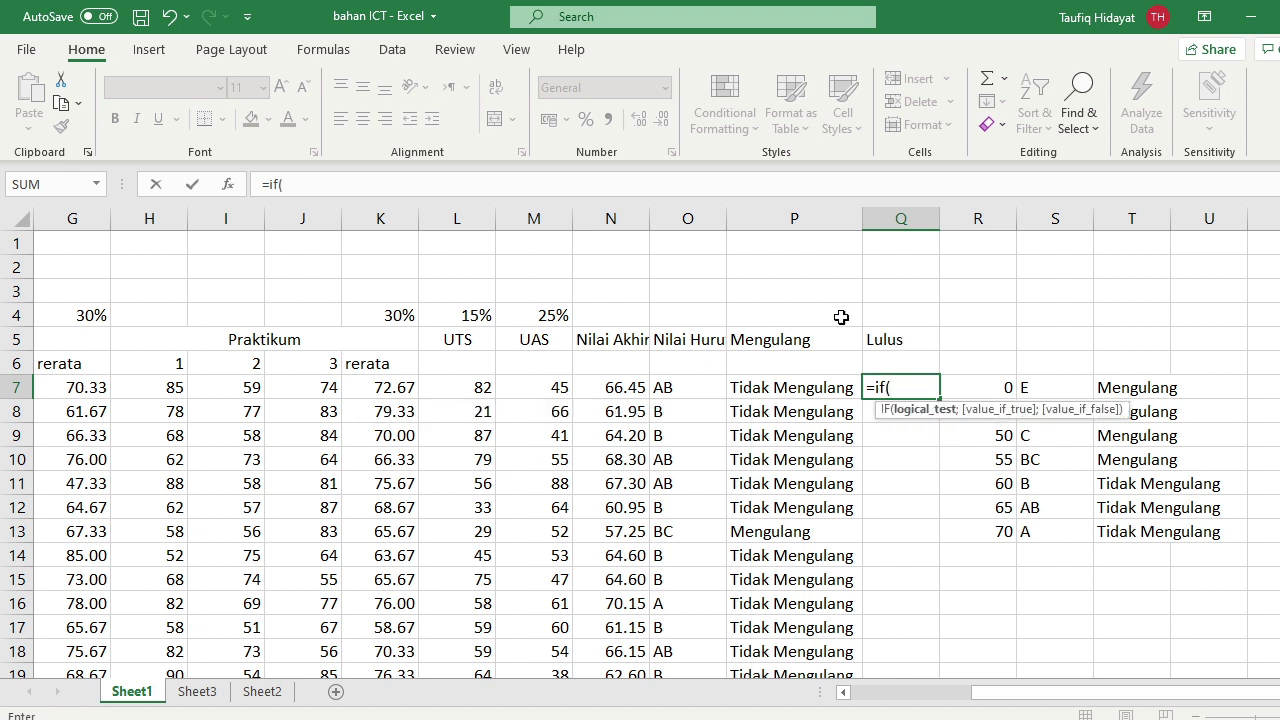
left_click(781, 396)
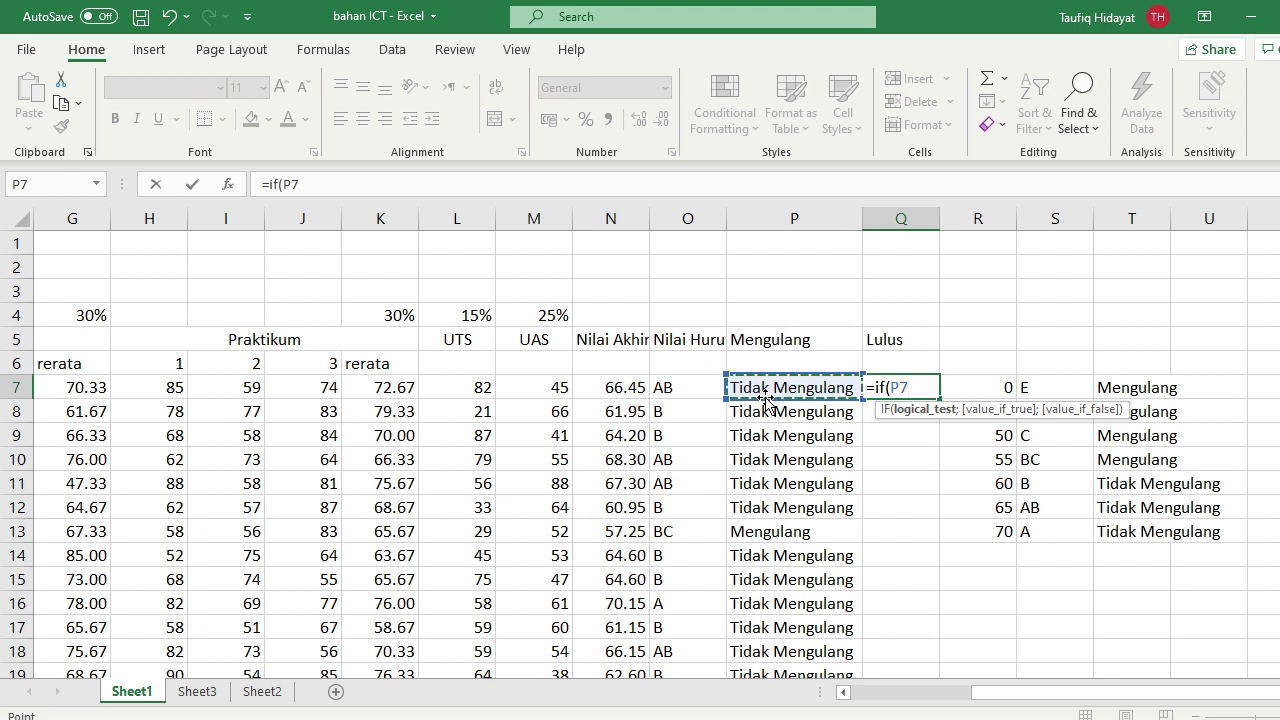
type("=m")
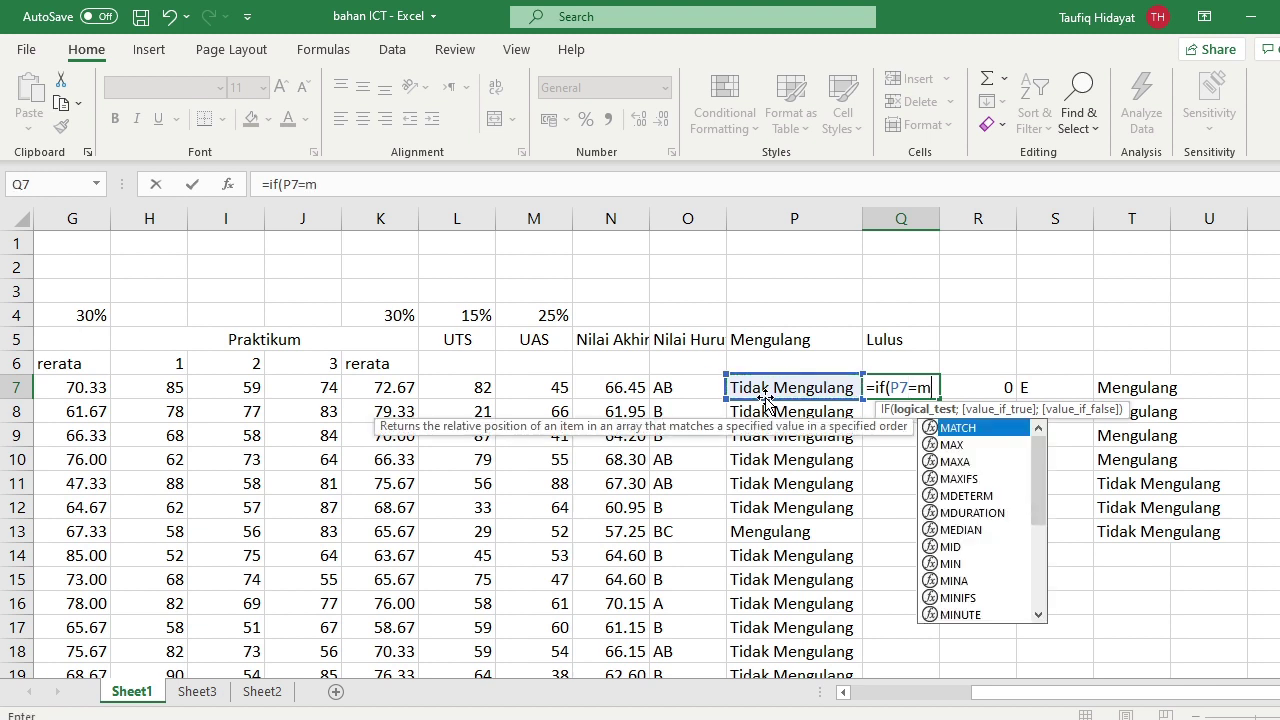
type("en")
key("BackSpace")
key("BackSpace")
key("BackSpace")
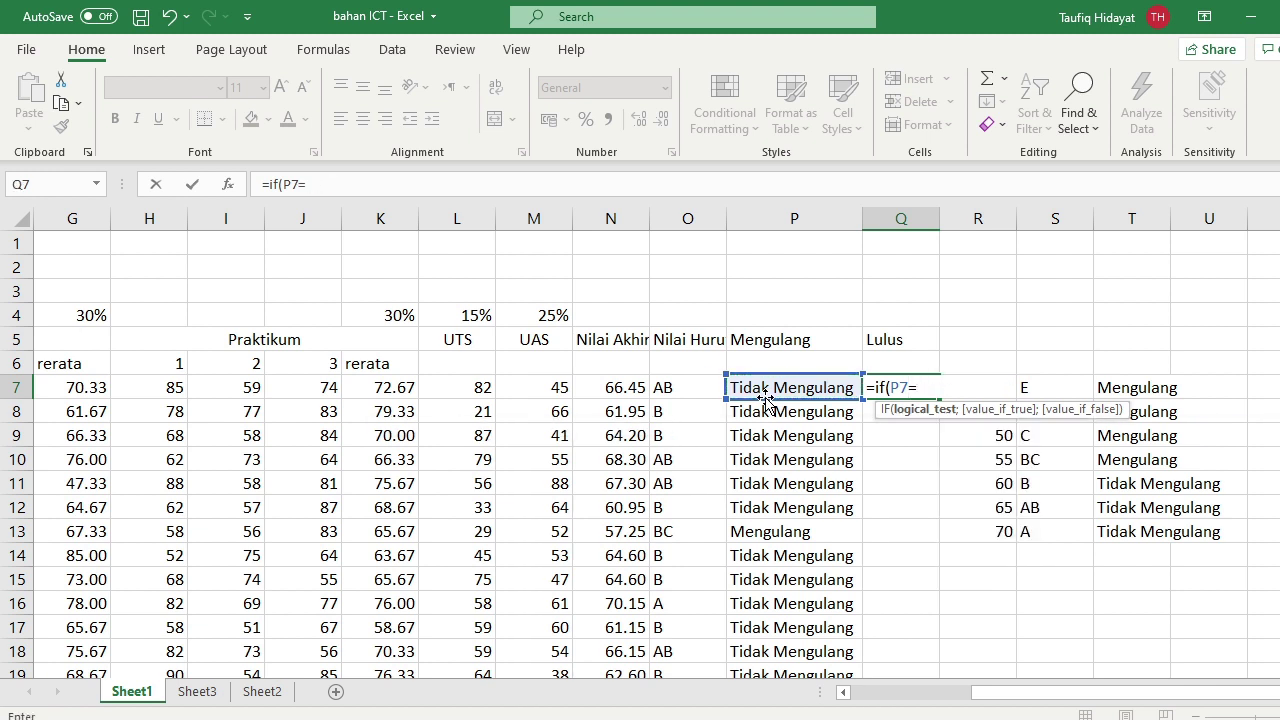
type("\"men")
key("BackSpace")
key("BackSpace")
key("BackSpace")
key("BackSpace")
type("\"Mengu")
type("lang")
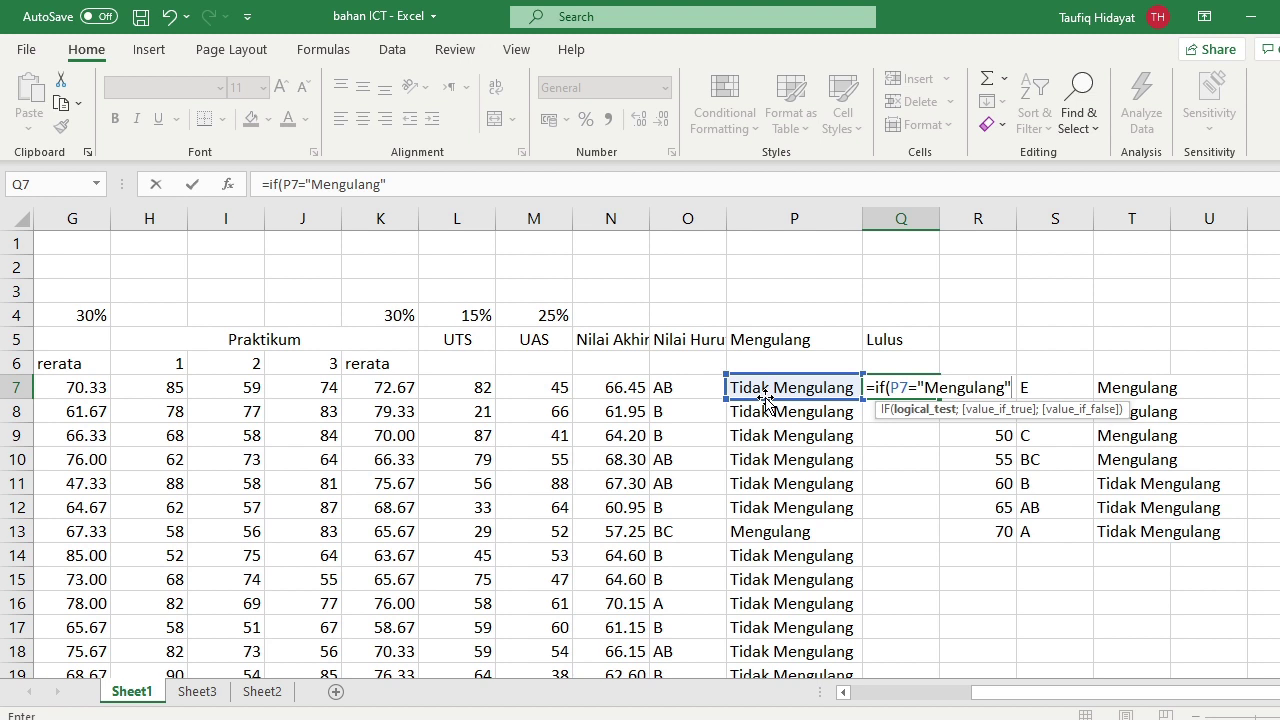
type(";")
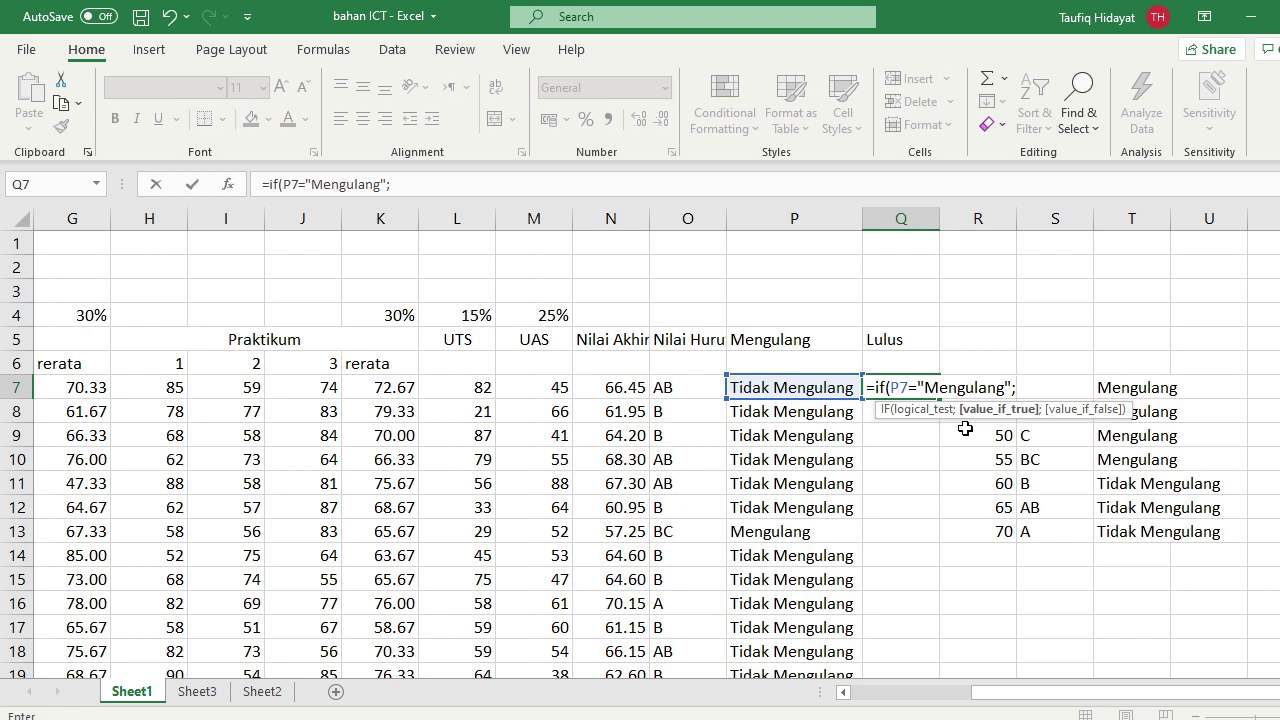
type("Tid")
type("akLu")
key("BackSpace")
key("BackSpace")
key("BackSpace")
key("BackSpace")
key("BackSpace")
key("BackSpace")
key("BackSpace")
type("\"Tidak")
type(" Lulus")
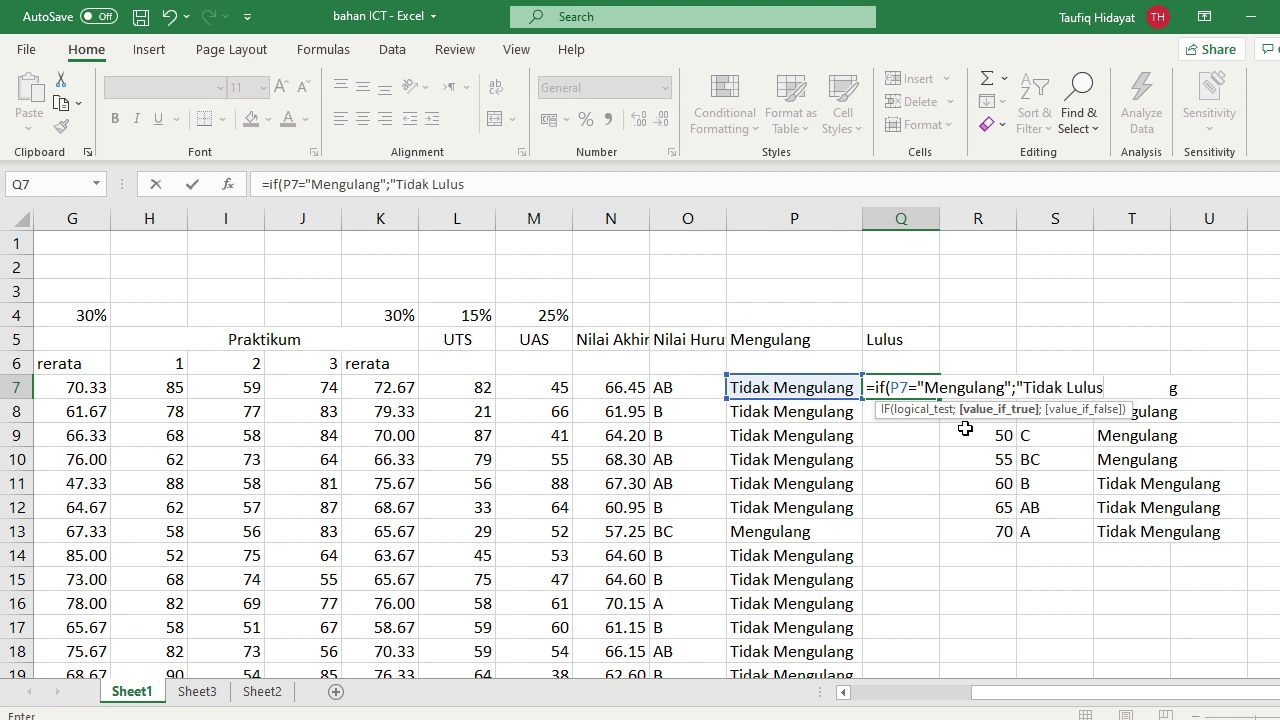
type("\"")
type(";")
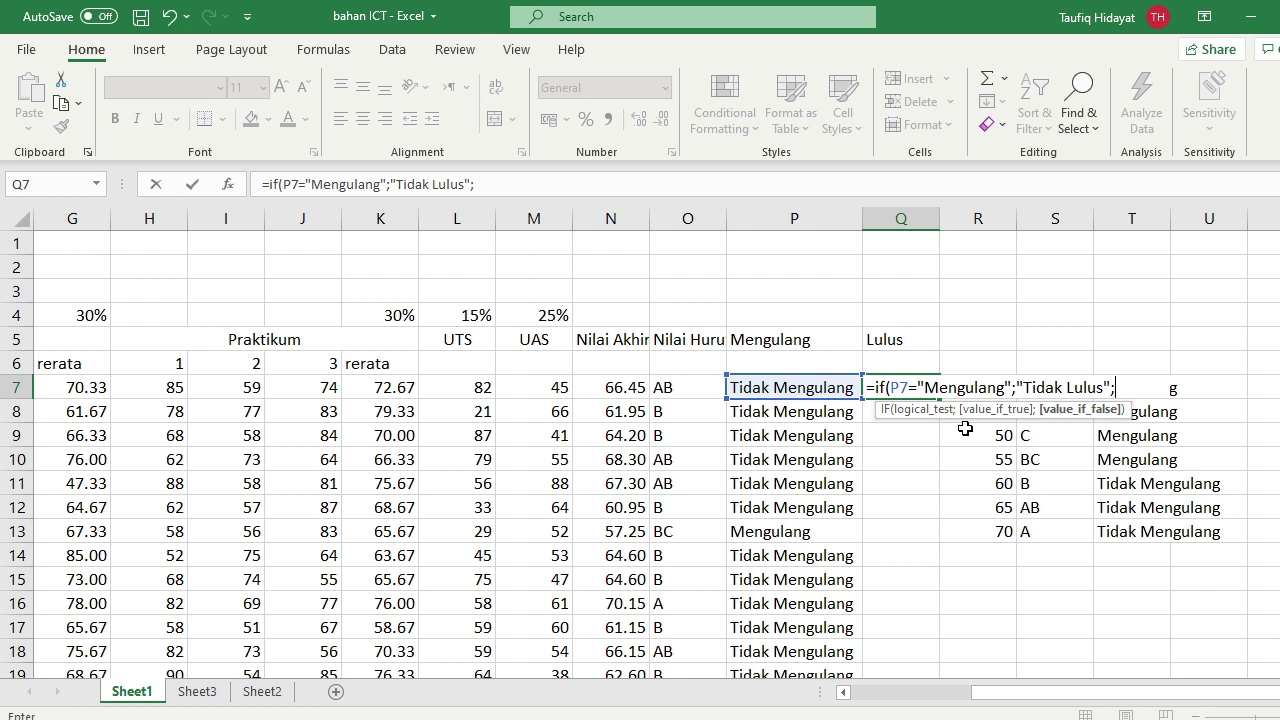
type("\"Lulus")
type("\"")
type(")")
key("Return")
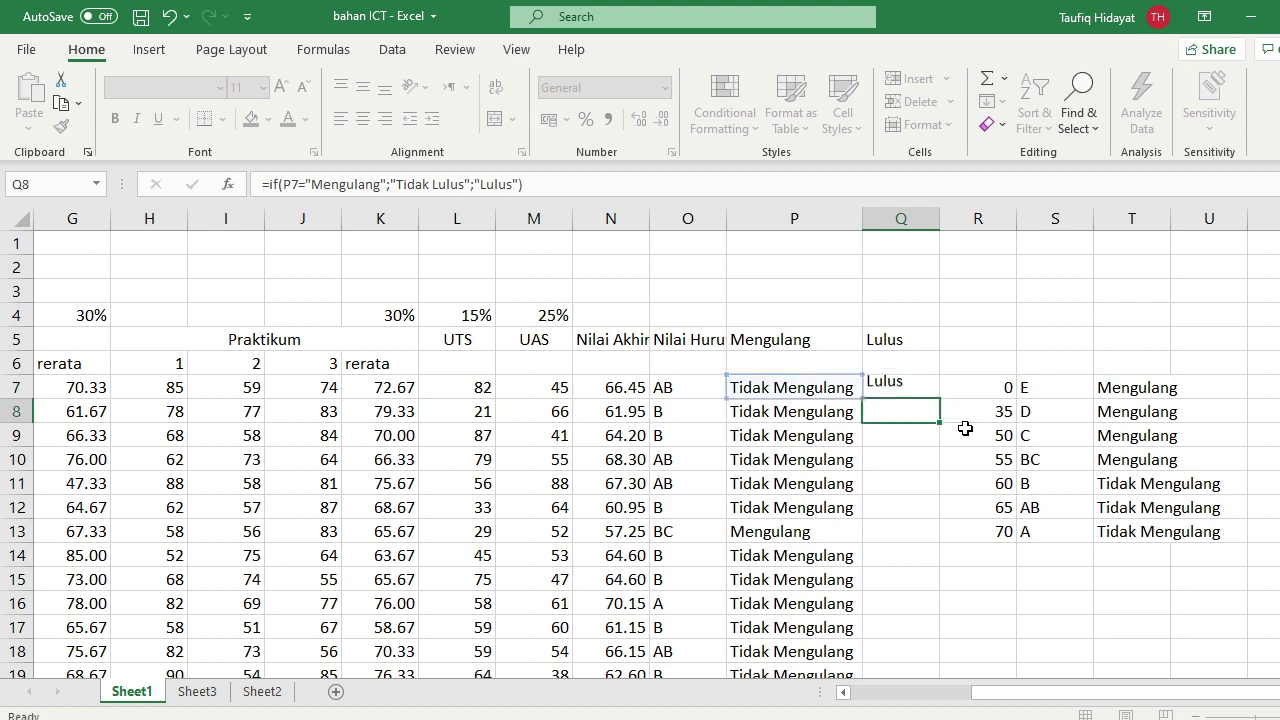
Copy the Q7 IF formula down to Q31.
left_click(912, 393)
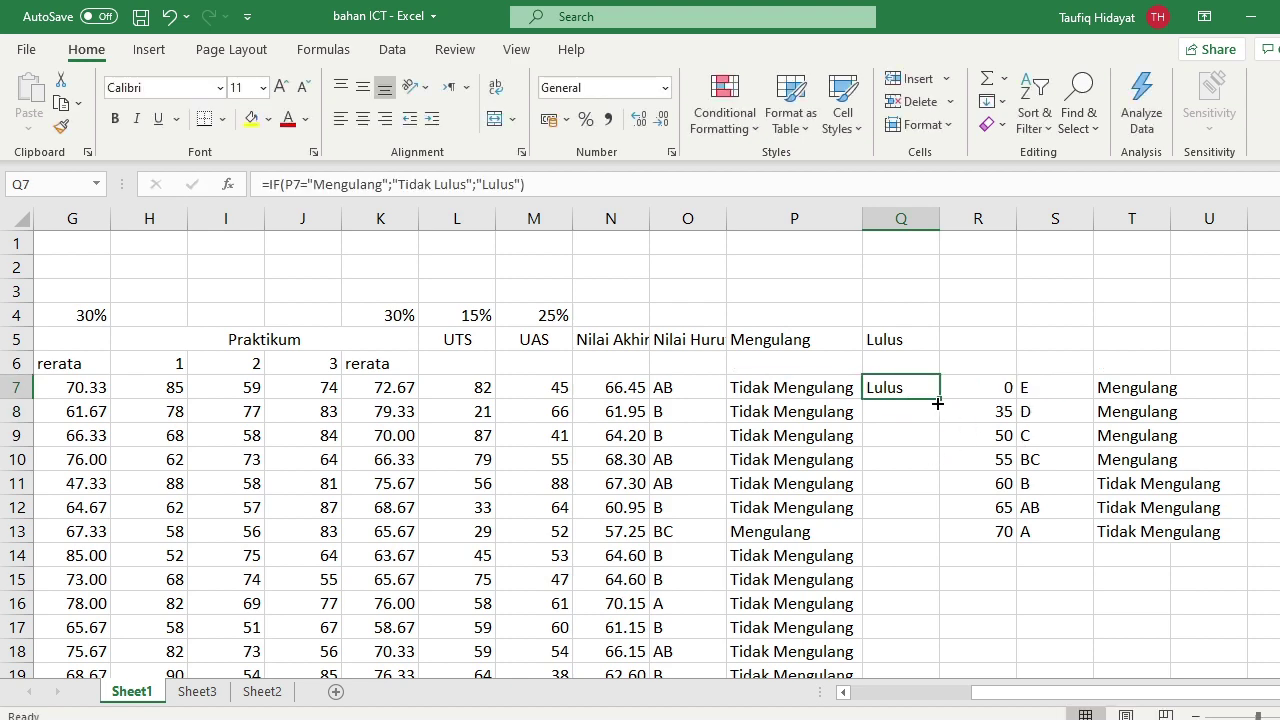
left_click_drag(939, 399, 946, 714)
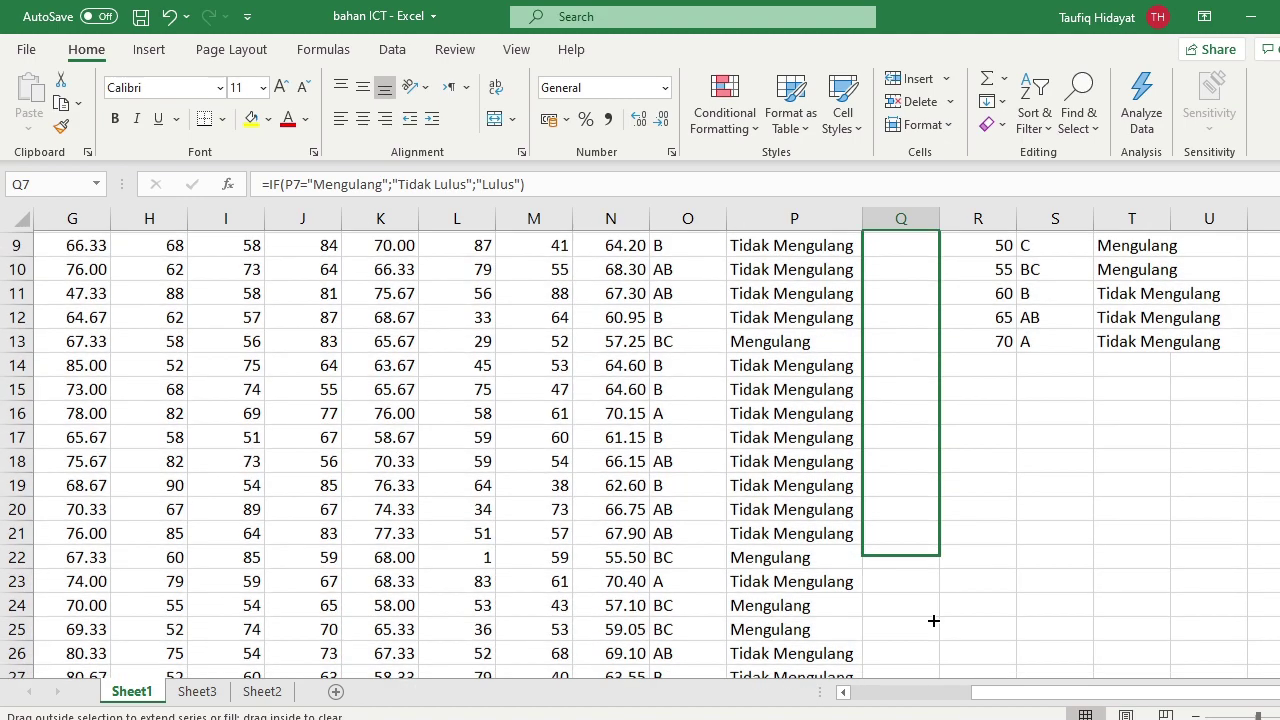
left_click_drag(946, 714, 920, 608)
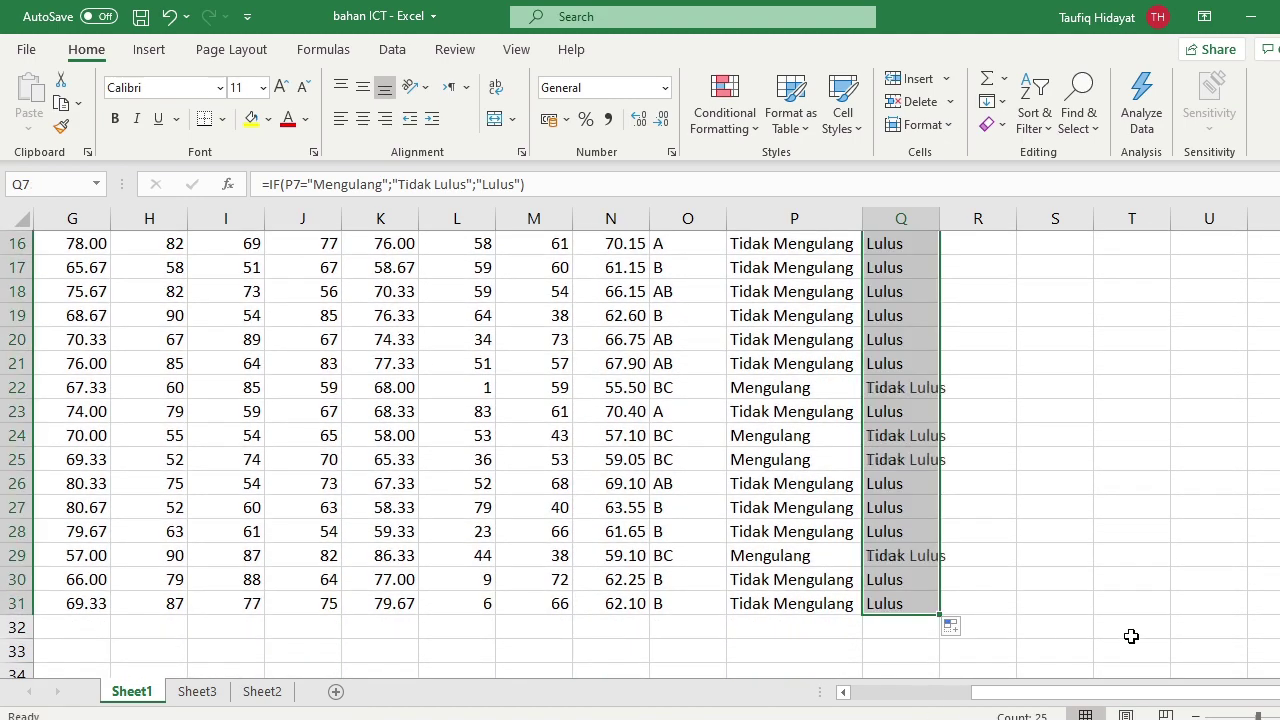
scroll(1143, 640, "up", 3)
scroll(1143, 640, "up", 1)
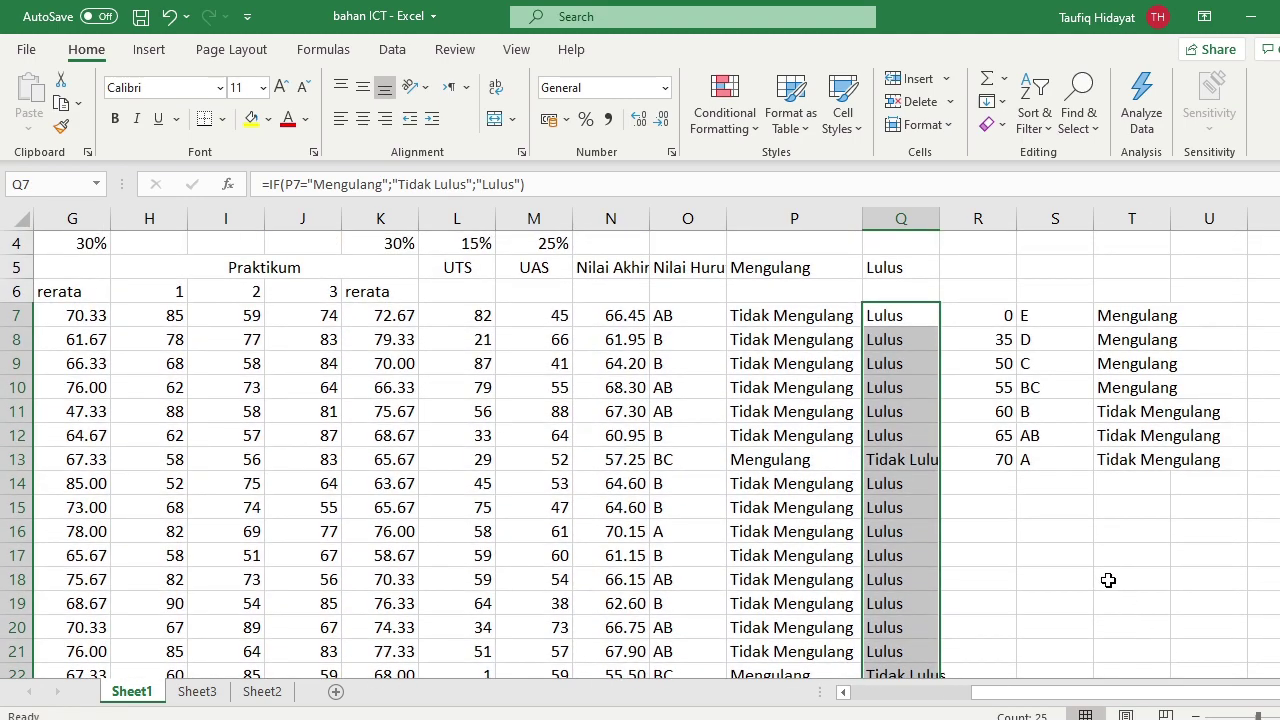
Type Lulus in S15 and Tidak Lulus in S16.
left_click(1071, 506)
type("Lu")
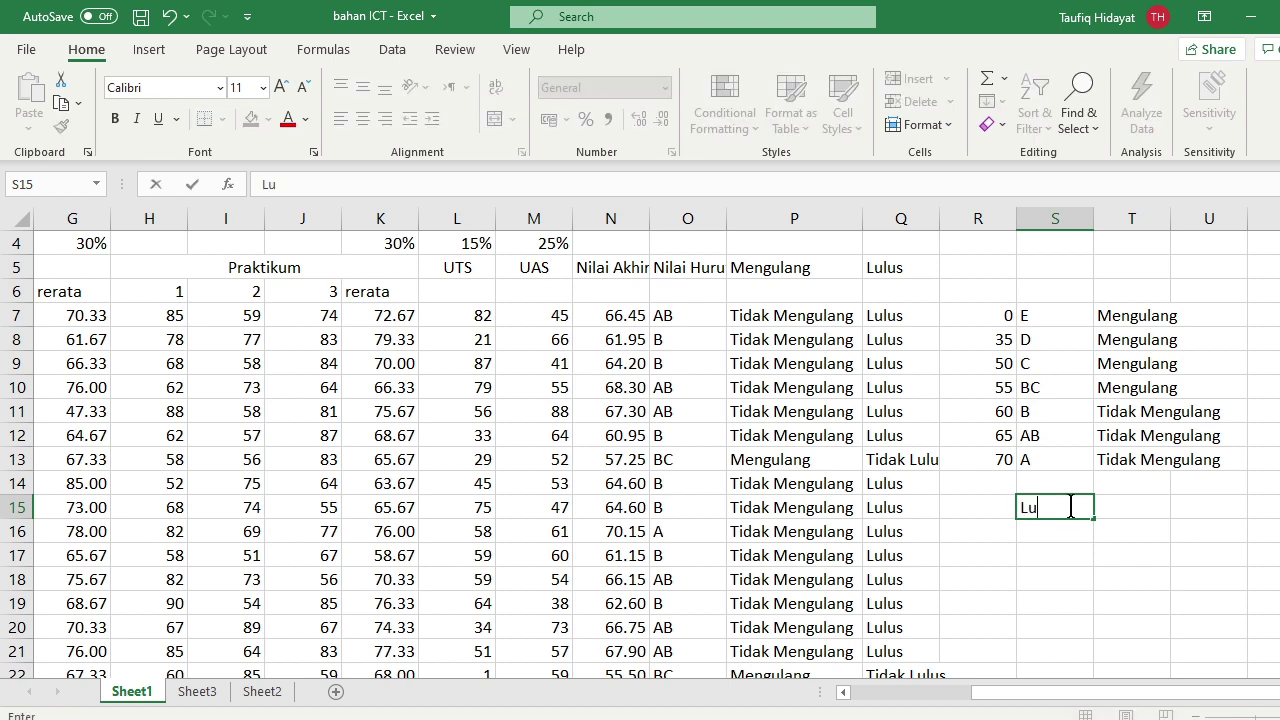
type("lus")
key("Return")
type("Tidak")
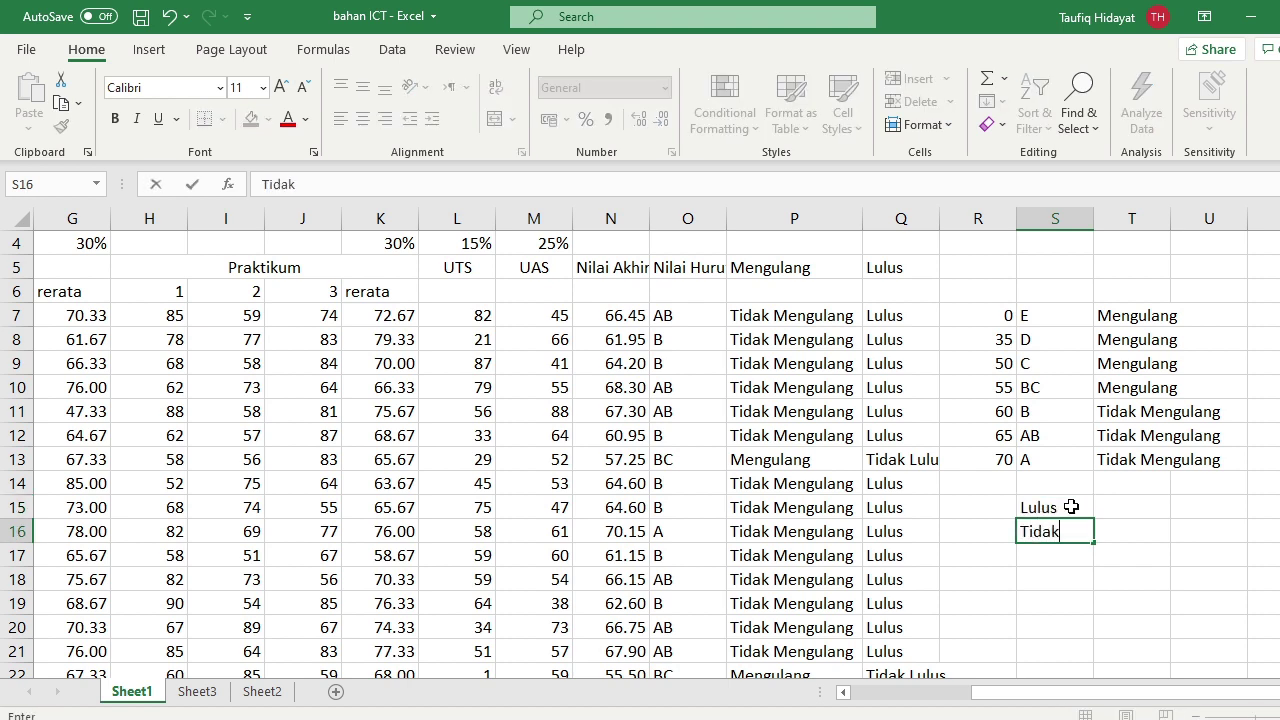
type(" Lulus")
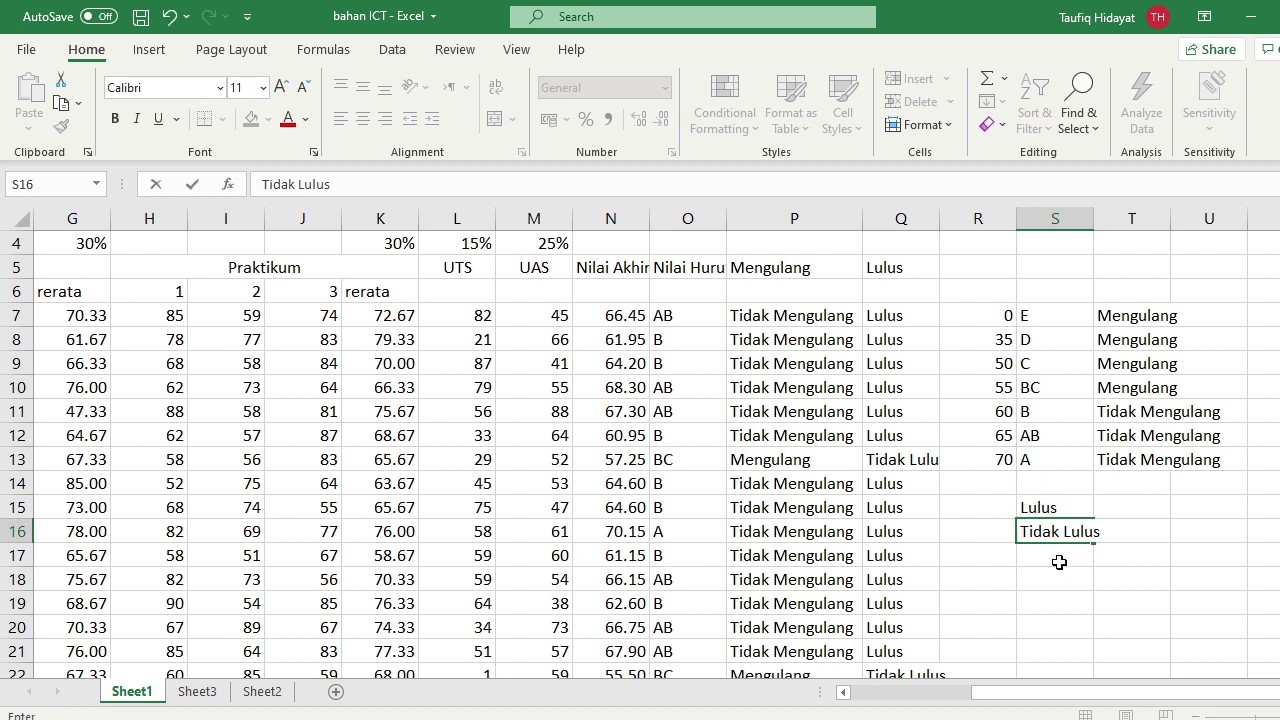
left_click(1137, 508)
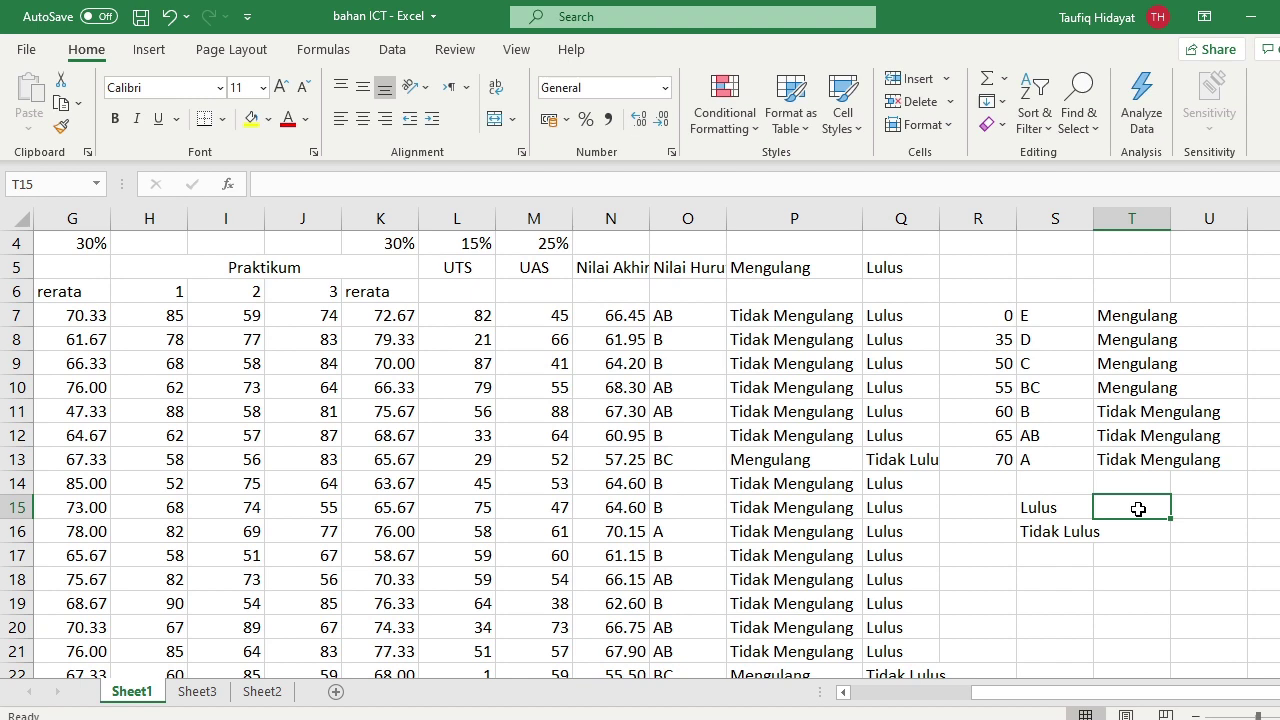
Count the Lulus results with =COUNTIF(Q7:Q31;"Lulus") in T15, giving 20.
type("=")
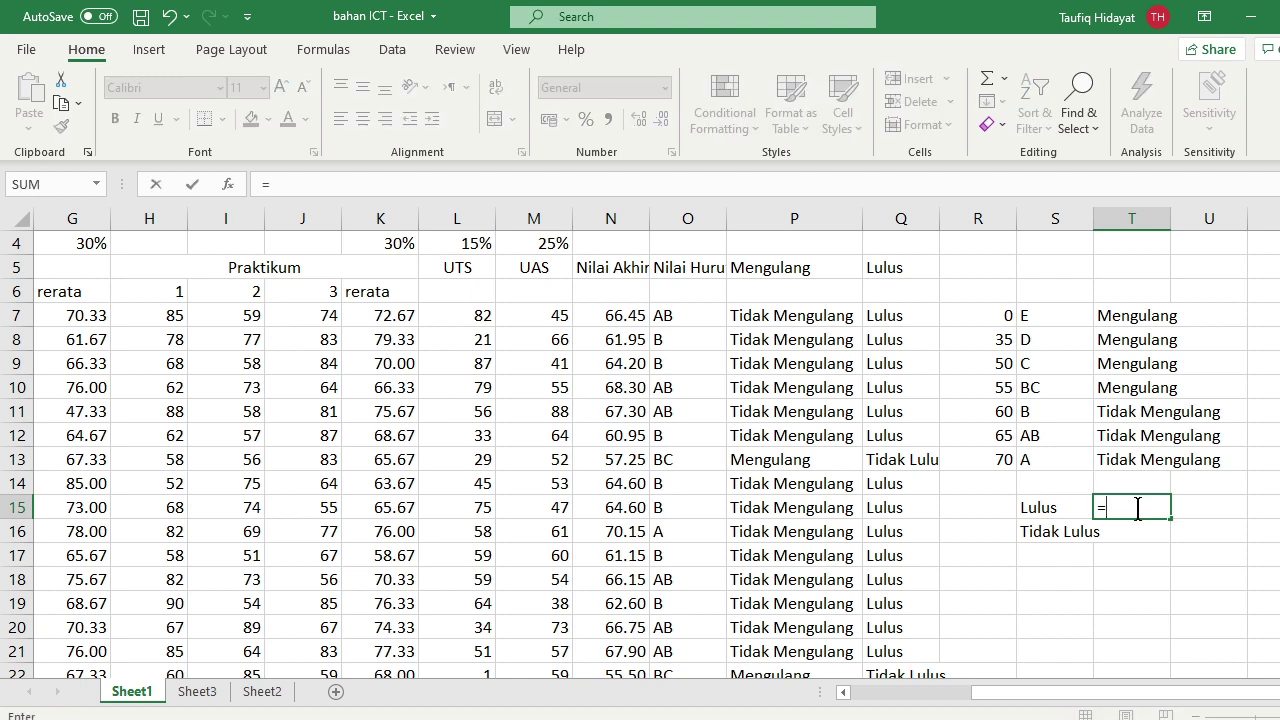
type("count")
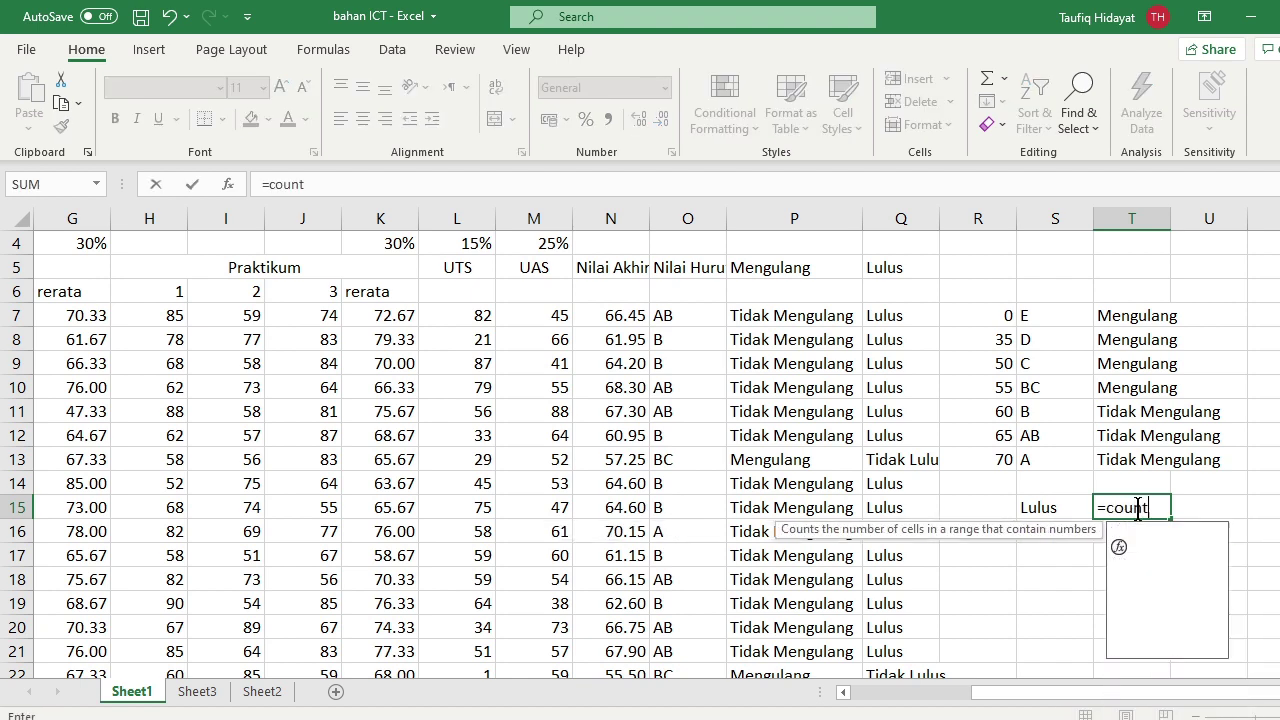
type("if")
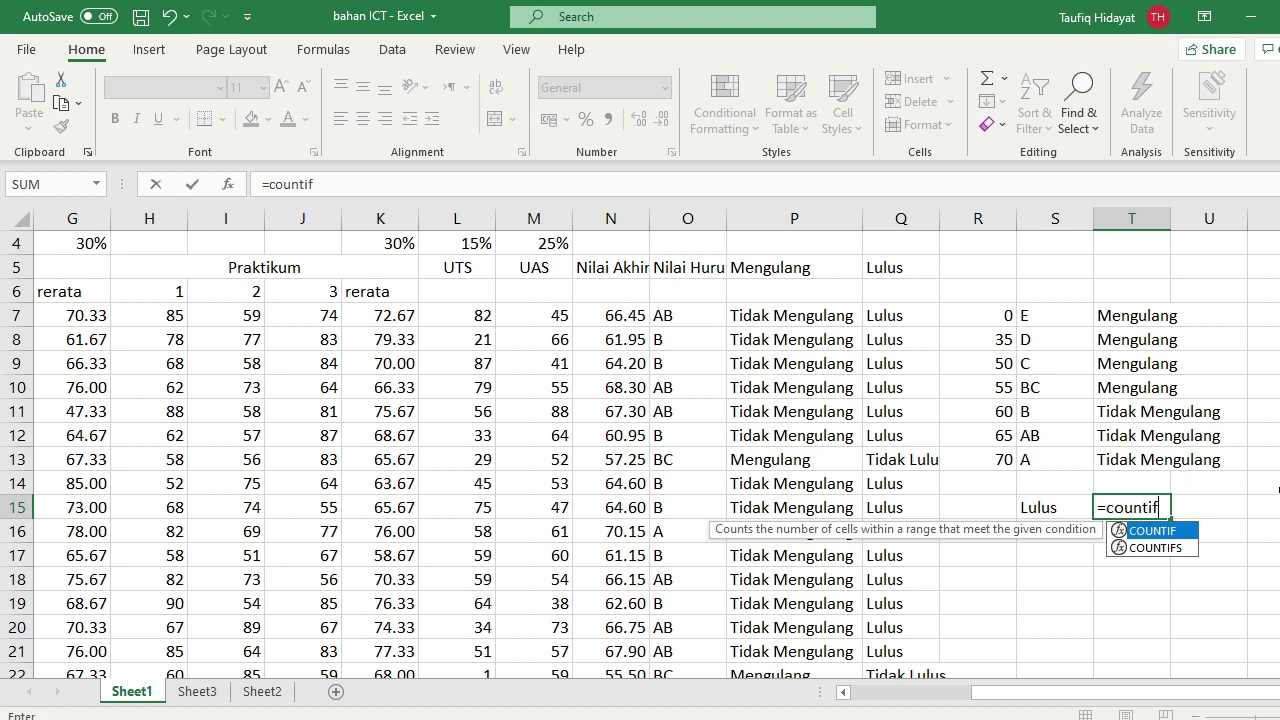
type("(")
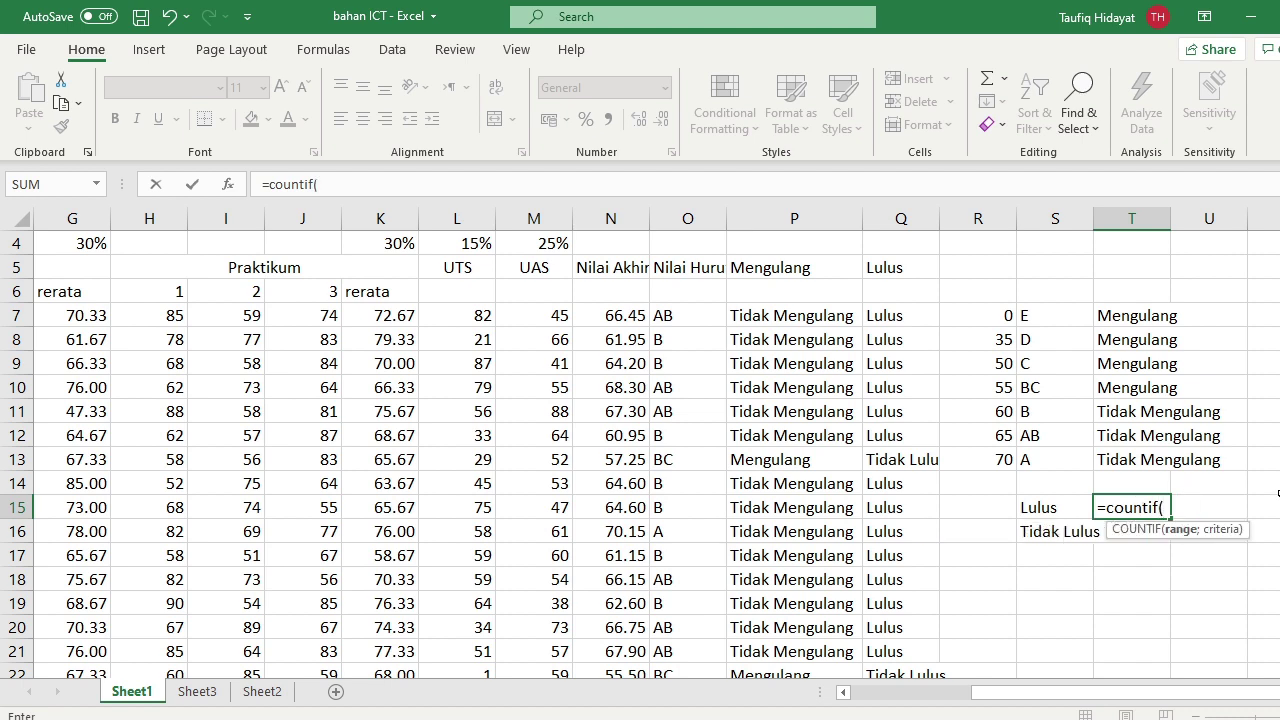
left_click_drag(900, 316, 900, 650)
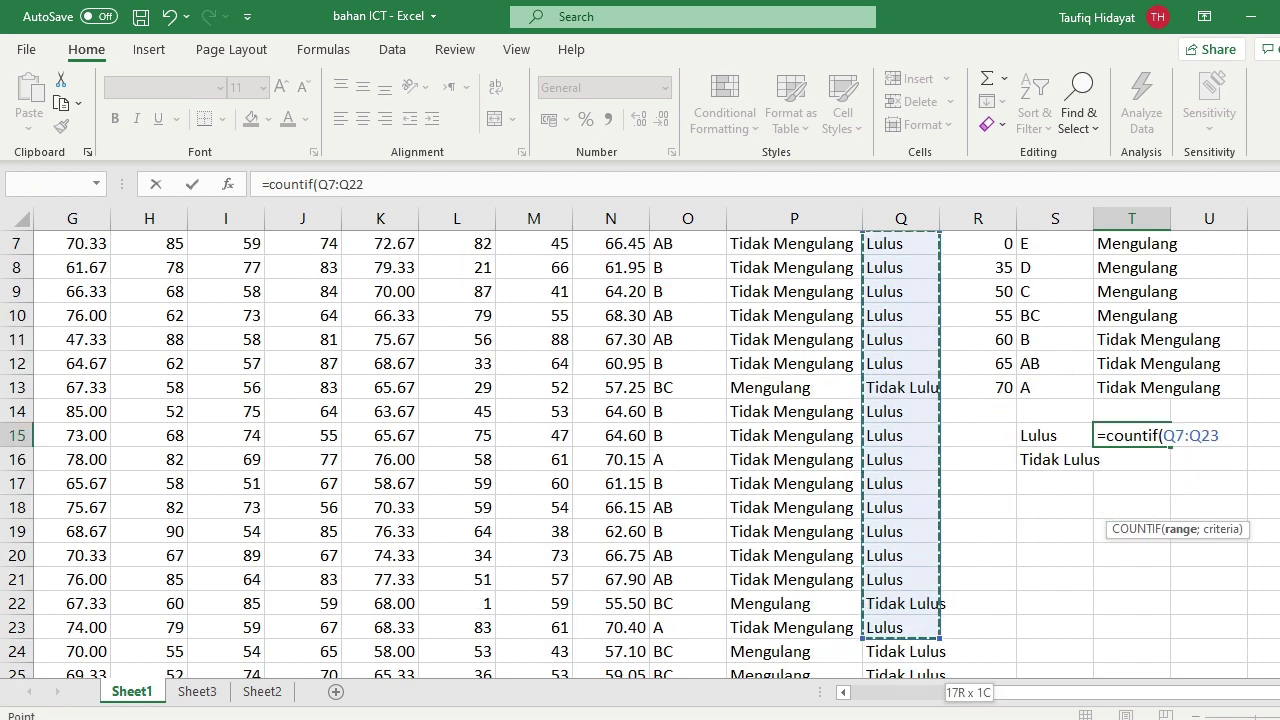
left_click_drag(905, 680, 937, 648)
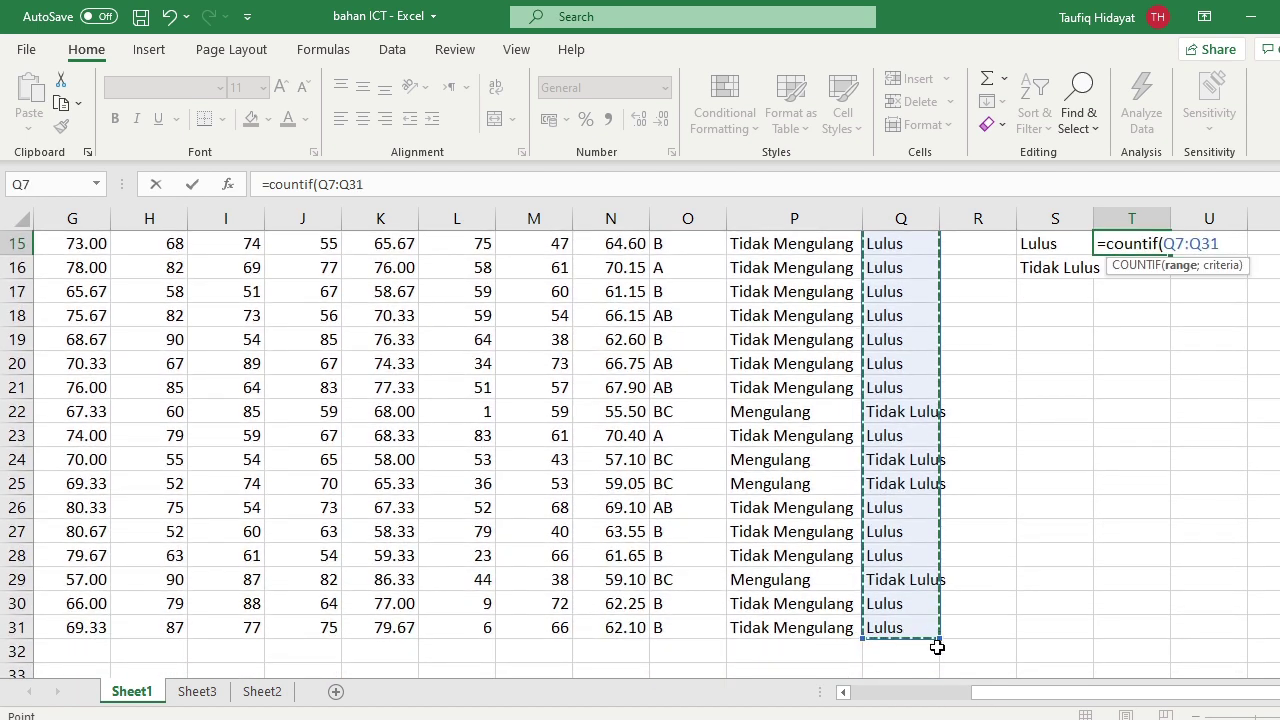
type(";")
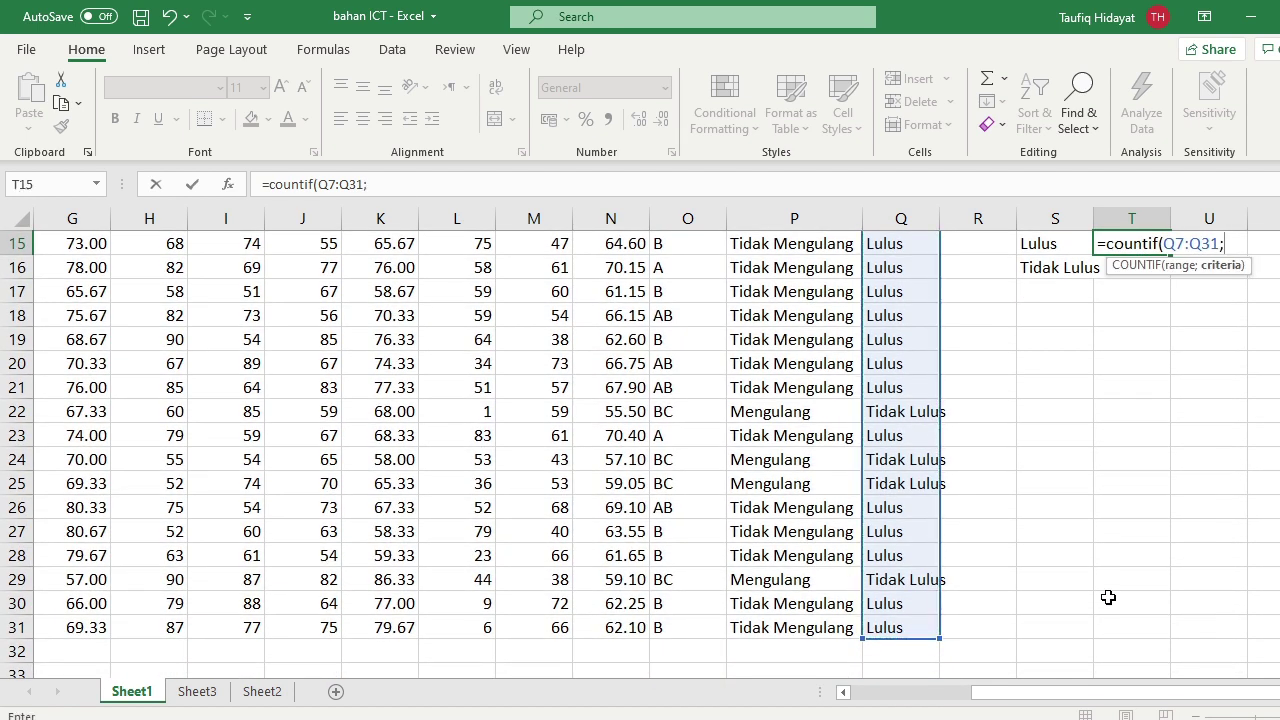
type("\"")
type("Lulus")
type("\")")
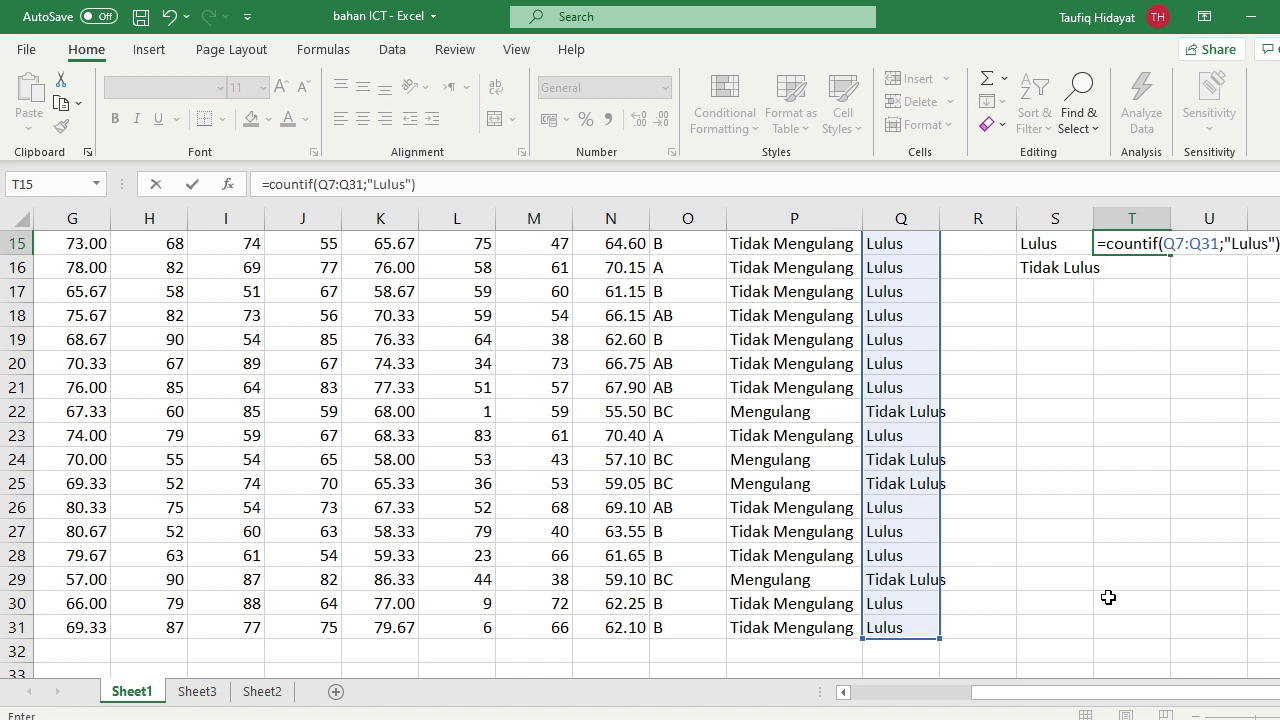
key("Return")
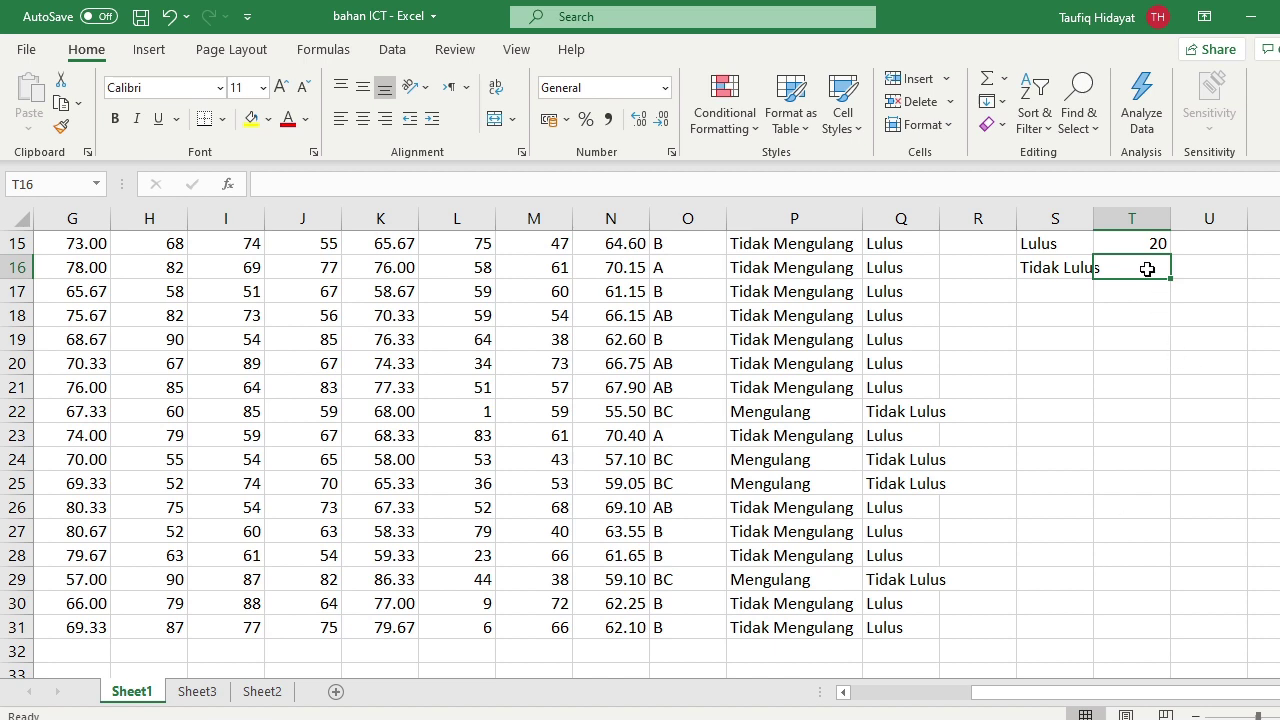
Count the Tidak Lulus results over Q7:Q31 with COUNTIF in T16, giving 5.
type("=co")
key("BackSpace")
type("cou")
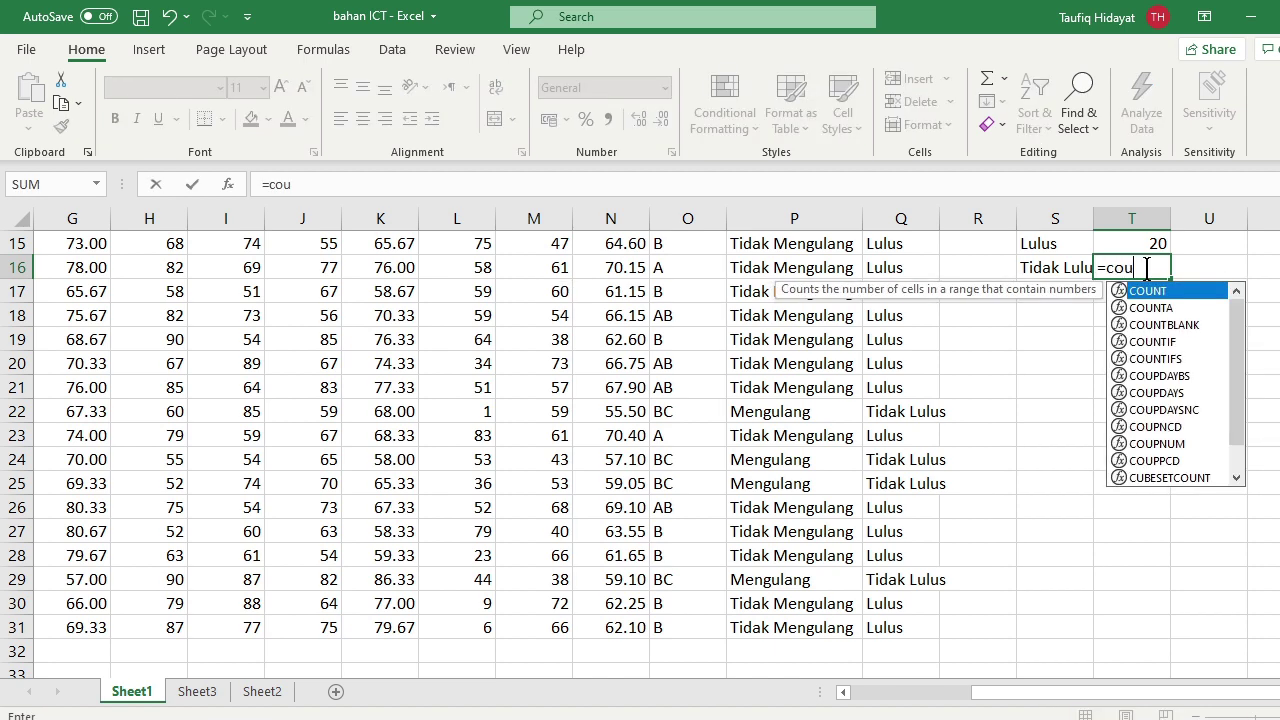
type("ntif")
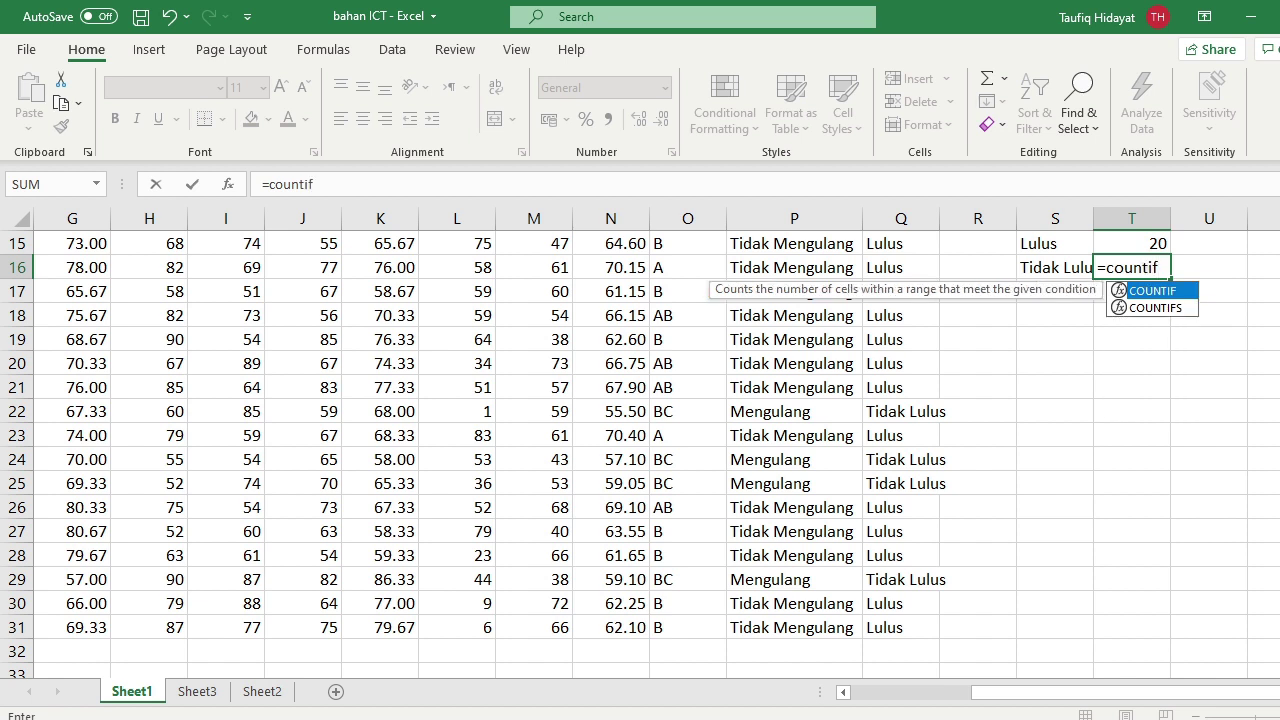
type("(")
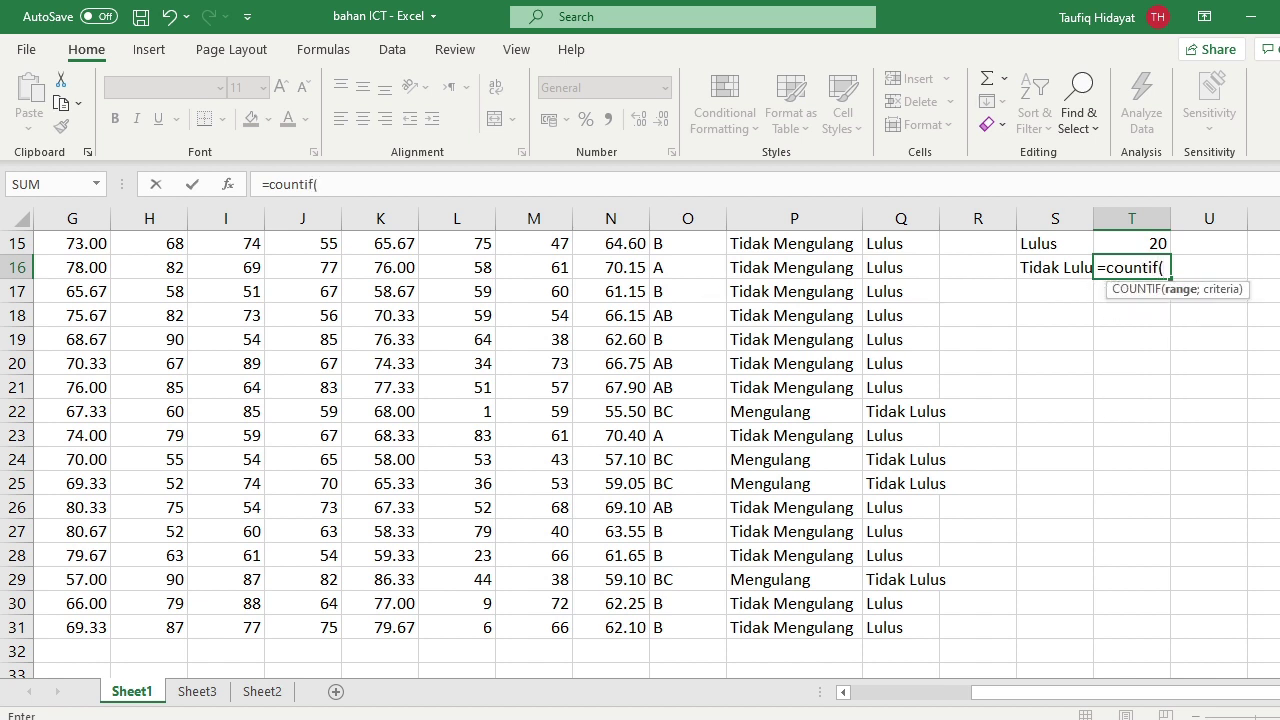
mouse_move(900, 627)
left_mouse_down()
mouse_move(896, 154)
mouse_move(903, 314)
left_mouse_up()
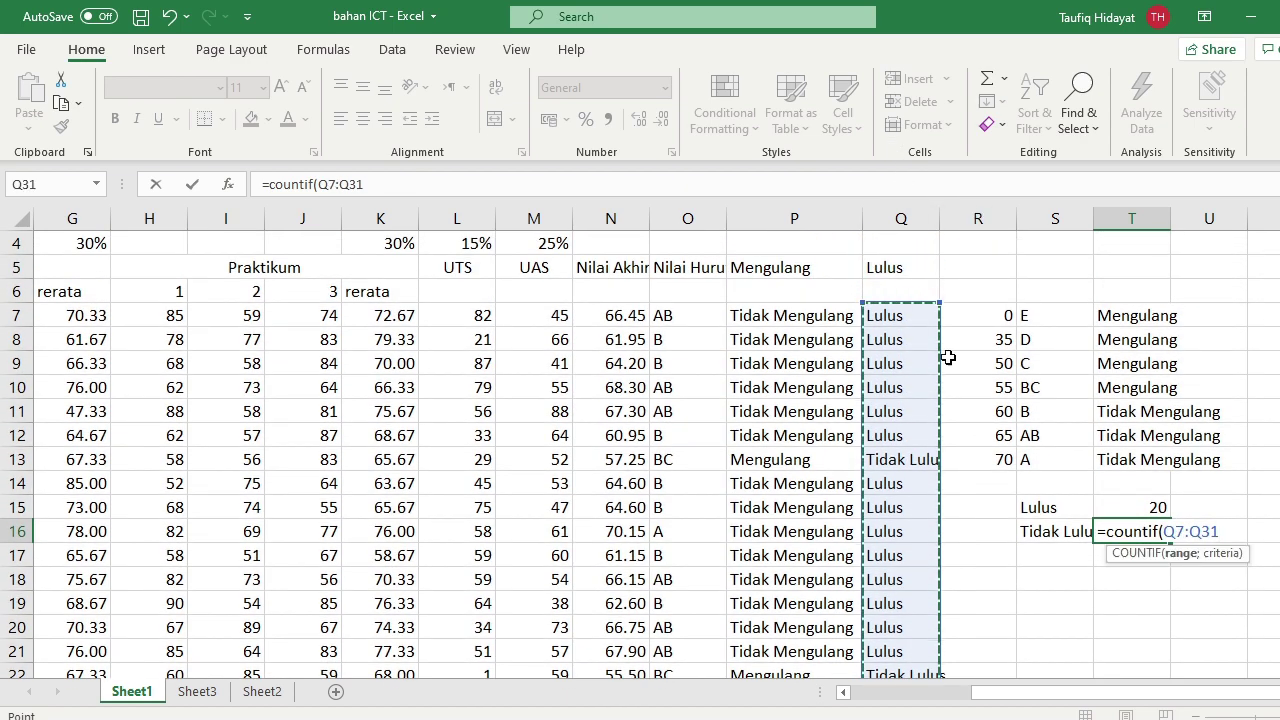
type(";")
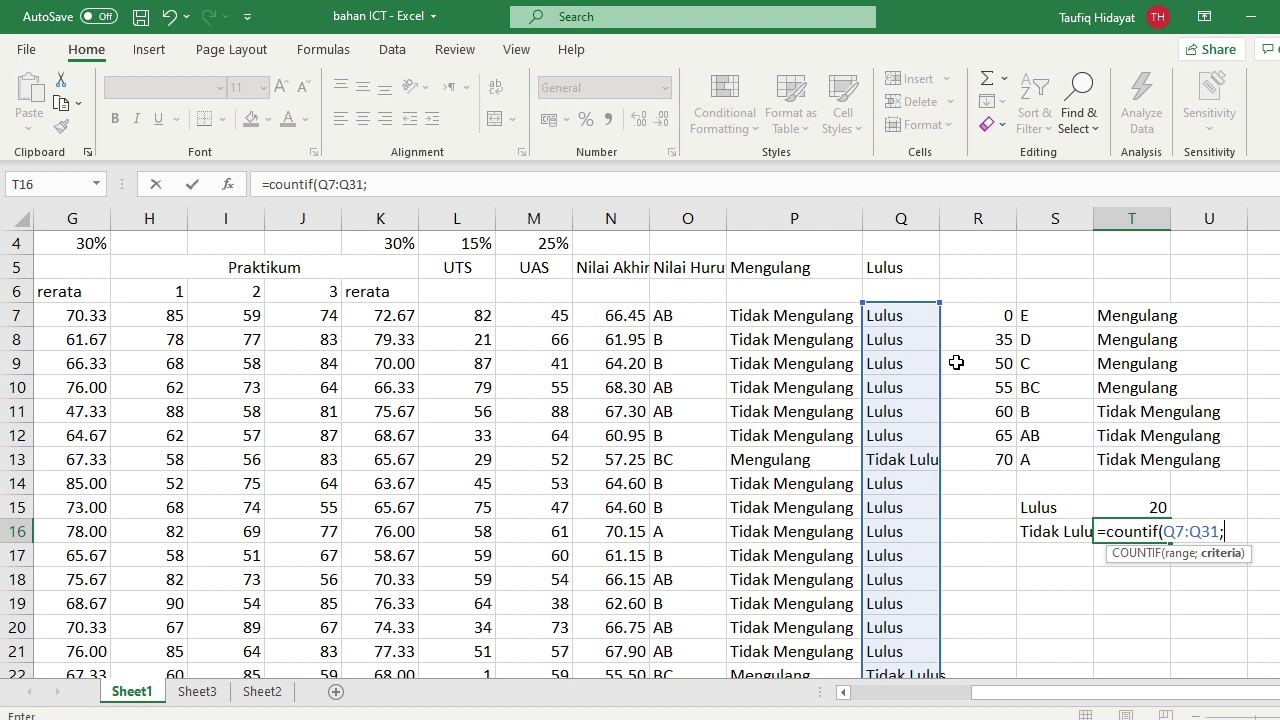
type("\"T")
type("idak Lulus")
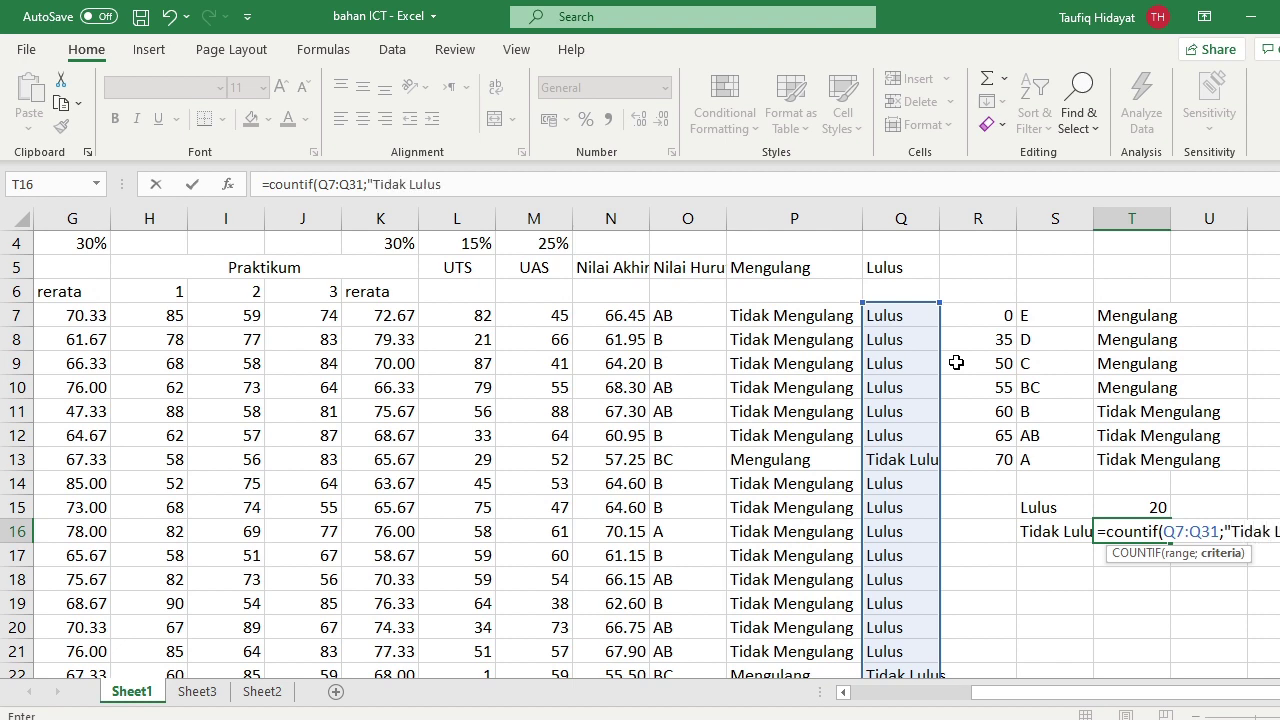
type(")")
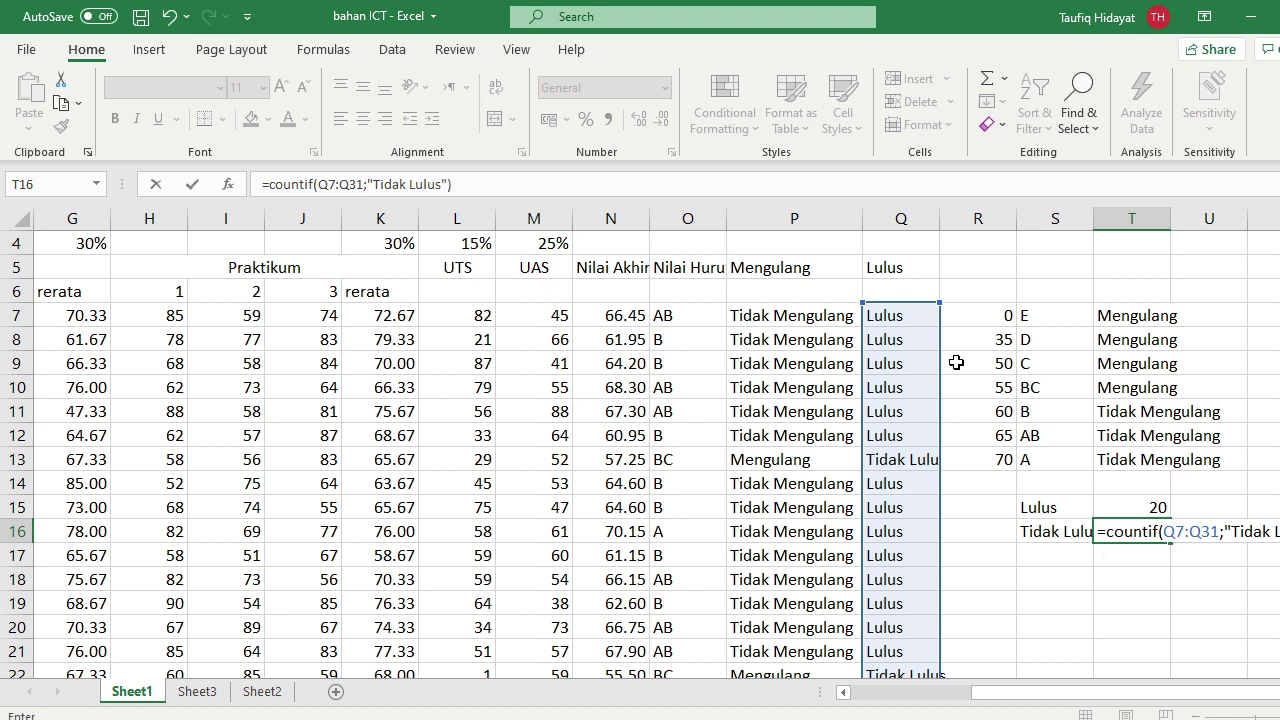
key("Return")
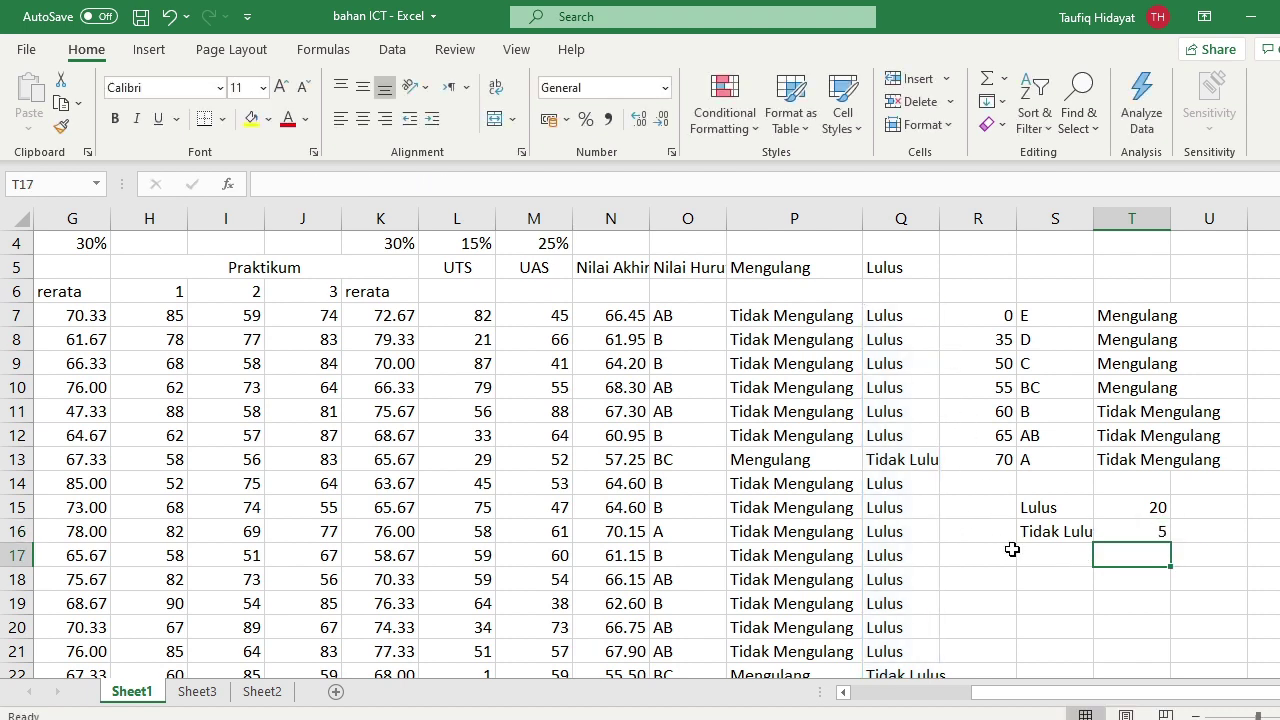